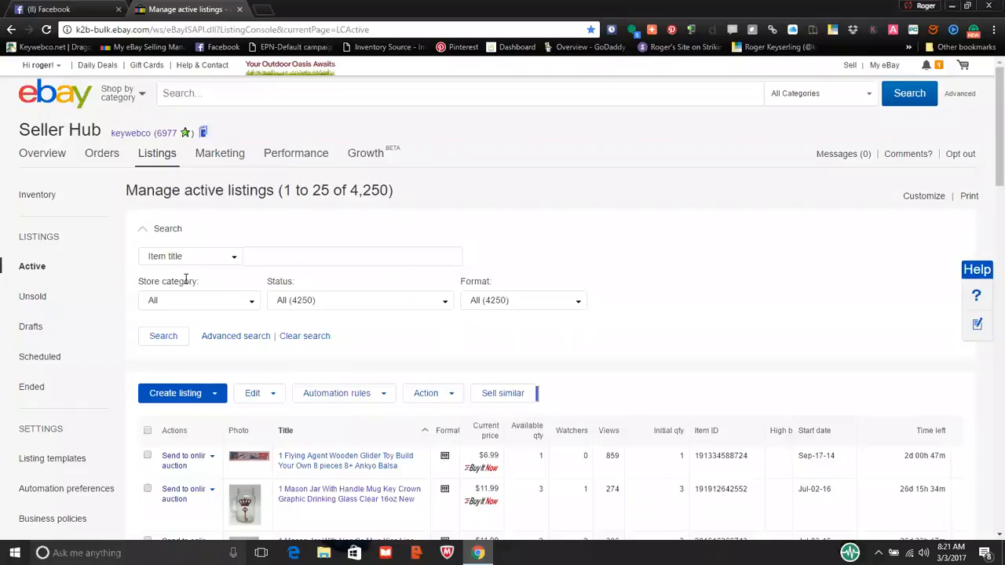
- Filter the active listings to the Books and Puzzles store category
left_click(251, 307)
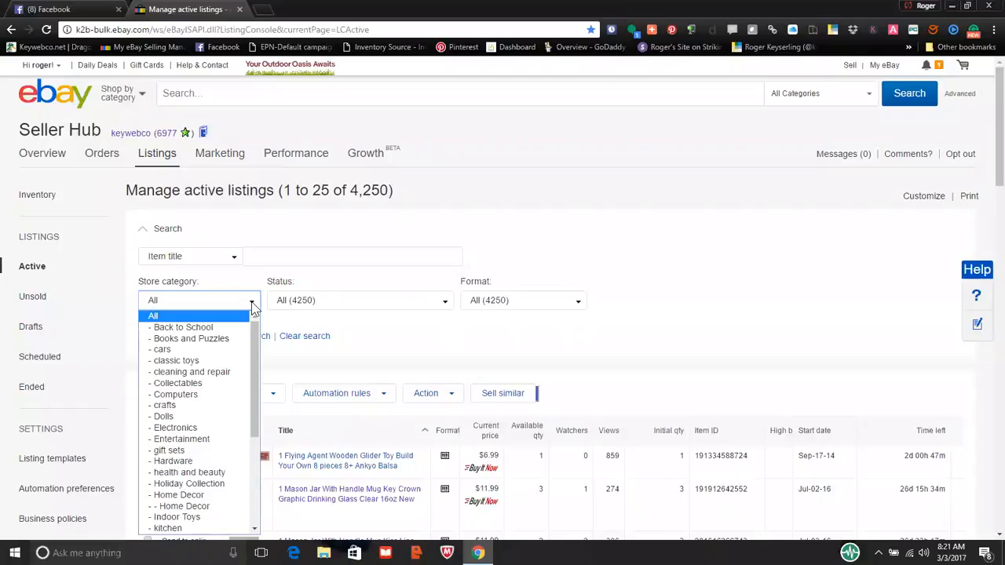
left_click(220, 341)
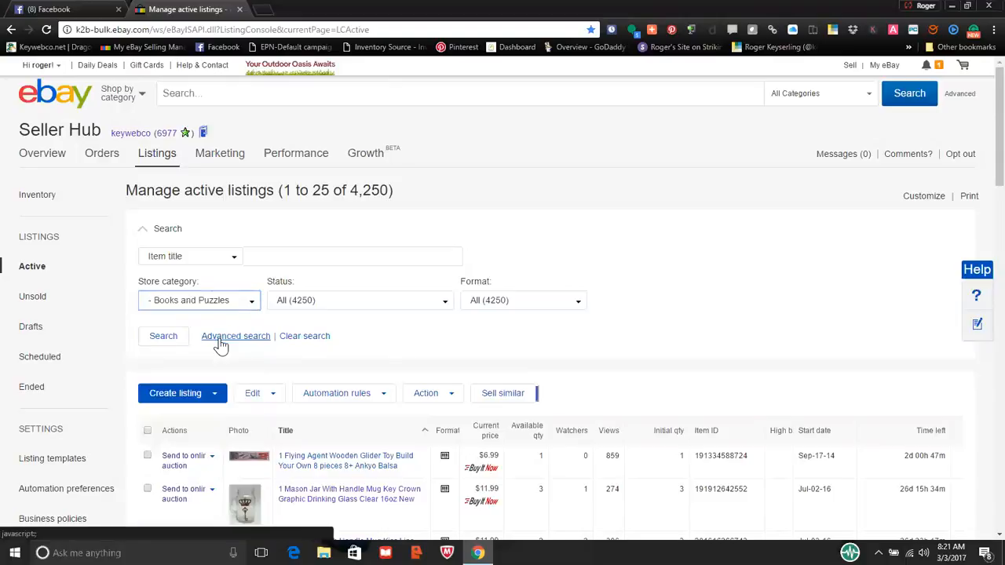
left_click(164, 337)
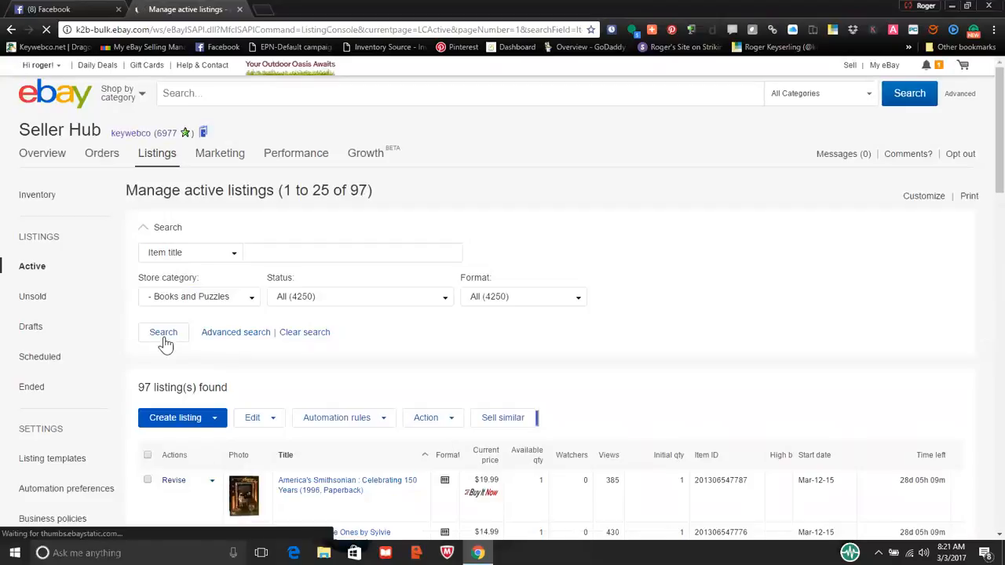
- Open all the listings found in the filtered category for bulk editing
scroll(989, 122, "down", 4)
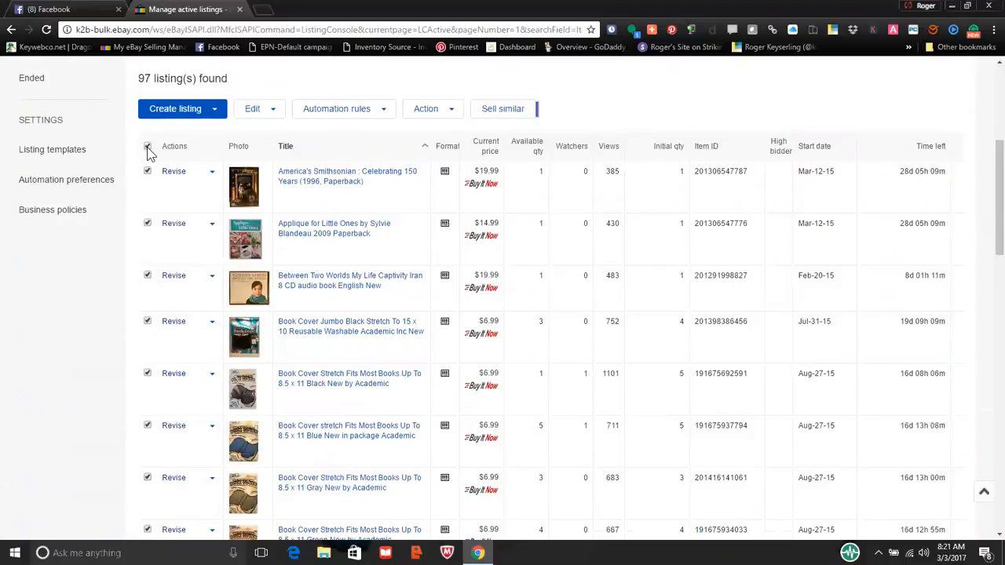
left_click(269, 116)
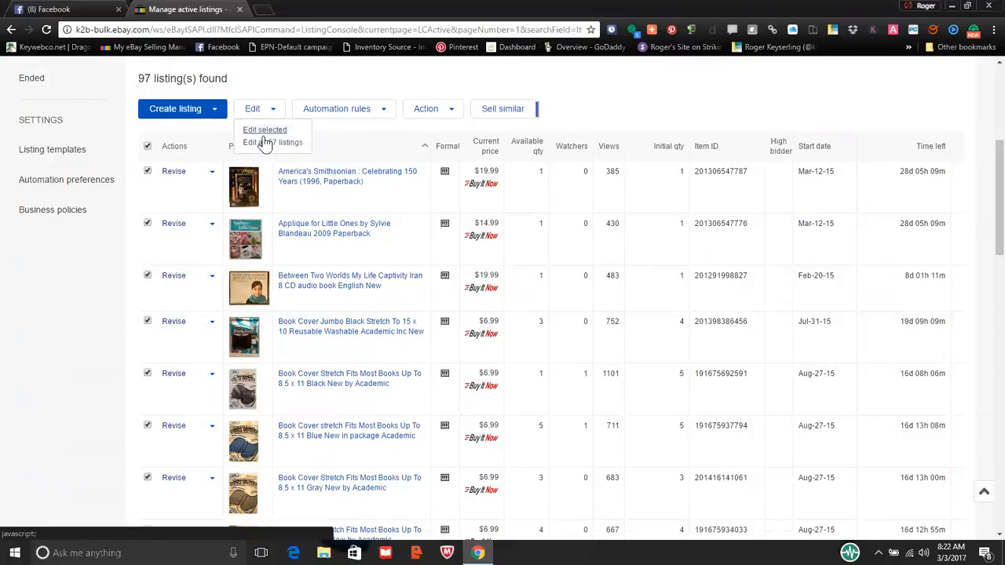
left_click(265, 142)
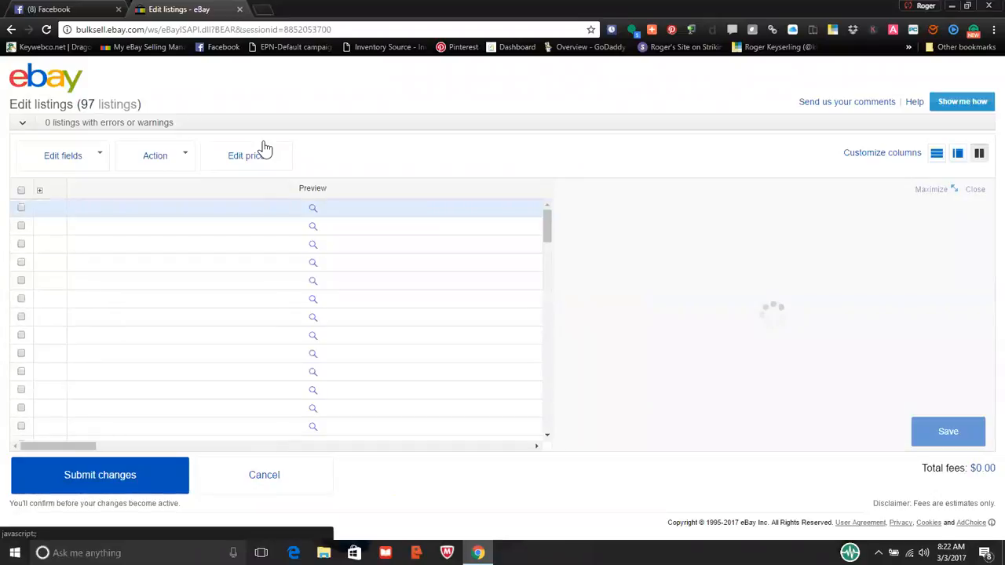
- Select every listing in the bulk editor and open their item descriptions for editing individually
left_click(21, 191)
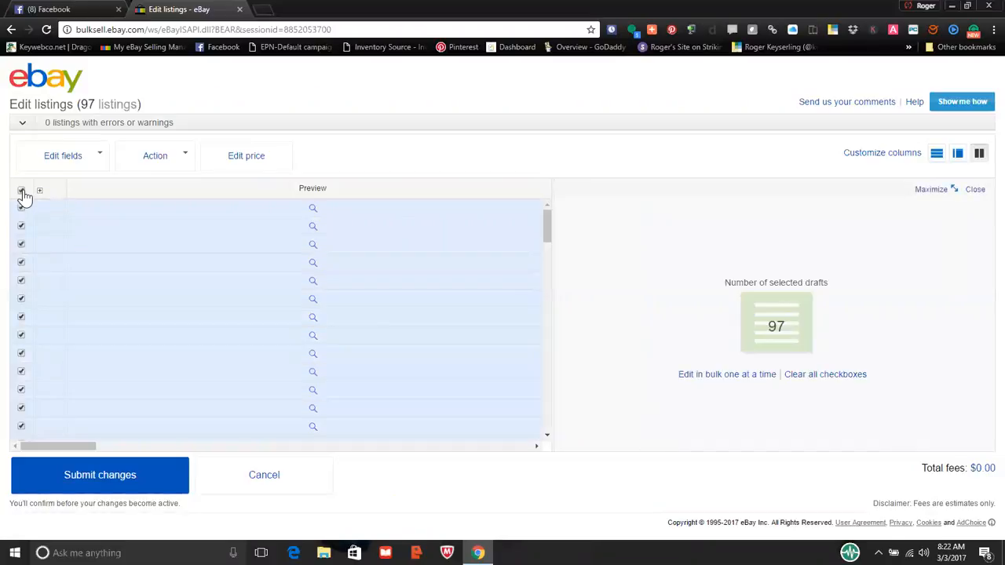
left_click(84, 160)
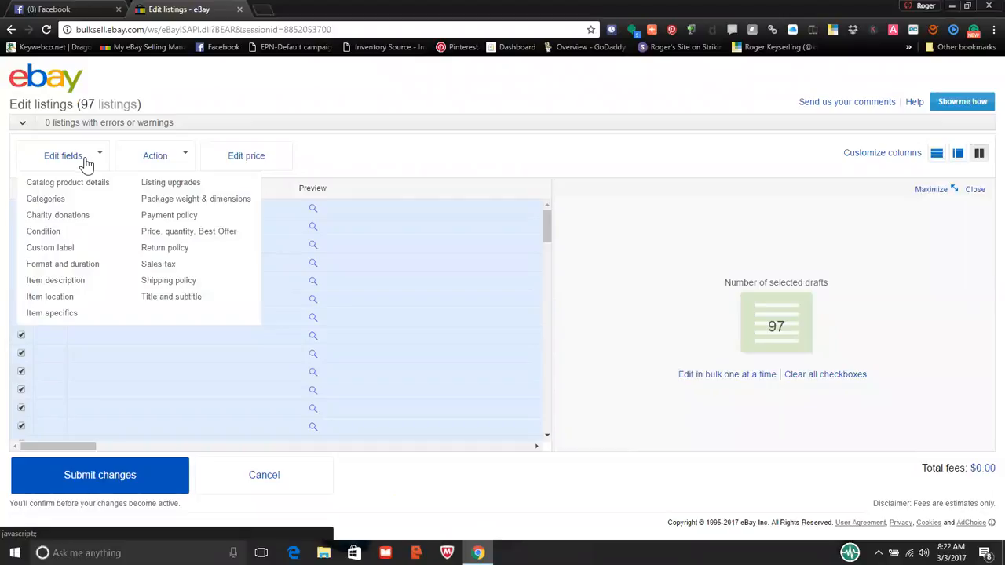
left_click(71, 284)
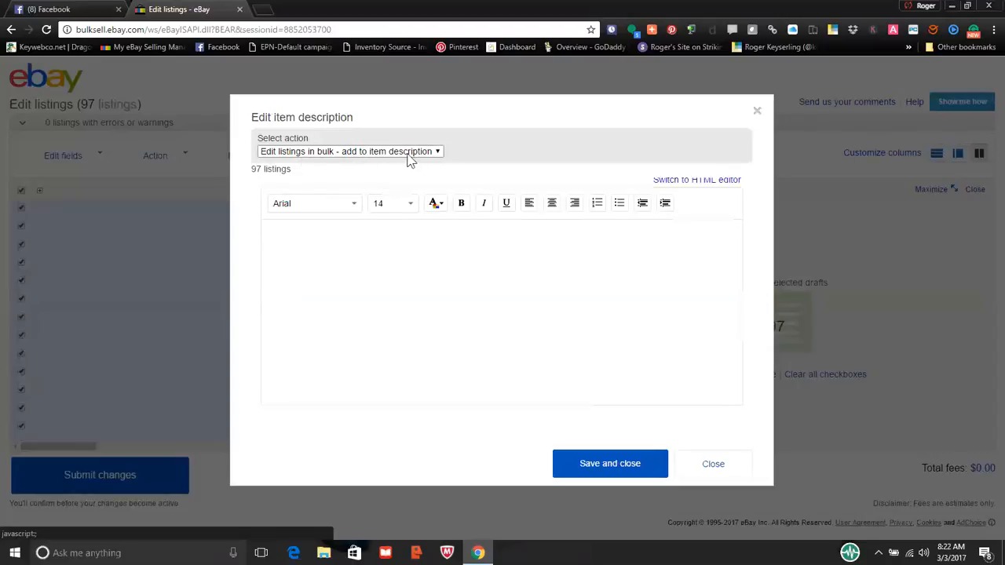
left_click(438, 153)
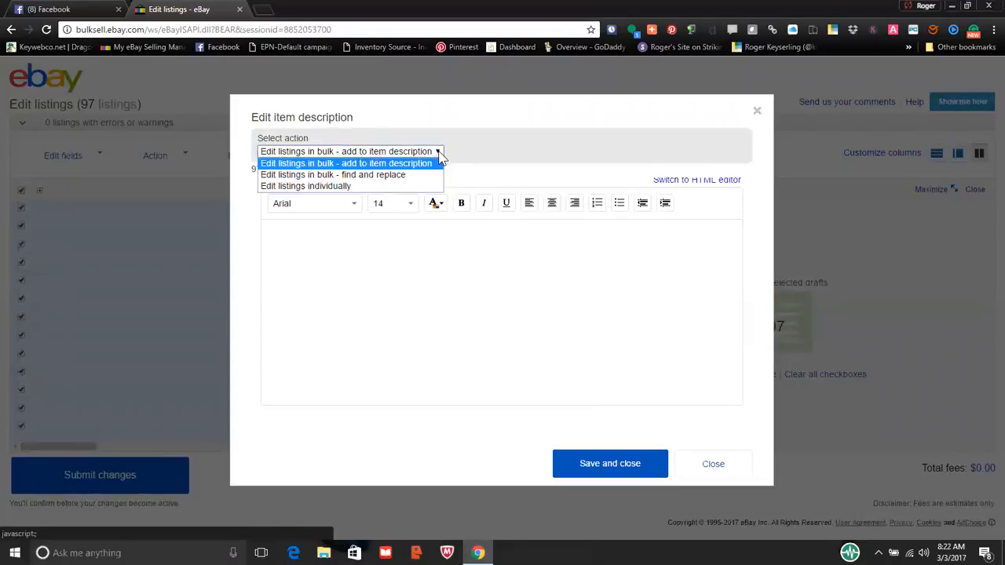
left_click(343, 189)
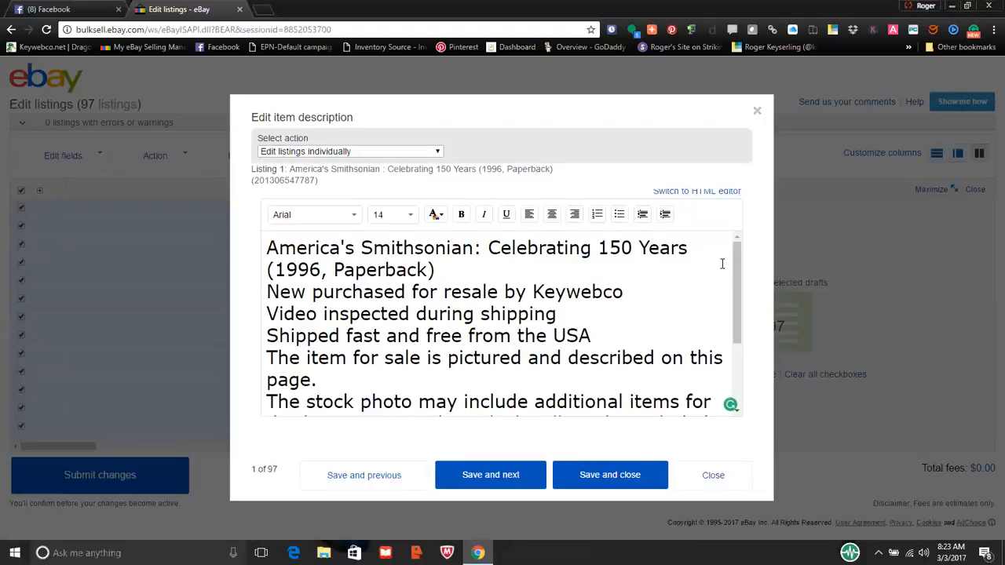
left_click_drag(737, 280, 737, 302)
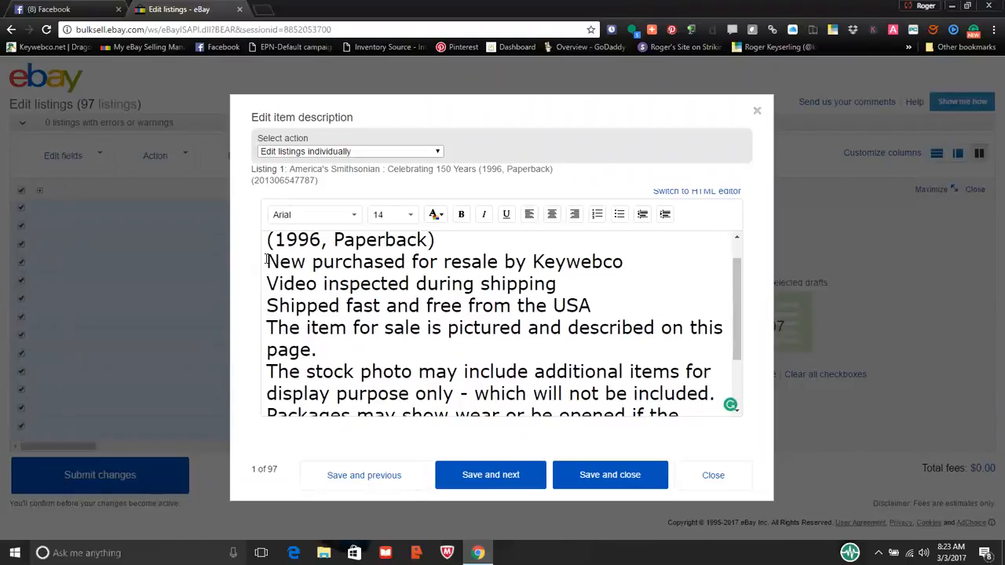
left_click_drag(267, 259, 312, 263)
left_click(705, 267)
mouse_move(314, 263)
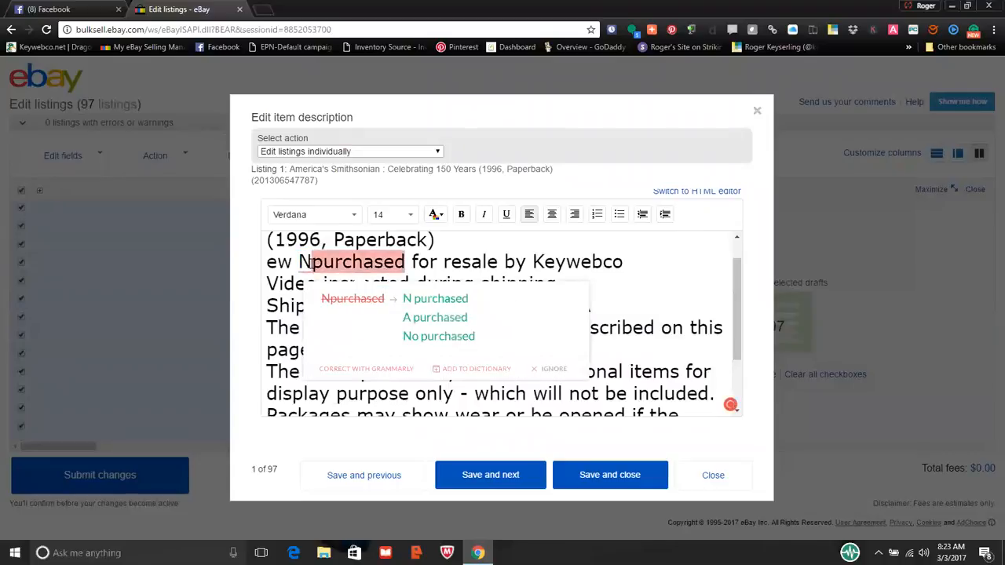
left_click_drag(299, 262, 312, 262)
key("BackSpace")
key("BackSpace")
key("BackSpace")
key("BackSpace")
type("New")
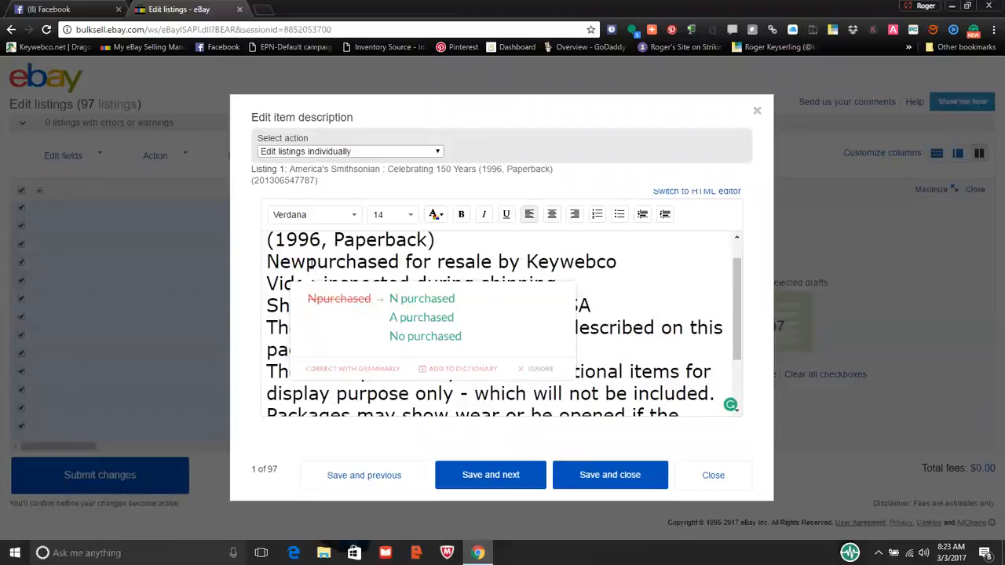
left_click(685, 262)
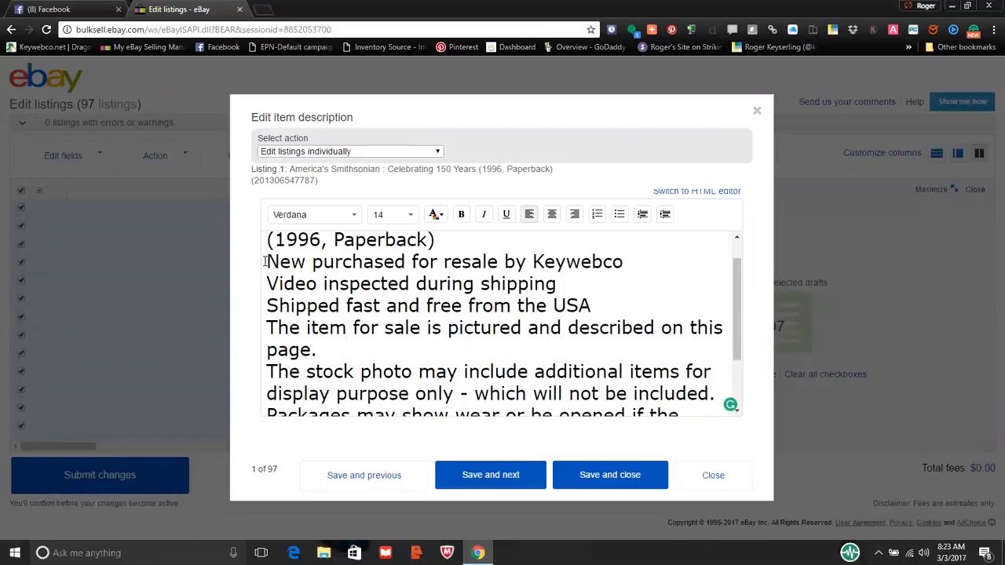
- Copy the standard text from "New purchased for resale by Keywebco" through the end of the first listing's description
left_click_drag(266, 262, 672, 404)
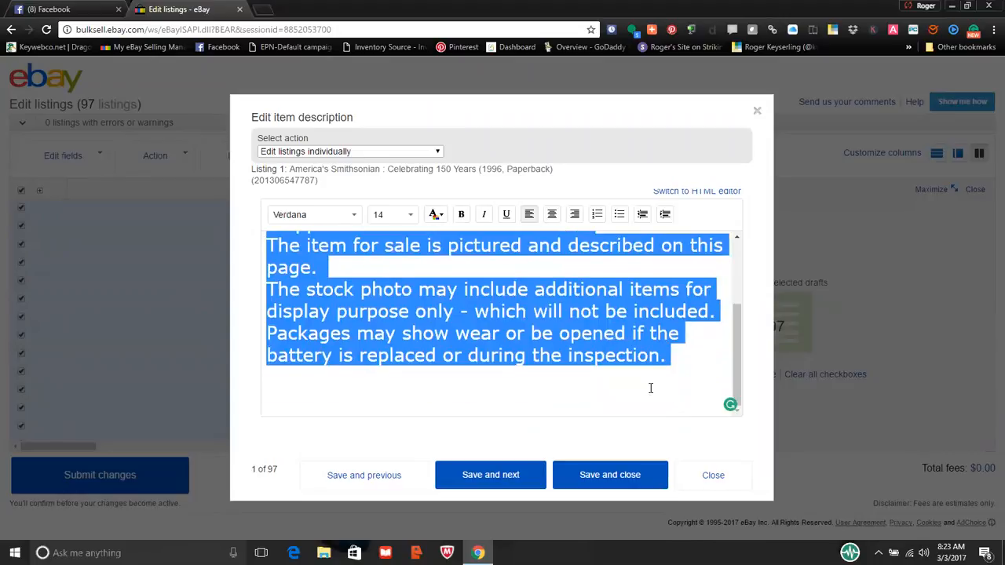
right_click(571, 333)
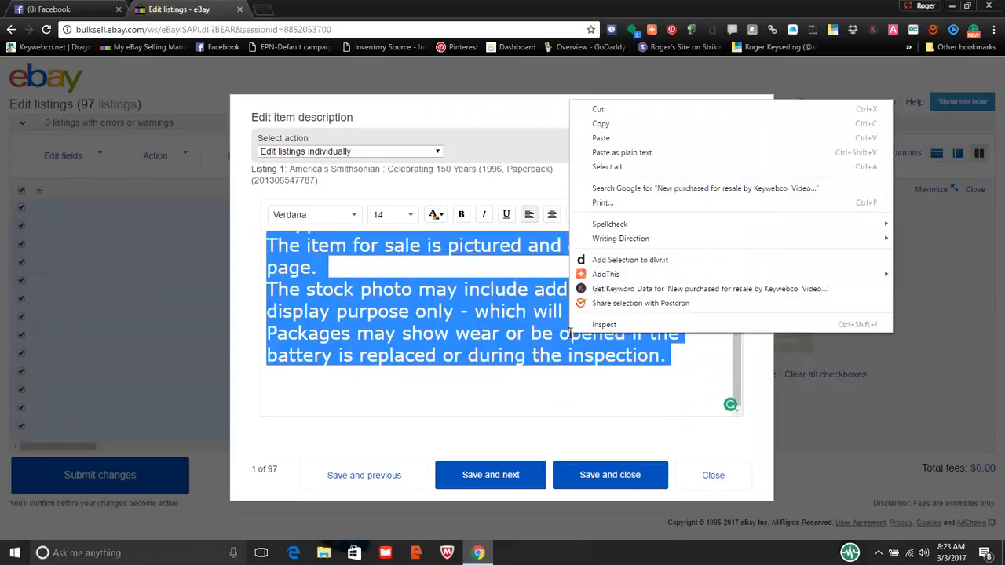
left_click(600, 126)
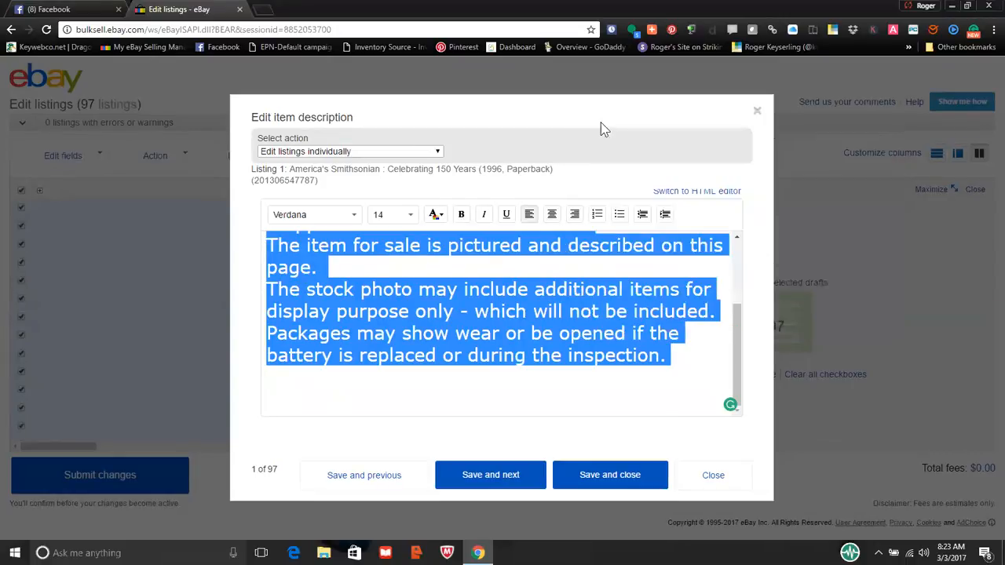
- Select the first listing's whole description and format it as a bulleted list
left_click(670, 374)
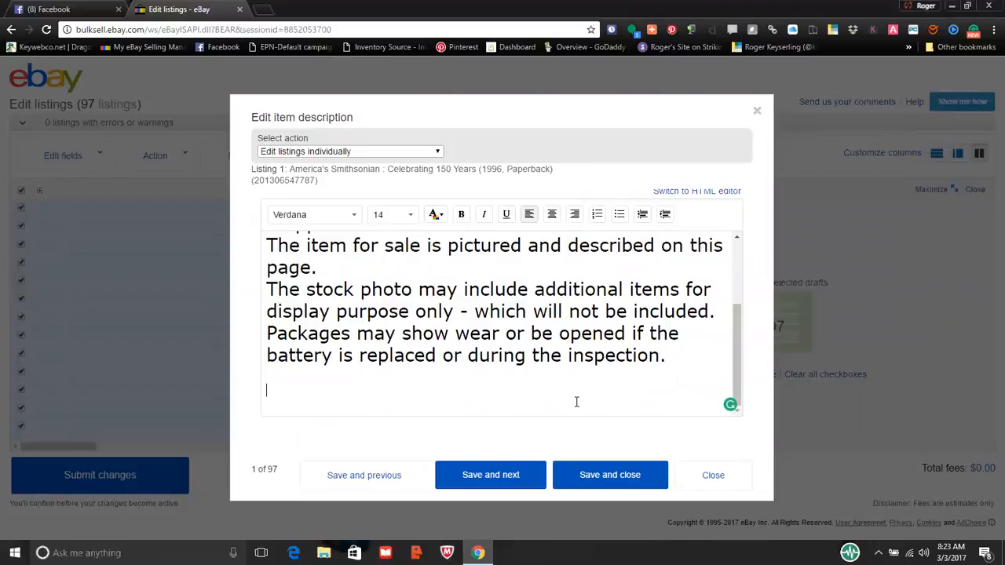
left_click_drag(671, 359, 207, 264)
left_click_drag(178, 211, 352, 197)
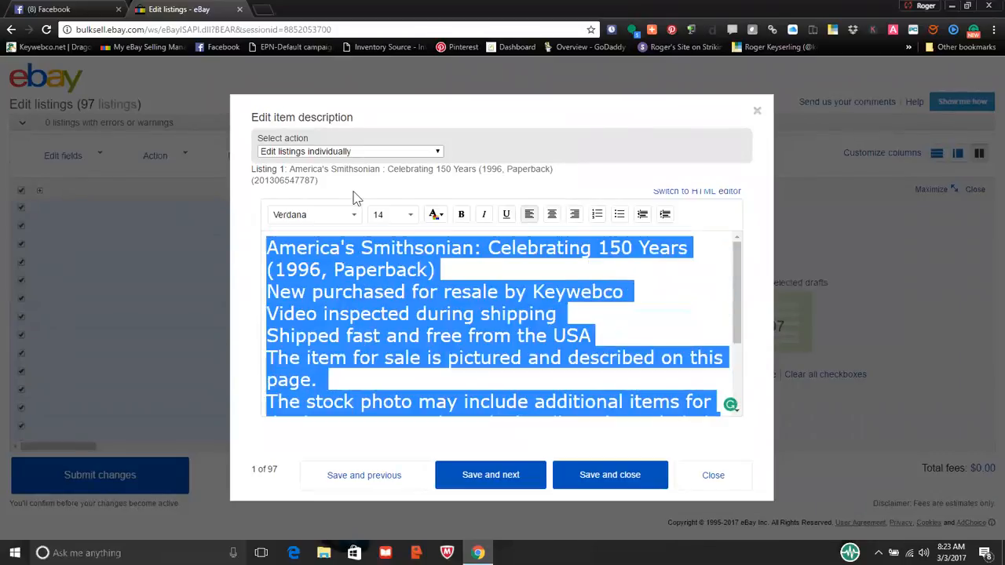
left_click(620, 215)
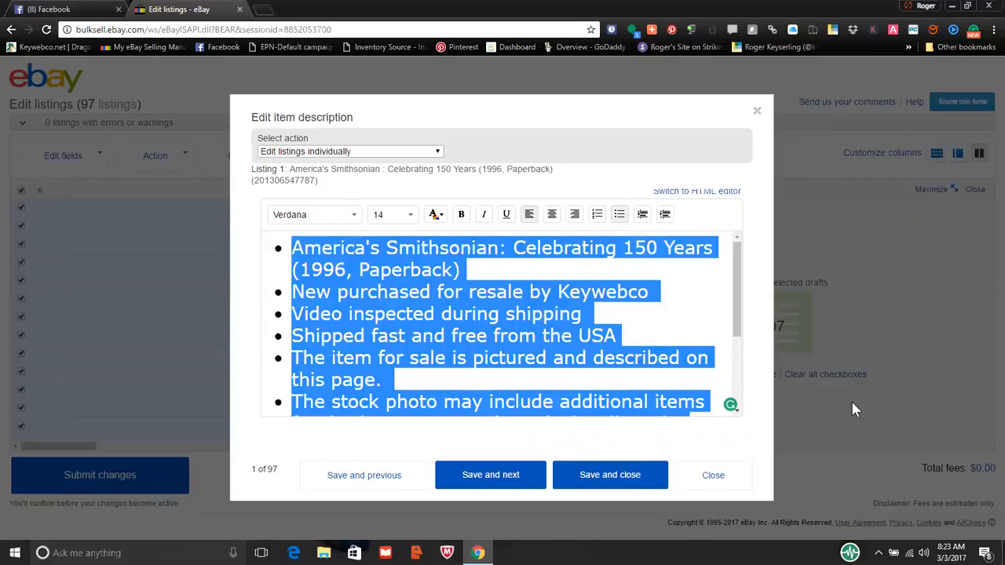
mouse_move(730, 409)
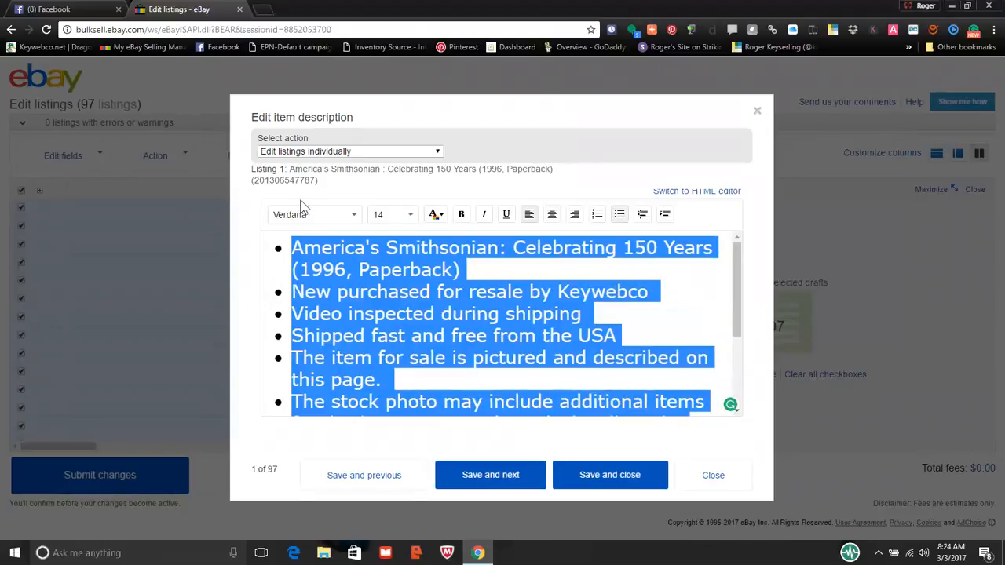
- Set the selected description text to Verdana, size 12, in black
left_click(351, 219)
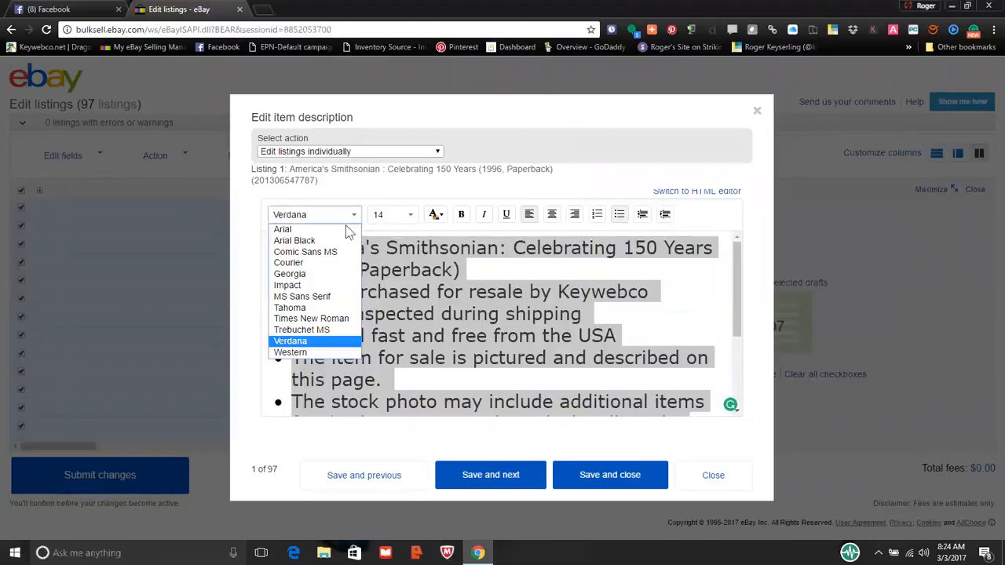
left_click(309, 342)
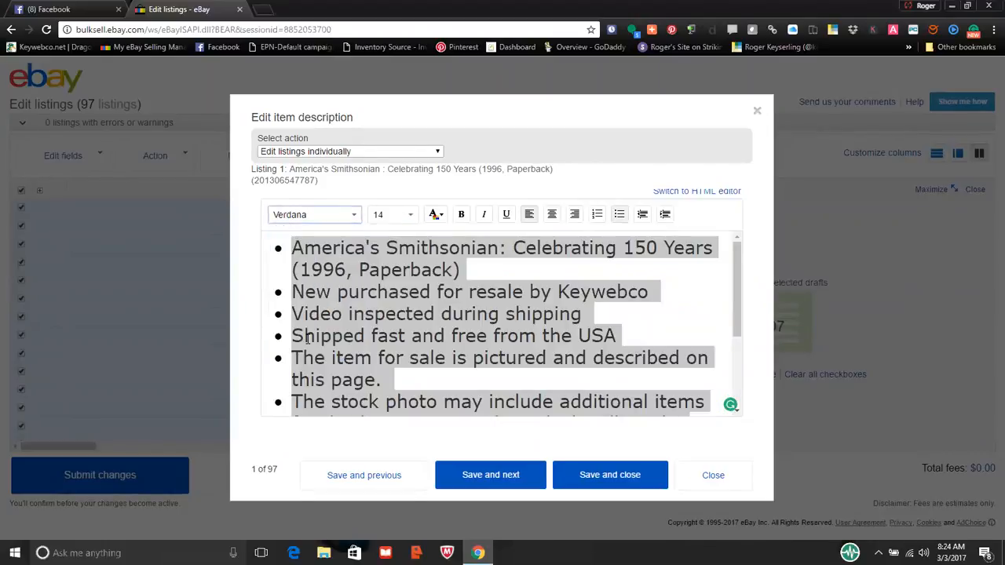
left_click(406, 219)
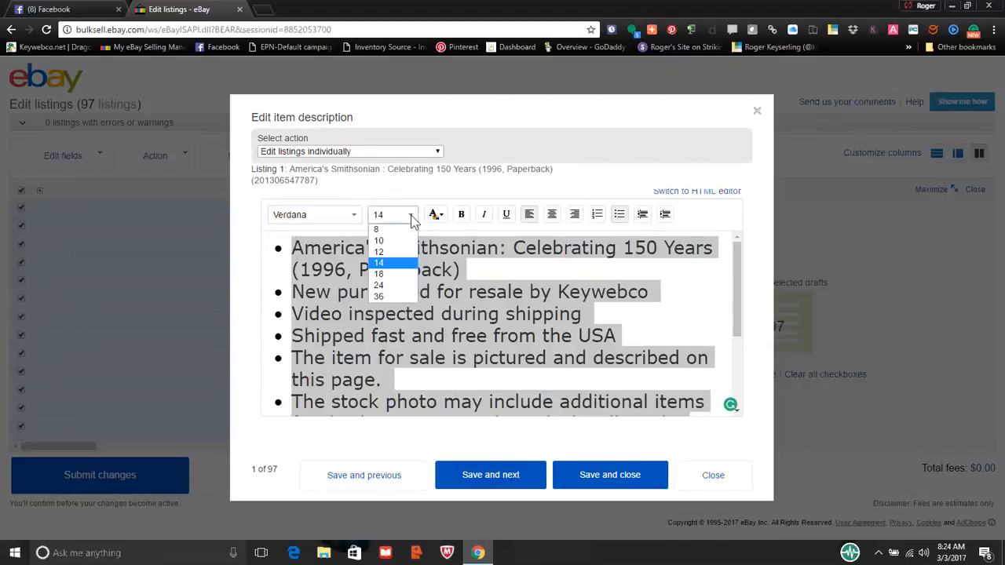
left_click(385, 252)
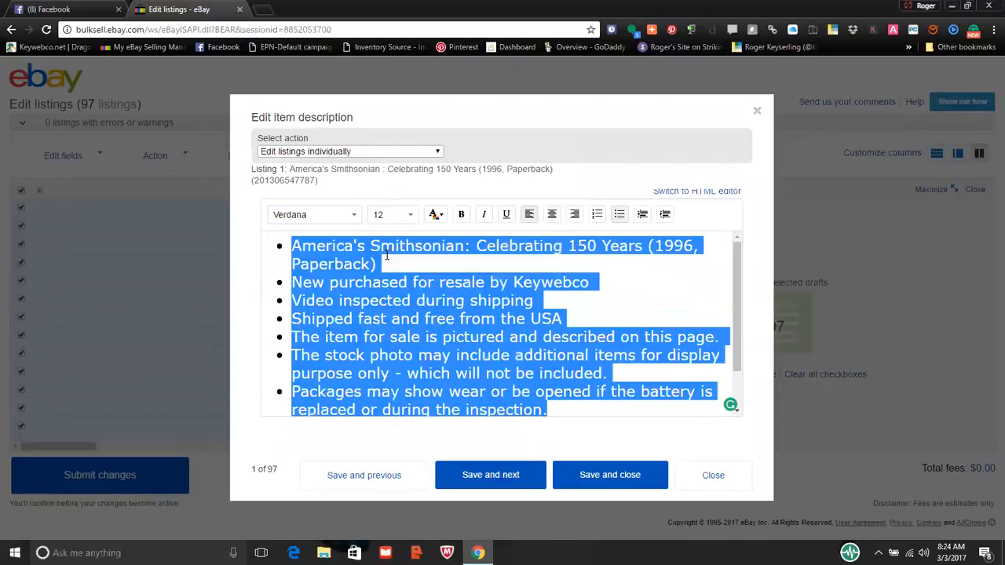
left_click(440, 215)
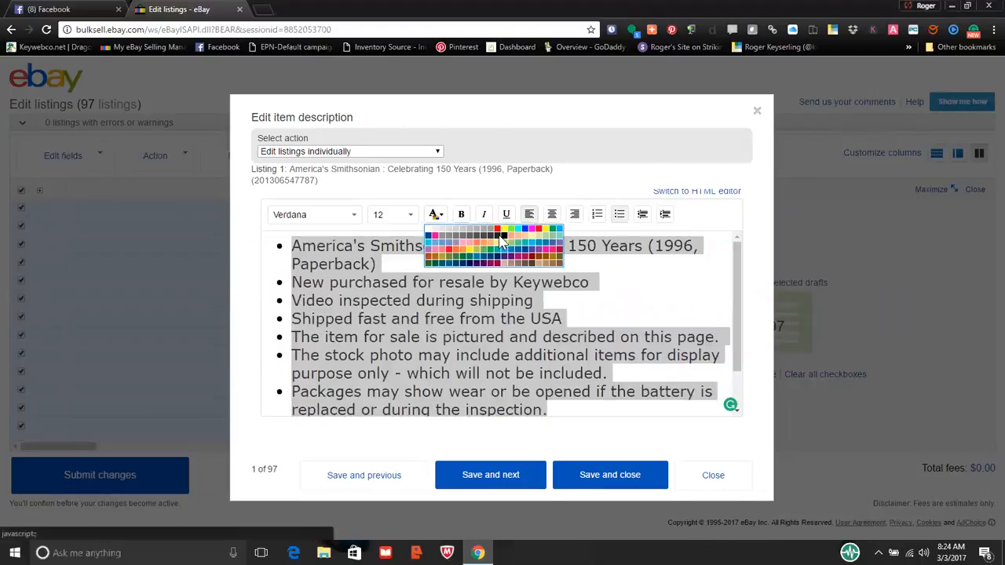
left_click(504, 236)
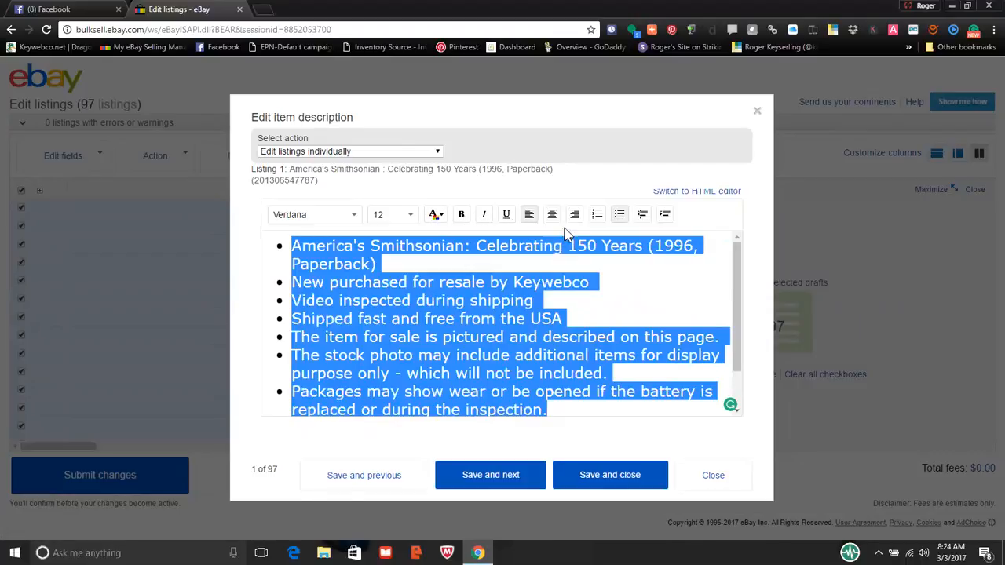
- Remove the bullets from the description, save the first listing and move on to the second one
left_click(620, 215)
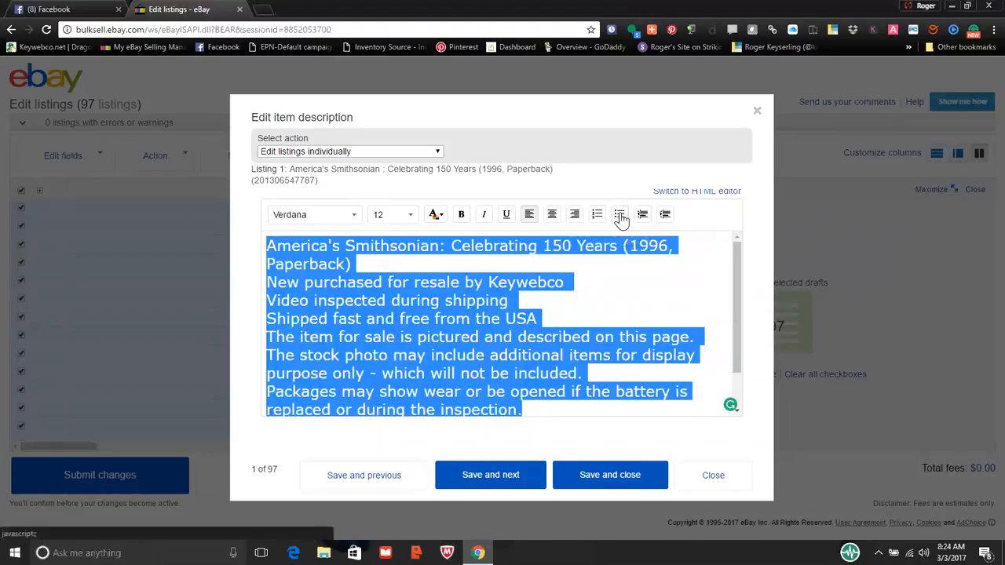
left_click(682, 307)
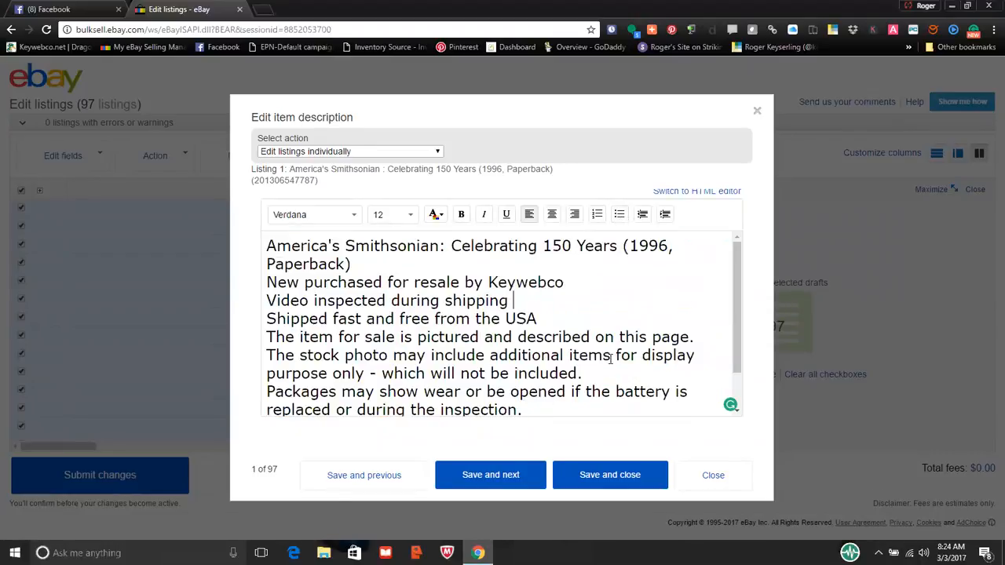
left_click(484, 476)
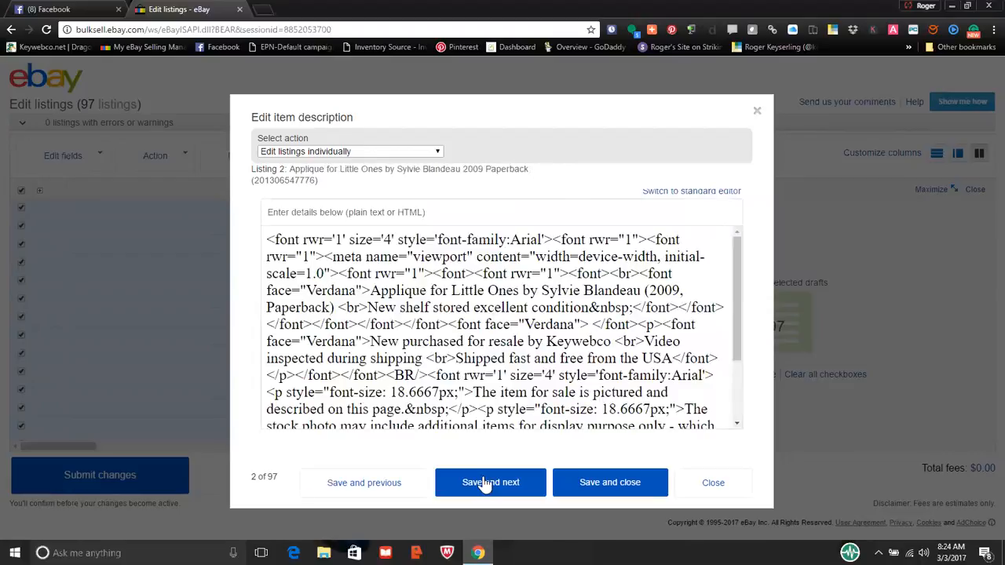
- Switch the second listing's description to the standard editor and review its full text
left_click(695, 191)
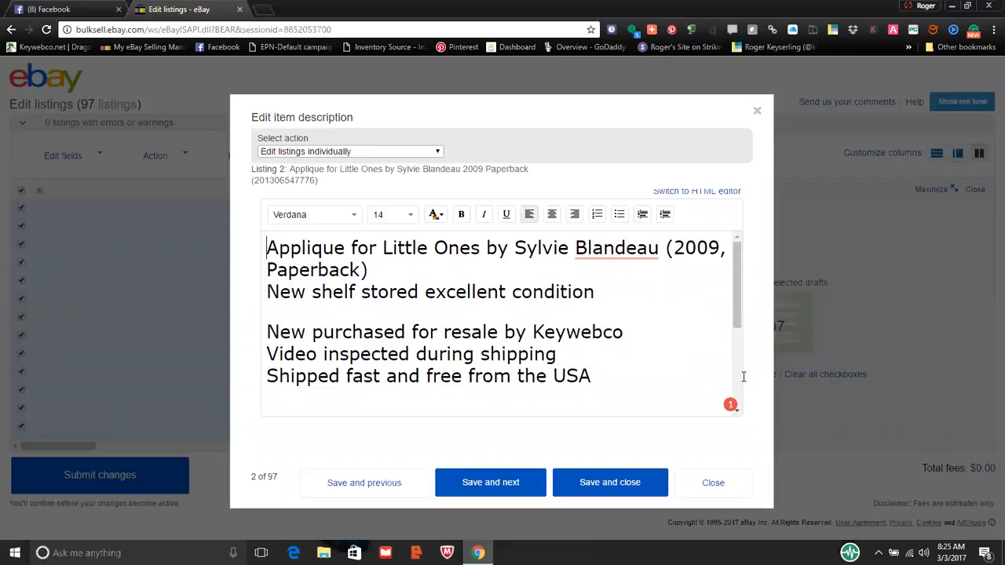
scroll(744, 376, "down", 5)
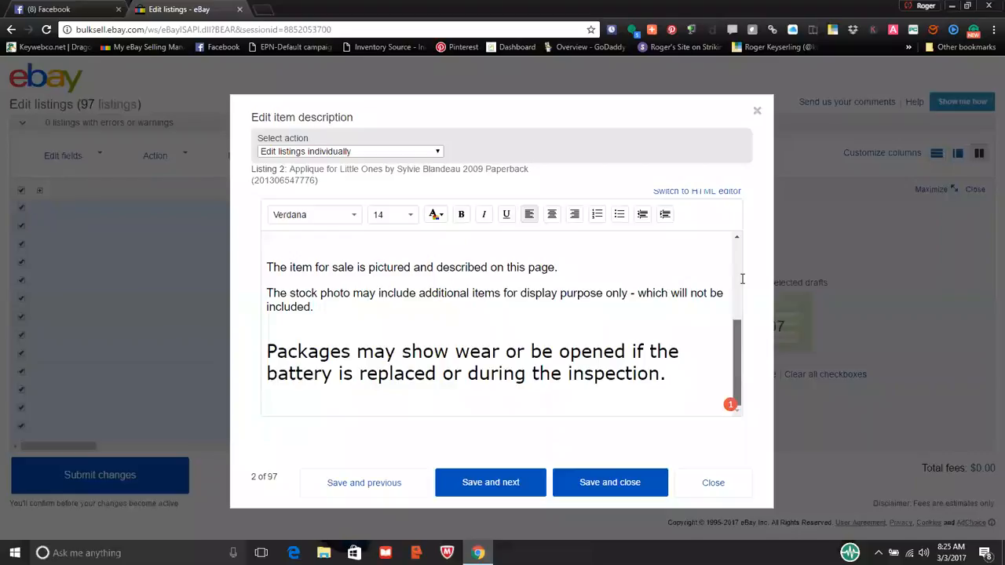
scroll(742, 314, "up", 5)
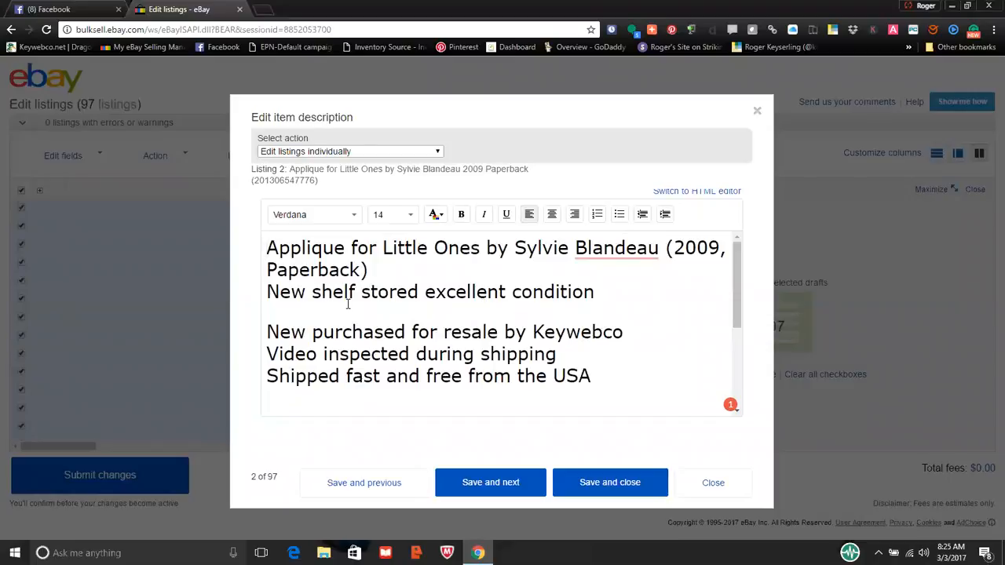
scroll(314, 284, "down", 5)
scroll(355, 284, "up", 4)
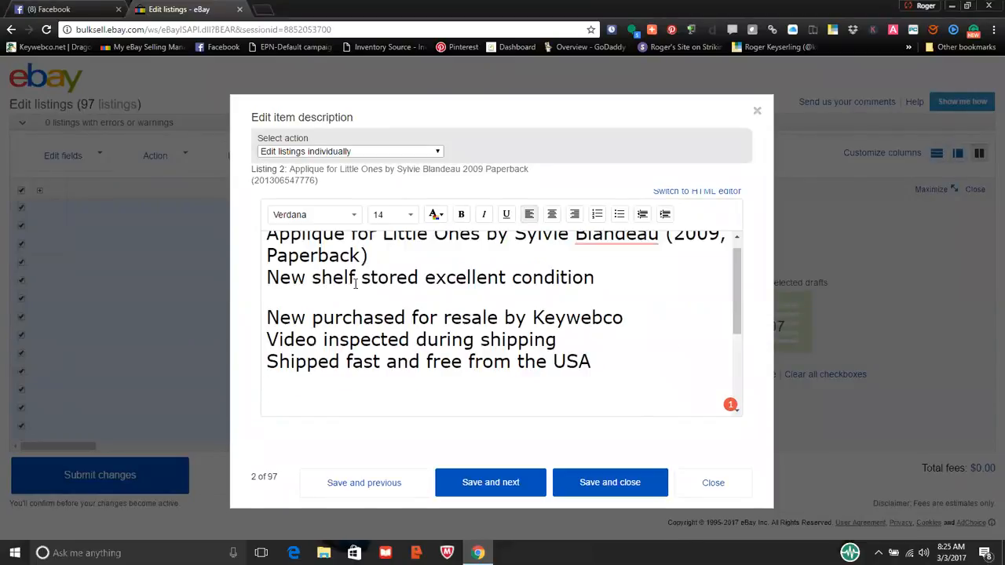
- Delete the line "New shelf stored excellent condition" from the second listing's description
left_click_drag(740, 280, 736, 367)
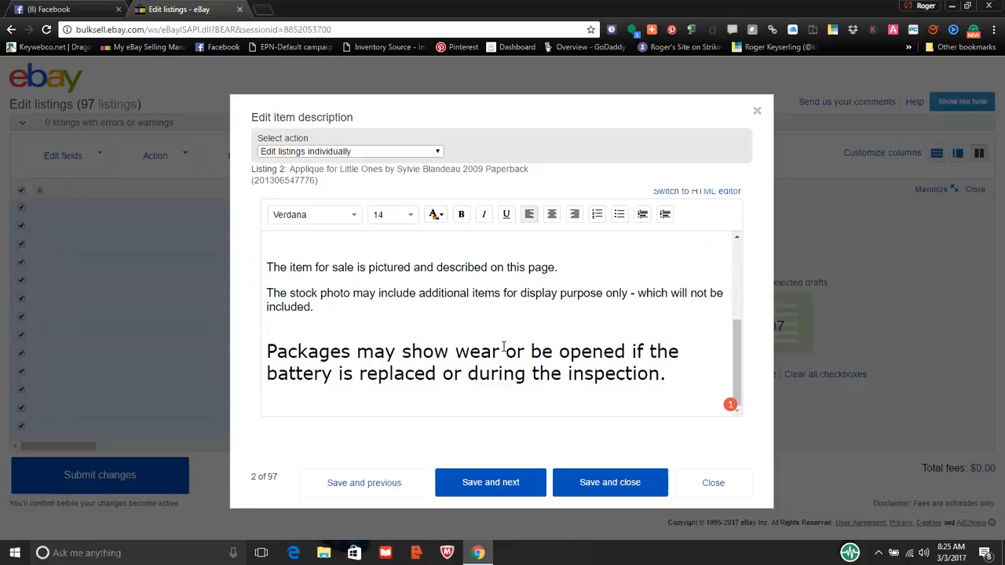
left_click_drag(738, 351, 740, 264)
left_click(267, 248)
left_click_drag(269, 292, 597, 291)
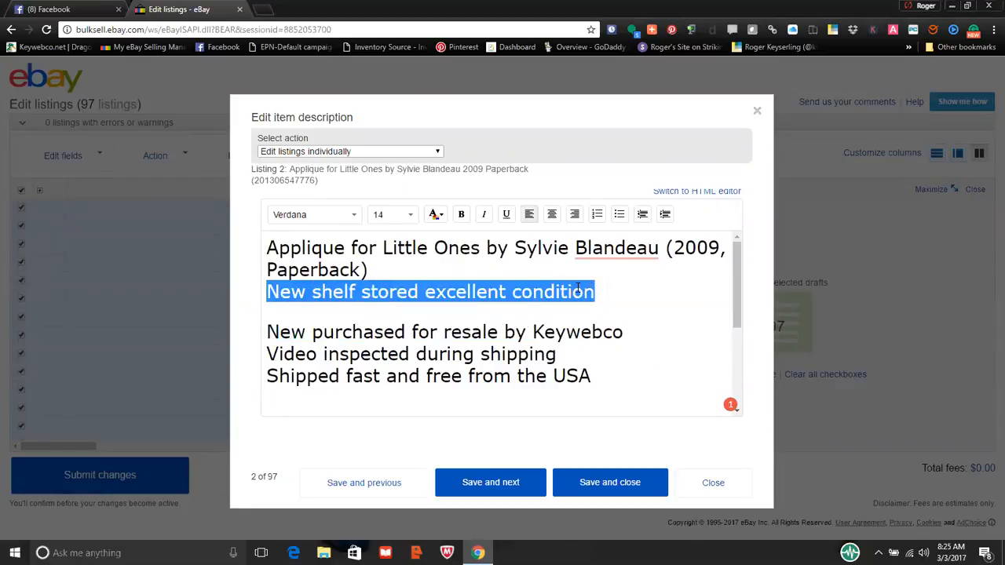
key("BackSpace")
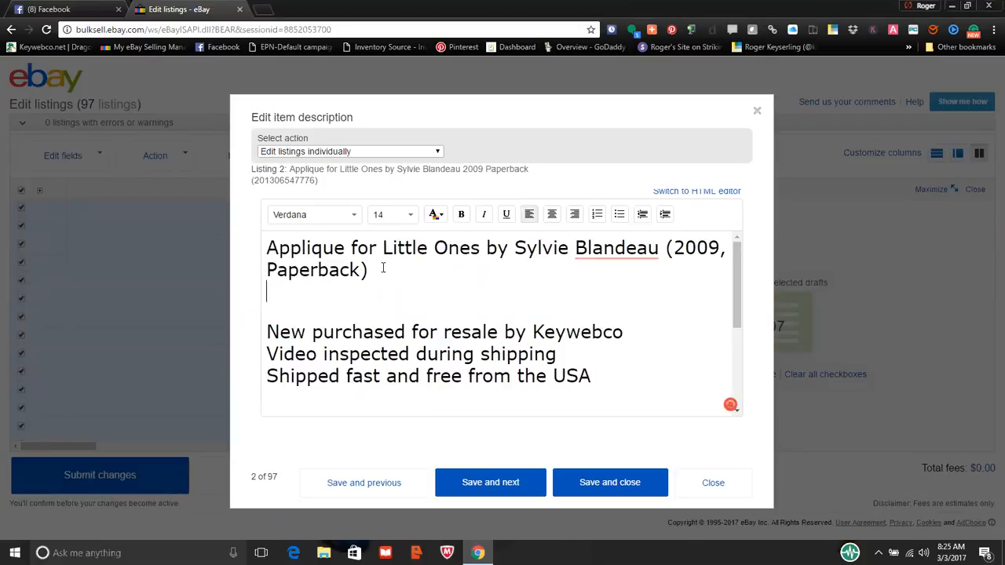
- Format the second listing's whole description as a bulleted list and delete the empty bullets
left_click_drag(266, 248, 694, 433)
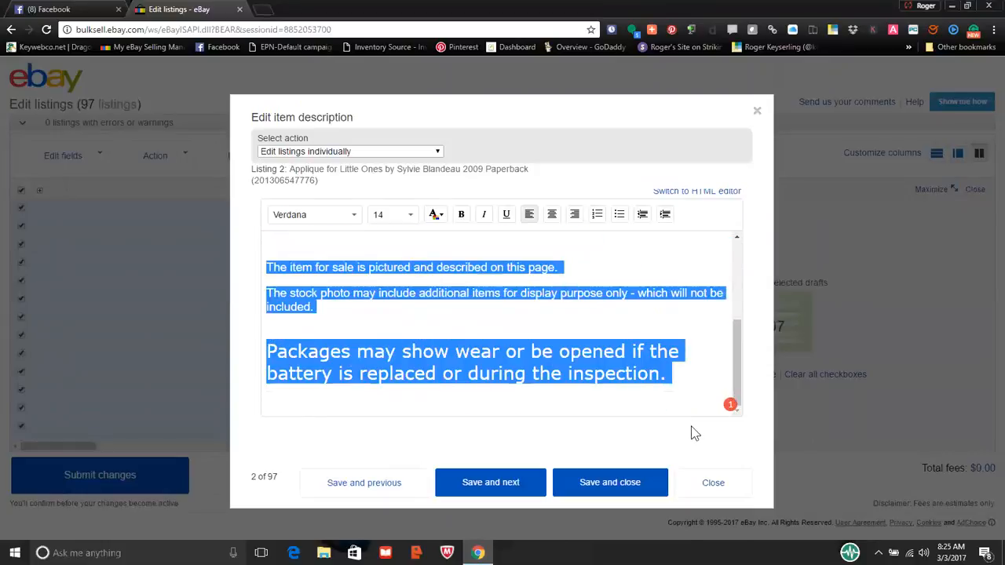
left_click(619, 214)
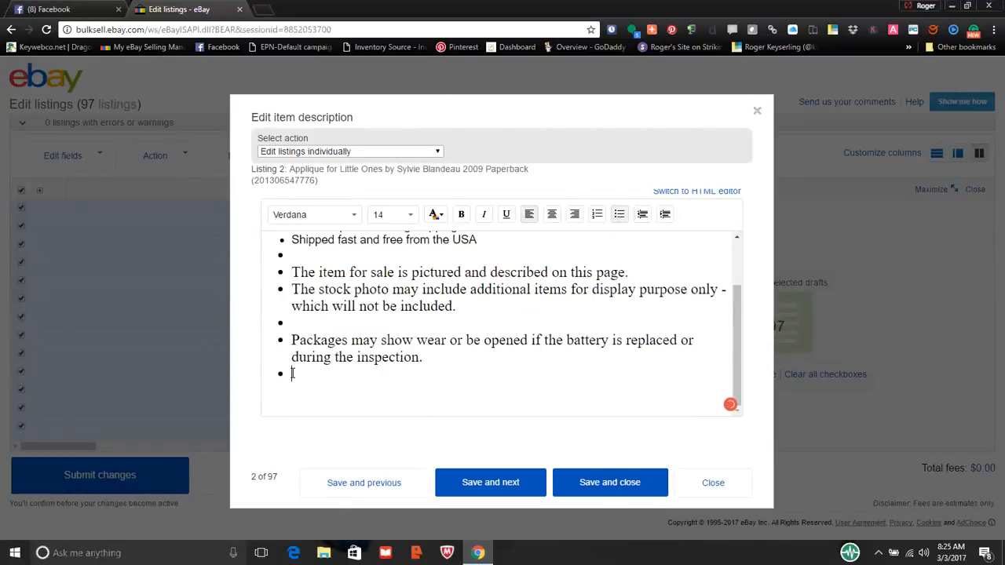
key("BackSpace")
left_click(294, 341)
key("BackSpace")
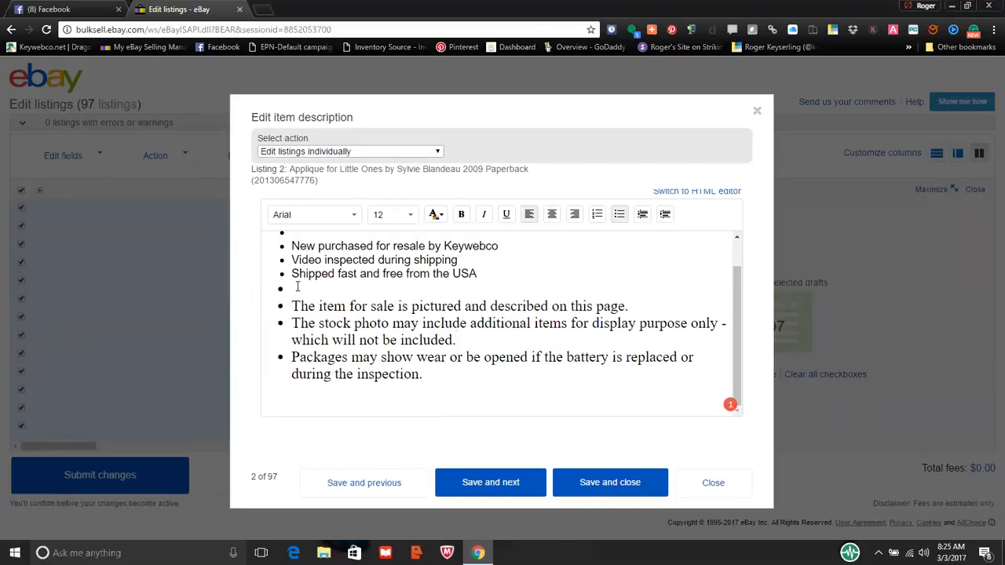
left_click(296, 287)
key("BackSpace")
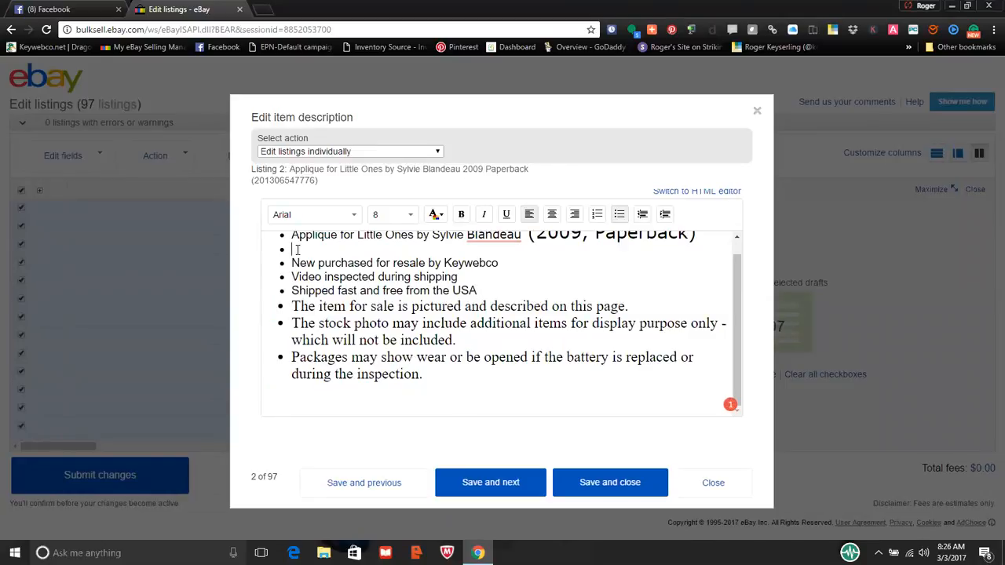
key("BackSpace")
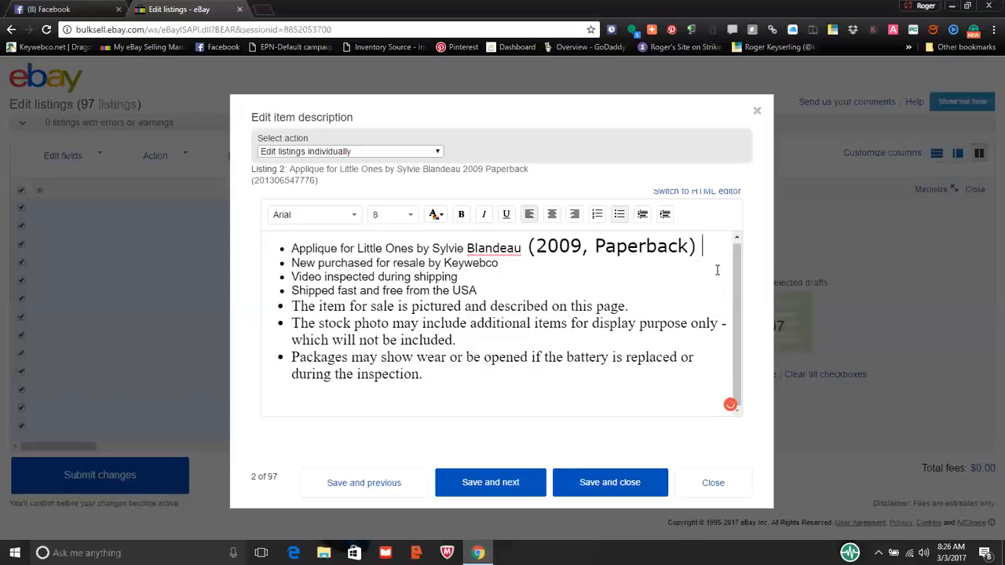
- Select all of the second listing's description text and set it to Verdana, size 12, in black
left_click_drag(737, 279, 735, 252)
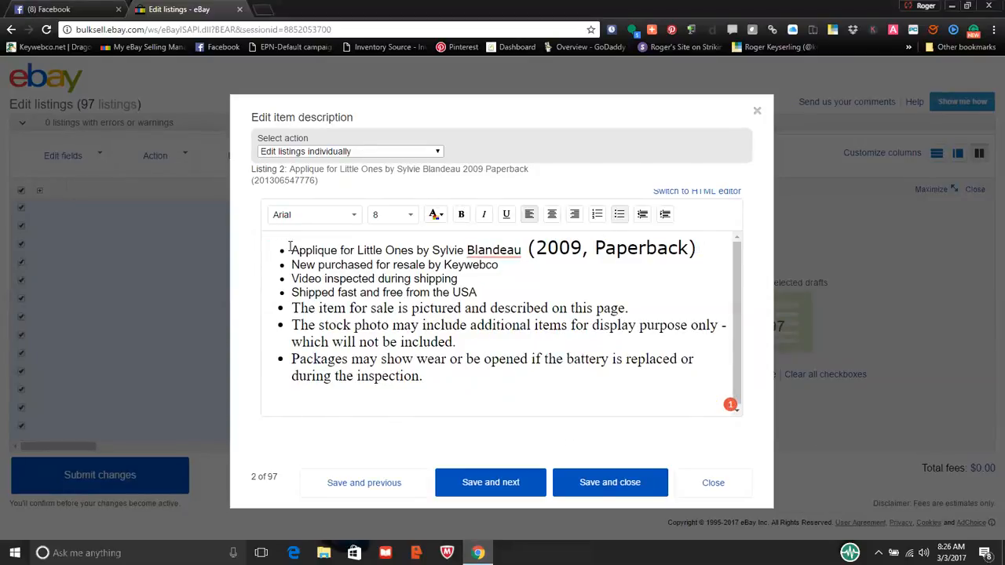
left_click_drag(292, 249, 315, 251)
left_click_drag(421, 292, 655, 413)
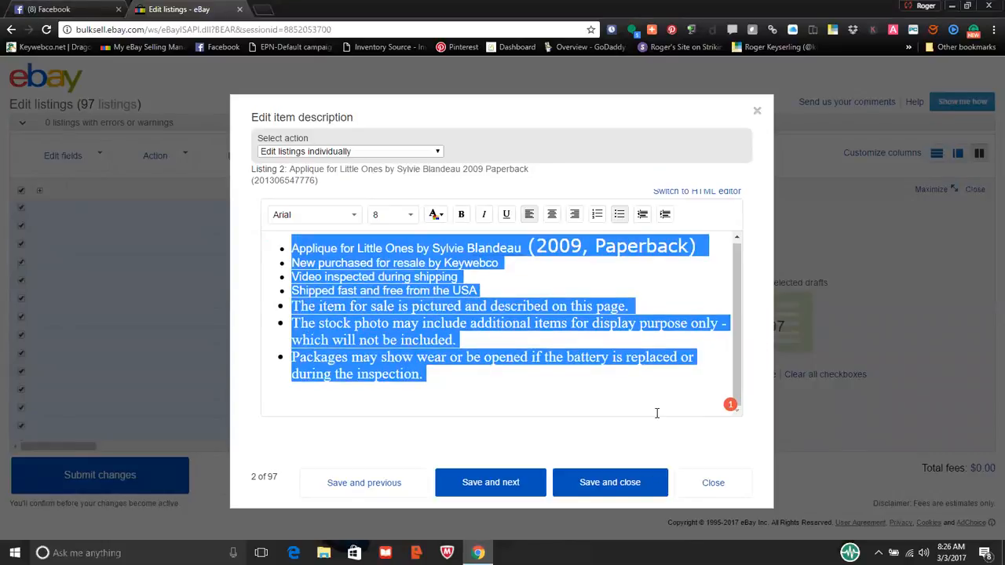
left_click(353, 218)
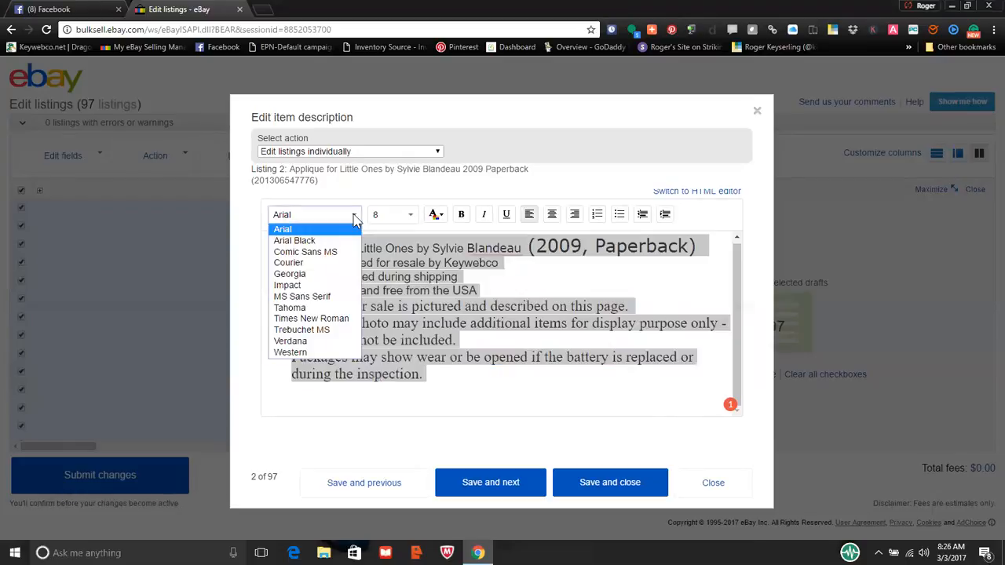
left_click(303, 343)
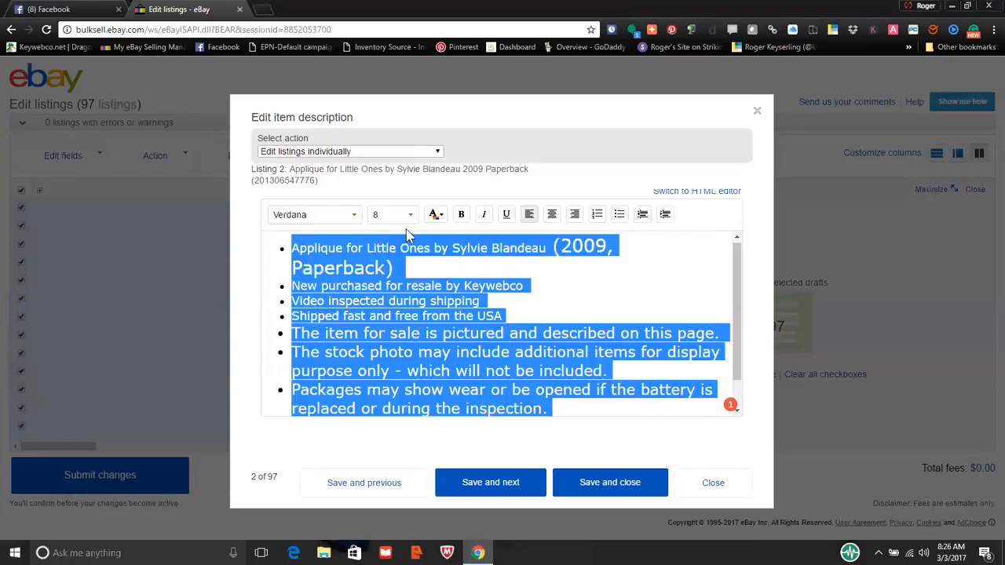
left_click(411, 220)
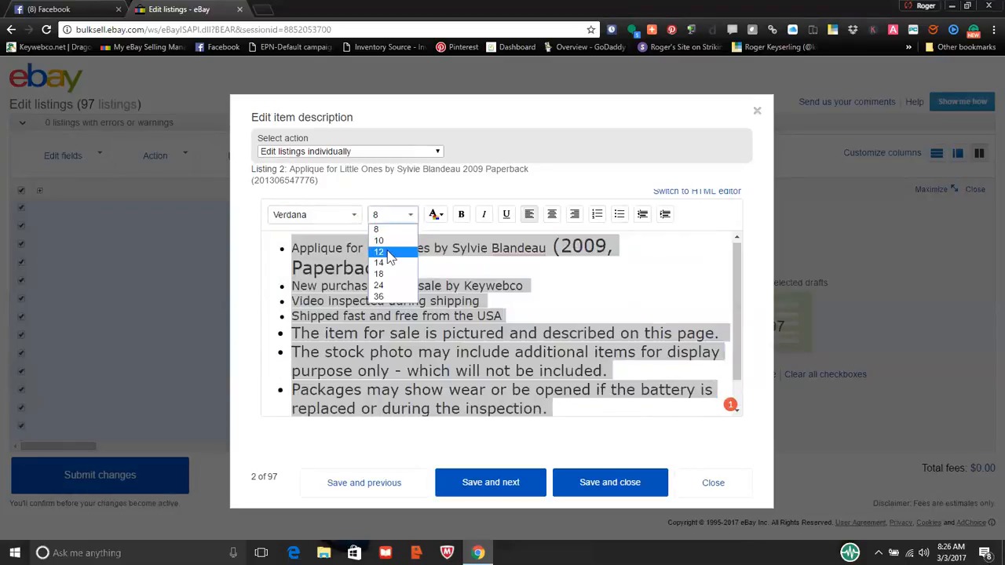
left_click(387, 251)
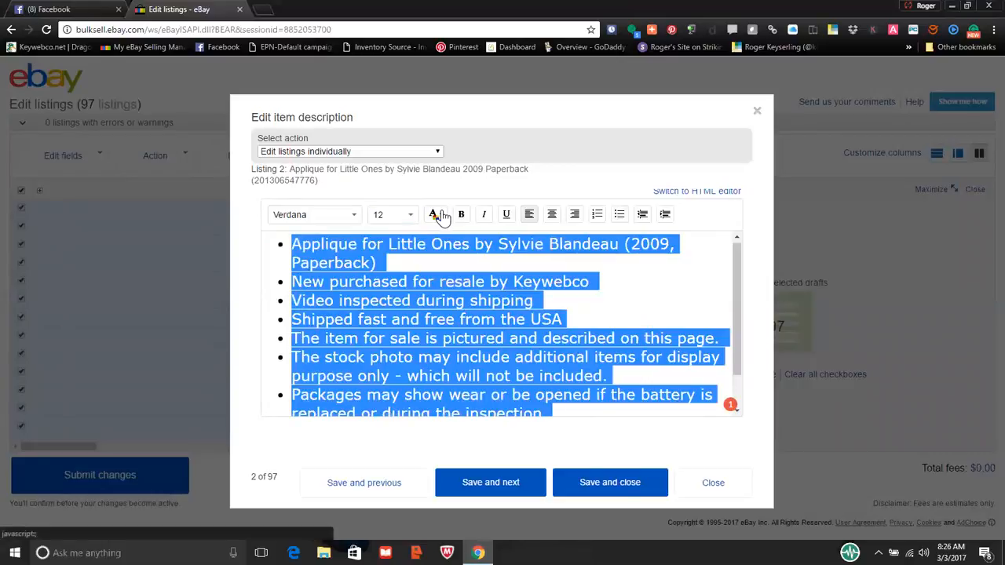
left_click(441, 217)
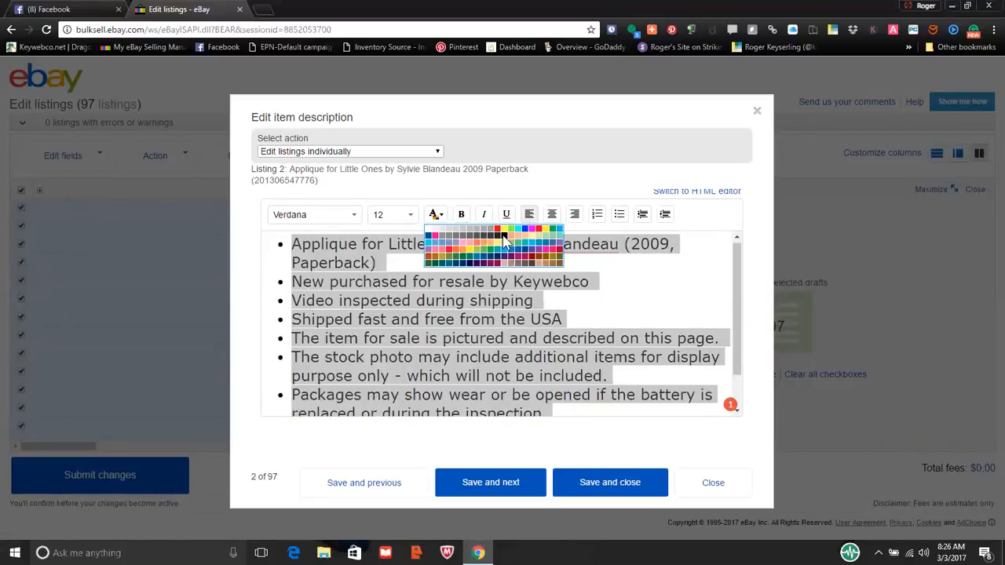
left_click(503, 234)
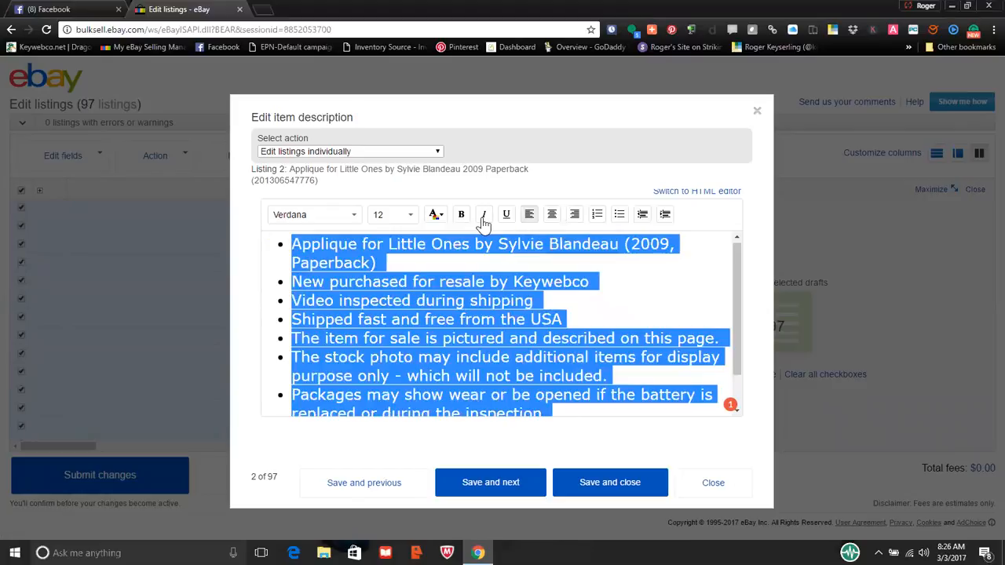
- Remove the bullets from the second listing's description, then save it and move on to the third listing
left_click(619, 214)
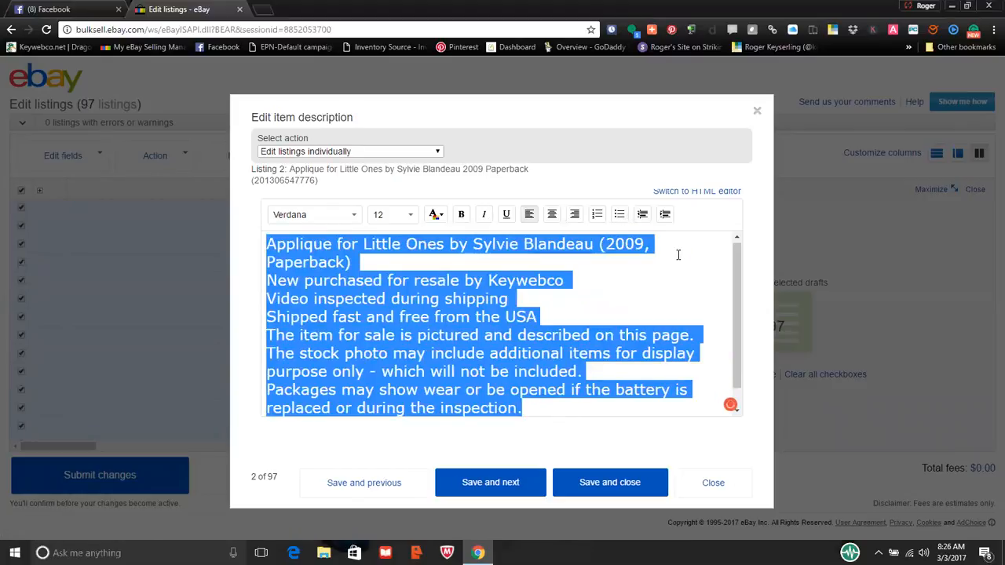
left_click(678, 254)
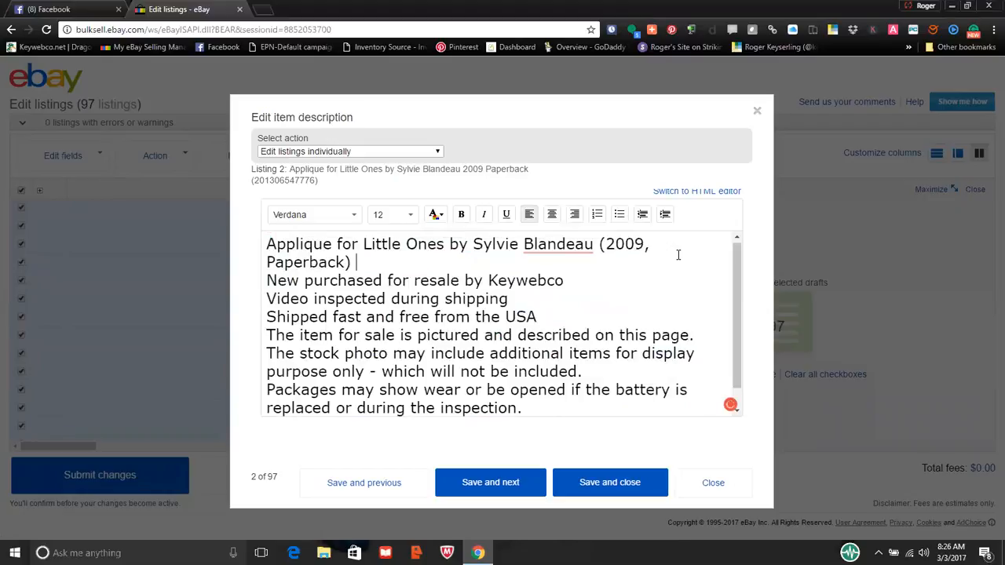
left_click(498, 487)
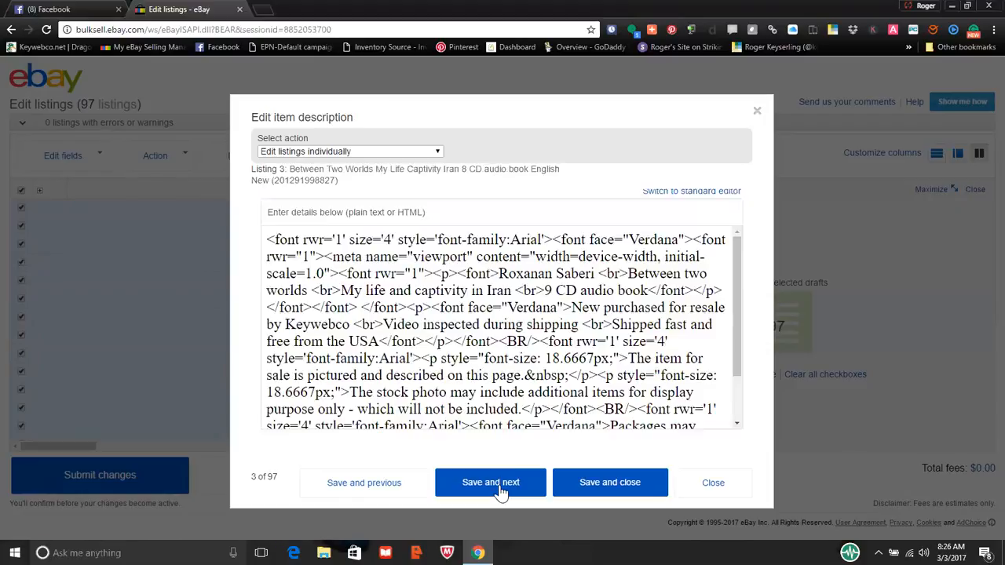
- Switch the third listing's description to the standard editor and format all its text as a bulleted list
left_click(690, 192)
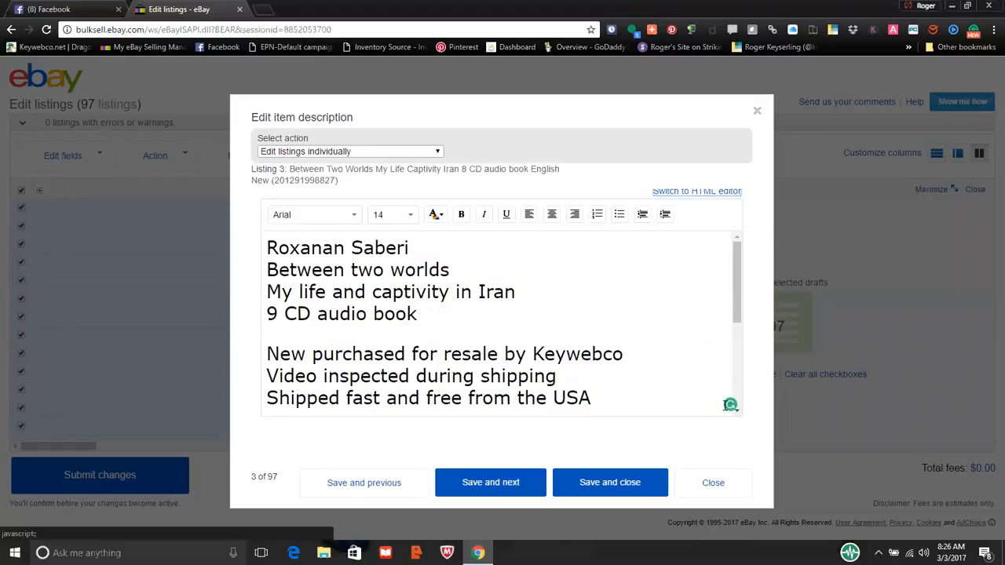
scroll(736, 264, "down", 1)
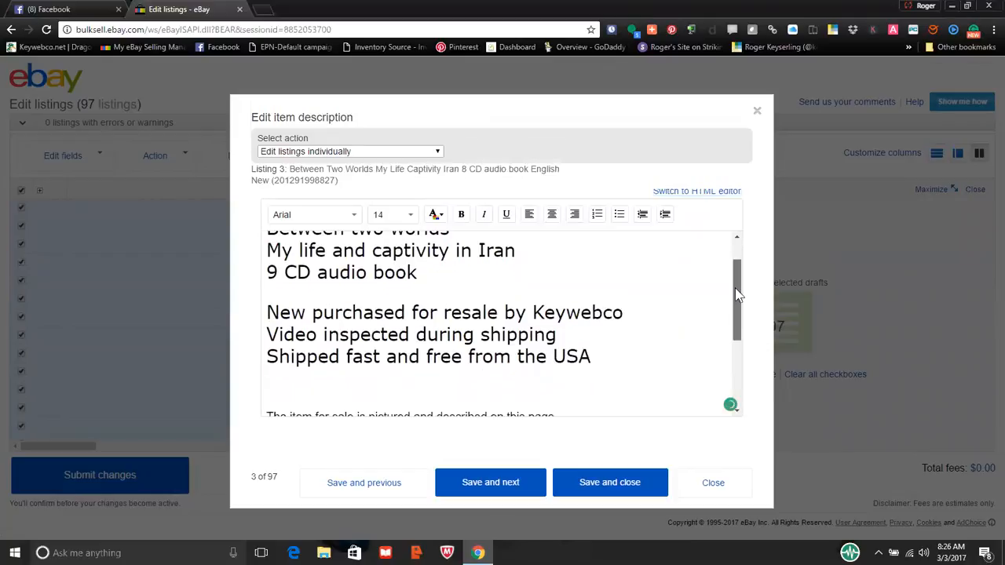
scroll(738, 328, "down", 2)
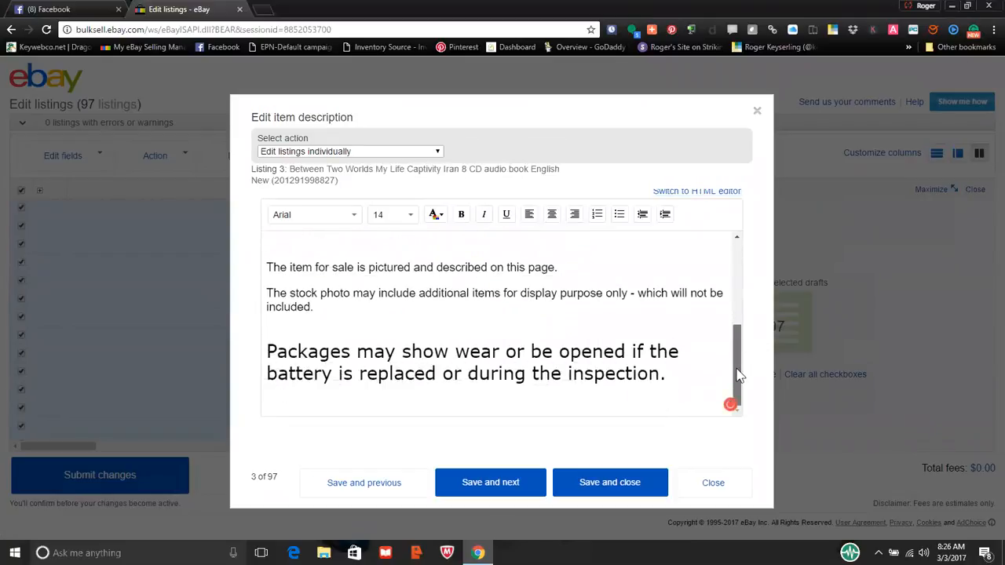
left_click_drag(674, 375, 251, 168)
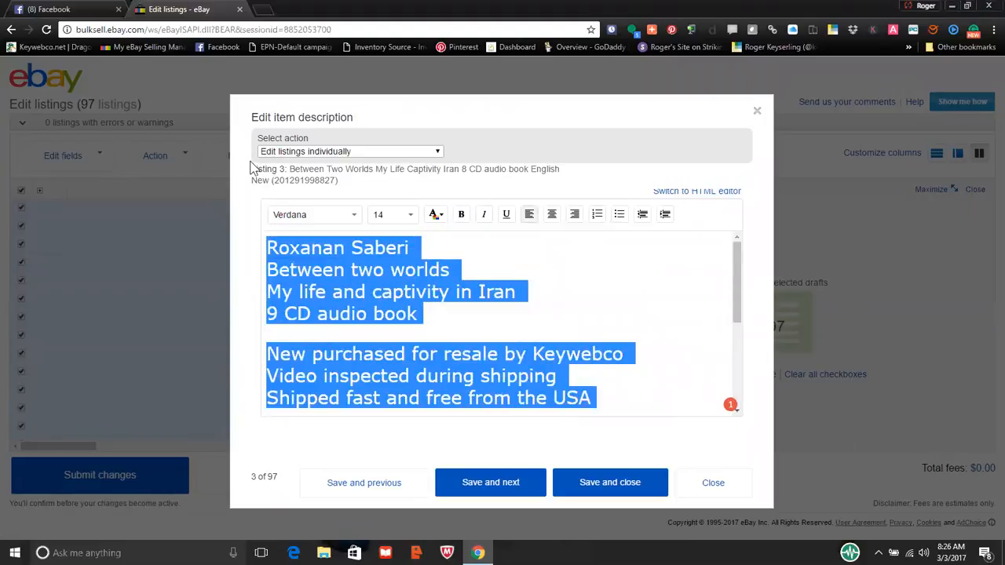
left_click(601, 218)
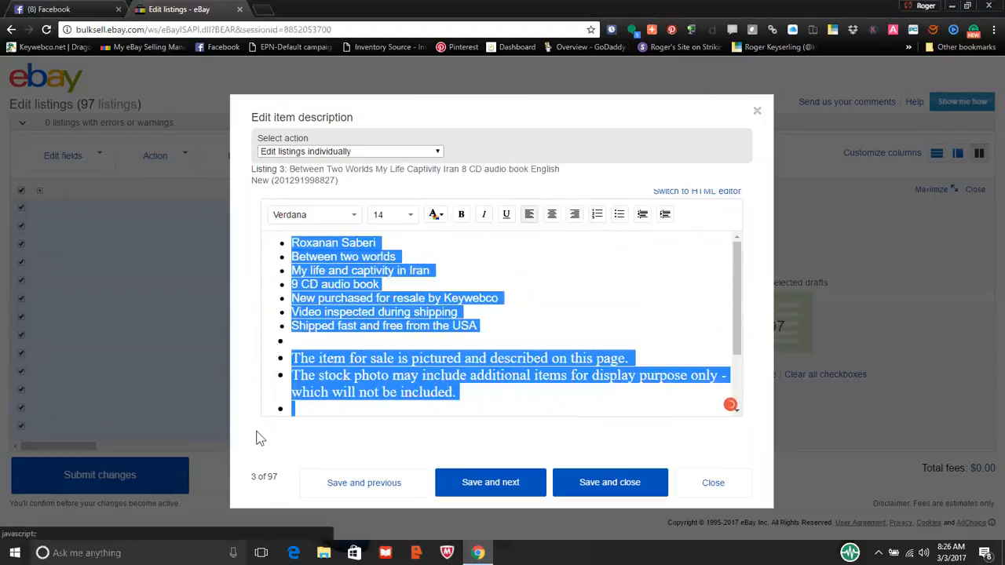
- Delete the empty bullets above the "Packages may show wear" and "The item for sale" lines of the third listing
scroll(735, 347, "down", 1)
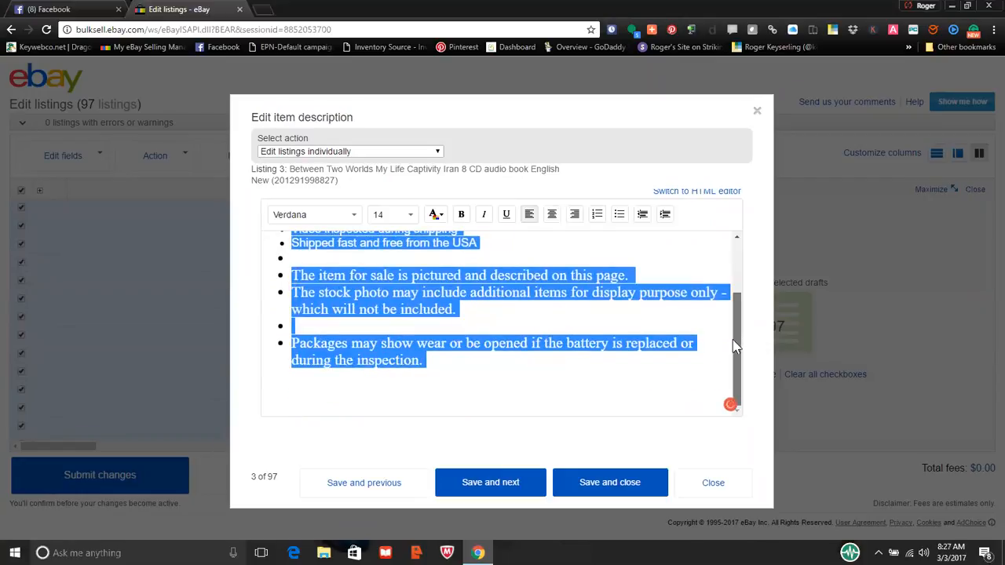
left_click(300, 324)
key("BackSpace")
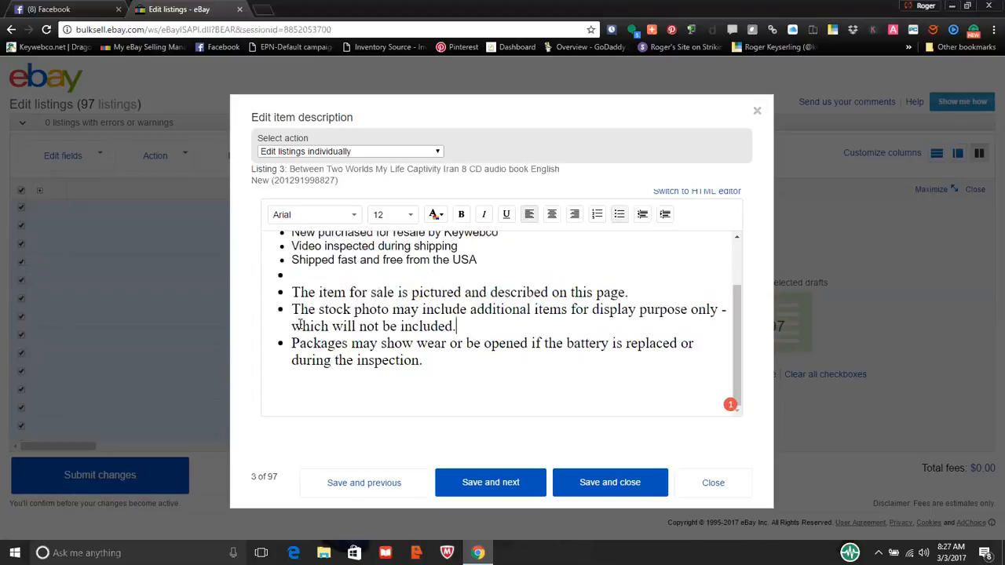
left_click(302, 276)
key("BackSpace")
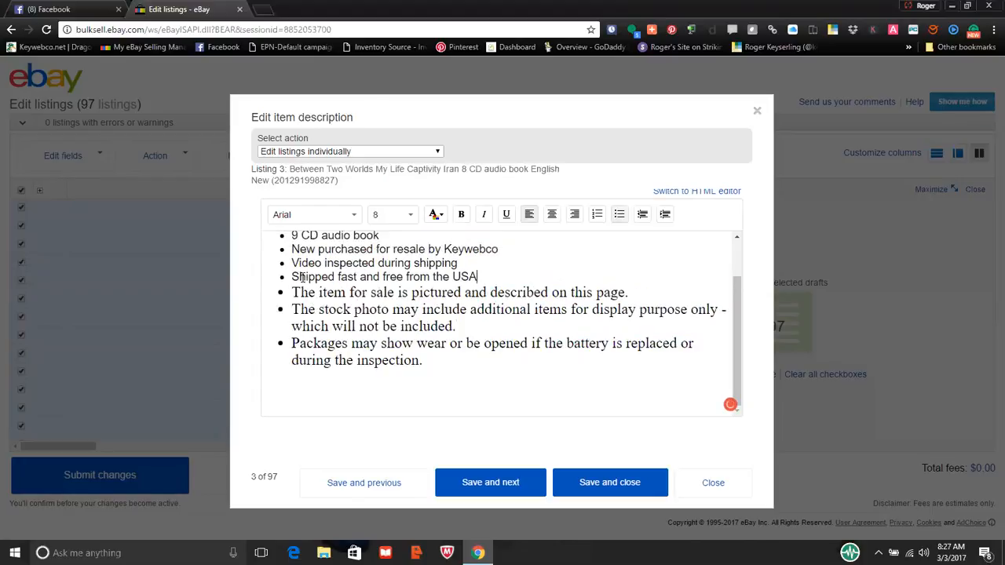
mouse_move(732, 404)
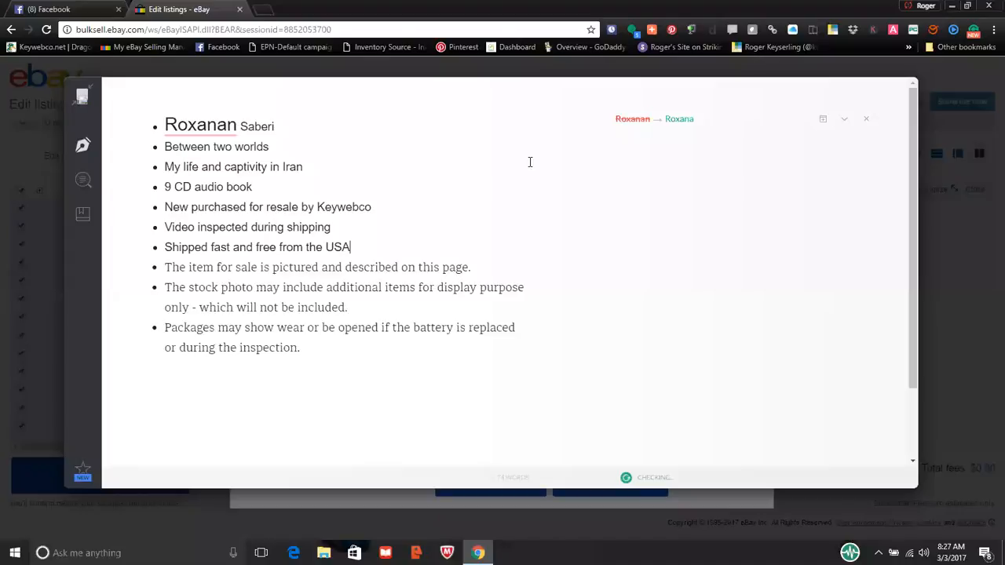
left_click(928, 218)
- Select all of the third listing's description text and set it to Verdana, size 12, in black
left_click_drag(449, 360, 274, 233)
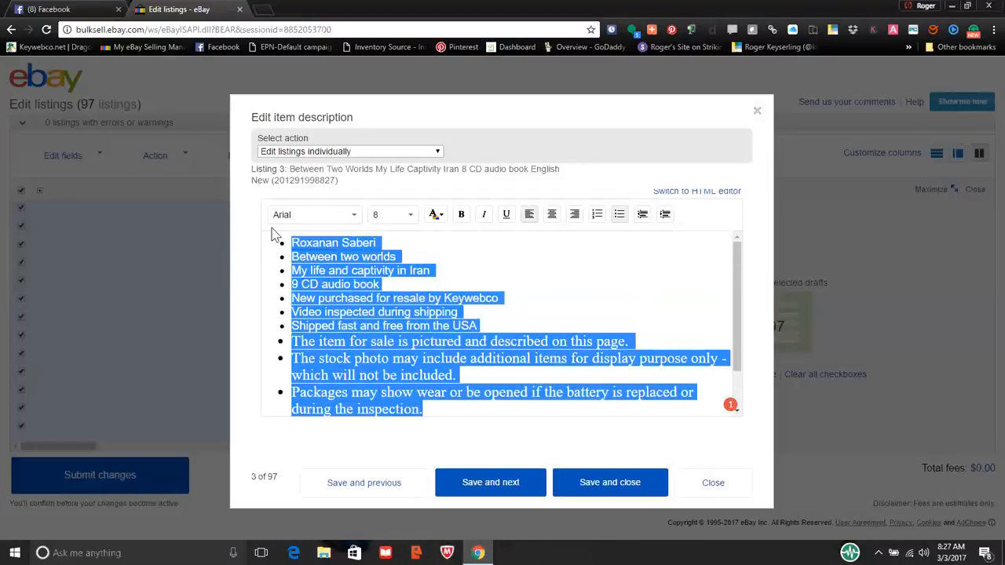
left_click(352, 217)
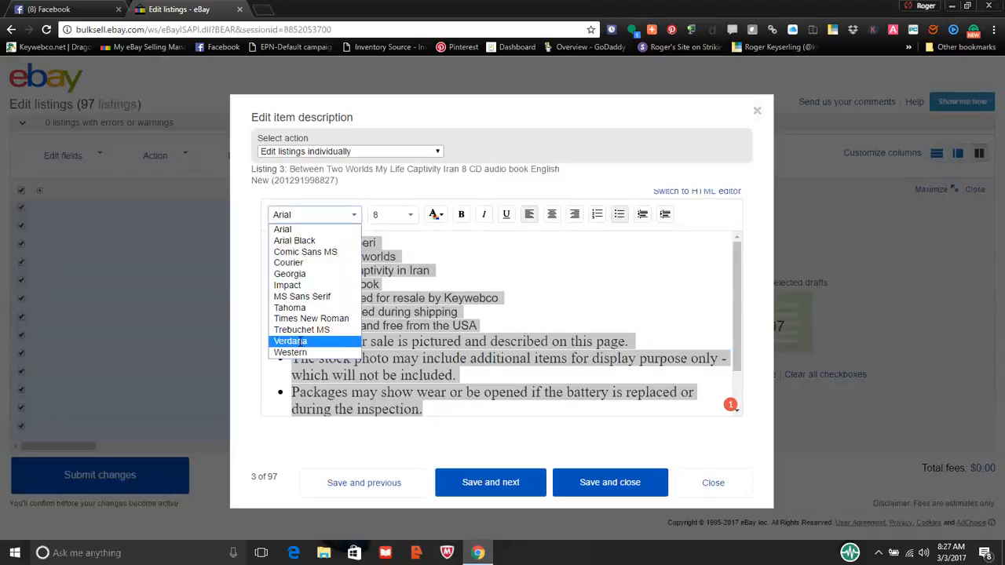
left_click(298, 342)
left_click(408, 215)
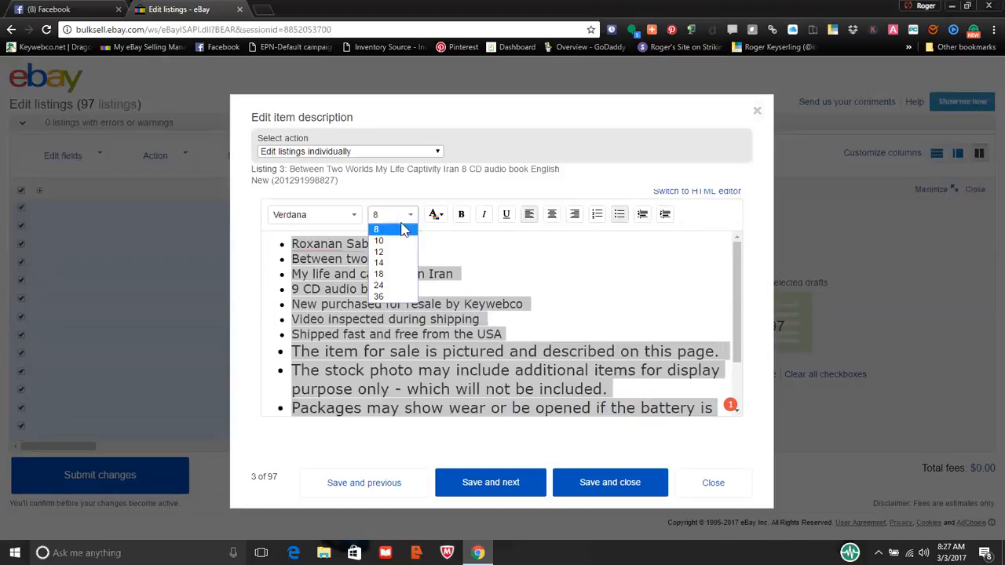
left_click(387, 251)
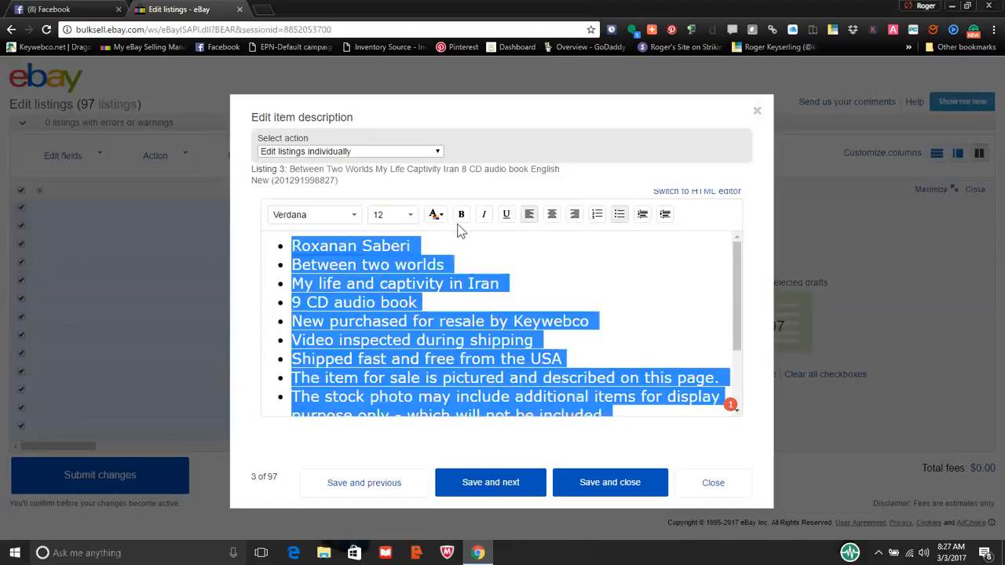
left_click(440, 214)
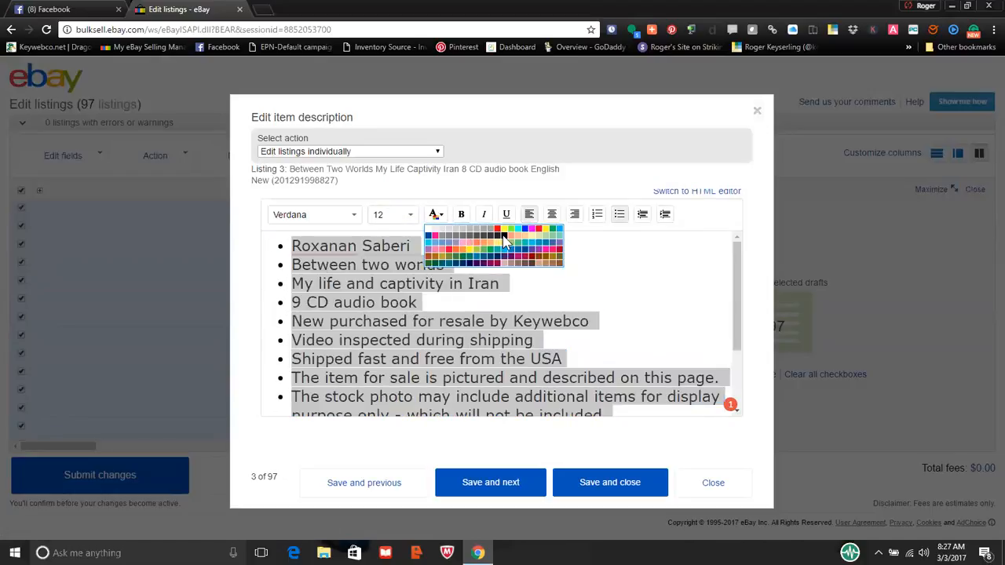
- Remove the bullets from the third listing's description, leaving plain lines of text
left_click(619, 215)
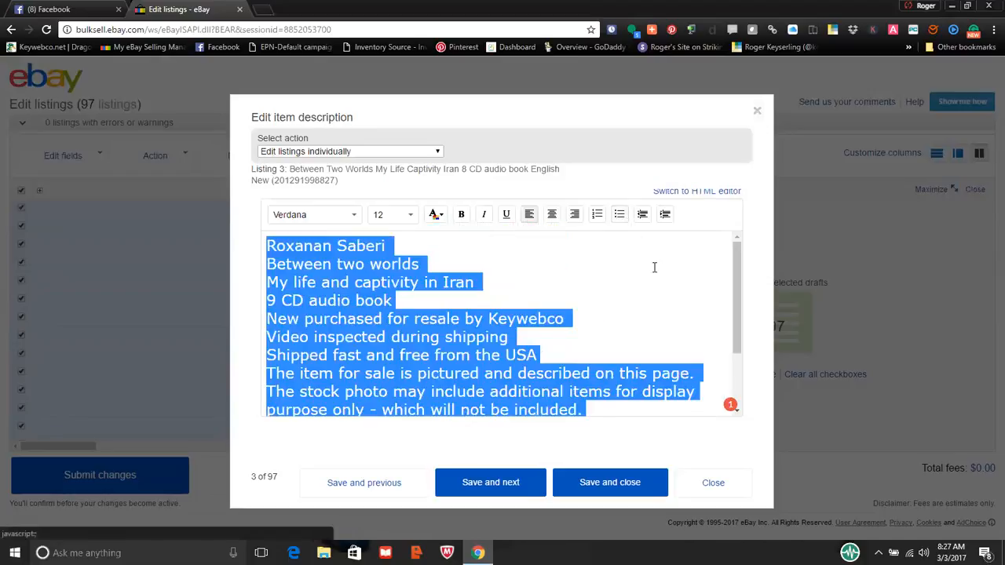
left_click(654, 268)
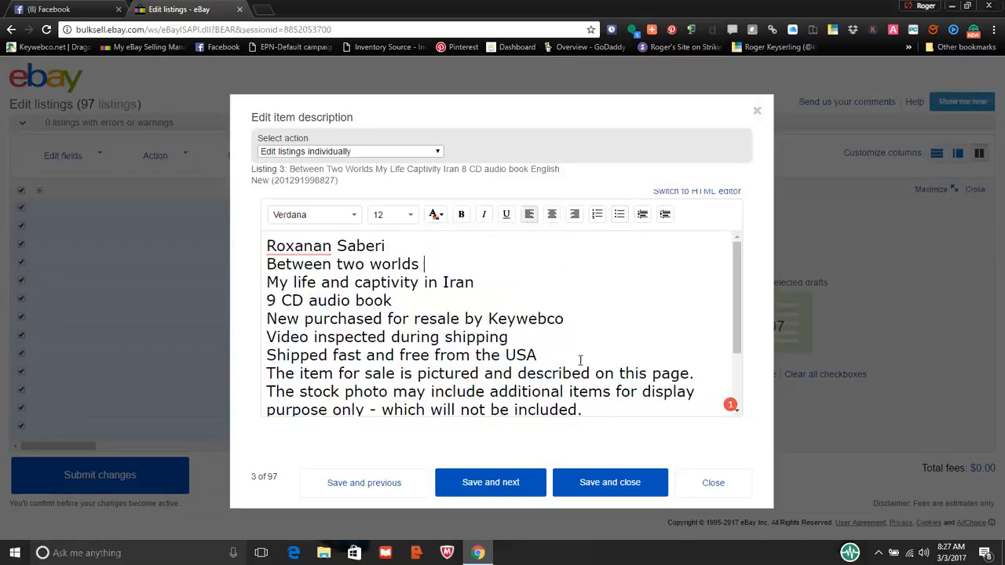
- Save the third listing and, in the fourth listing's description, start new lines at "Textbooks", "Black Color", "new in package" and "XXL cover"
left_click(492, 482)
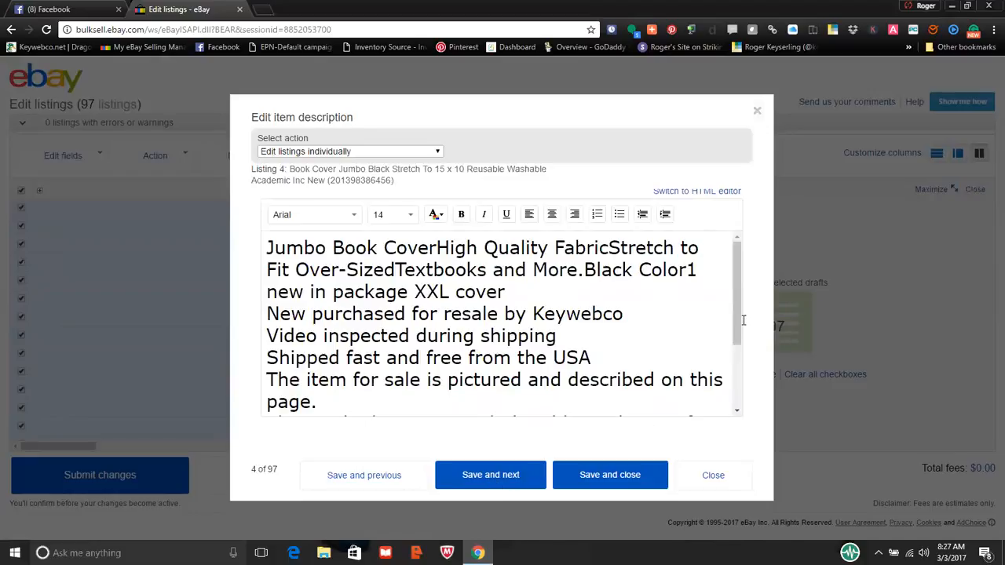
left_click_drag(741, 337, 609, 291)
left_click(396, 269)
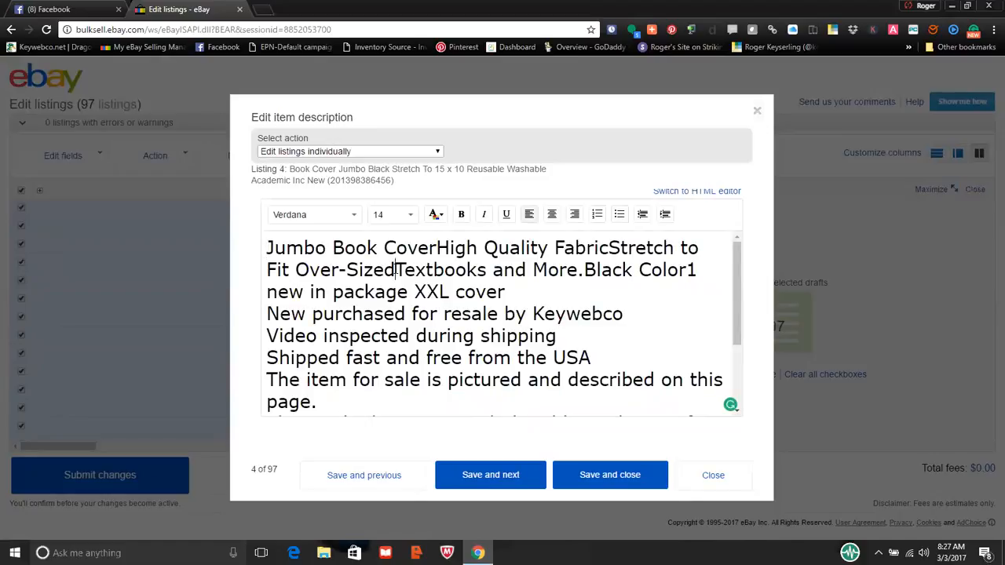
key("Return")
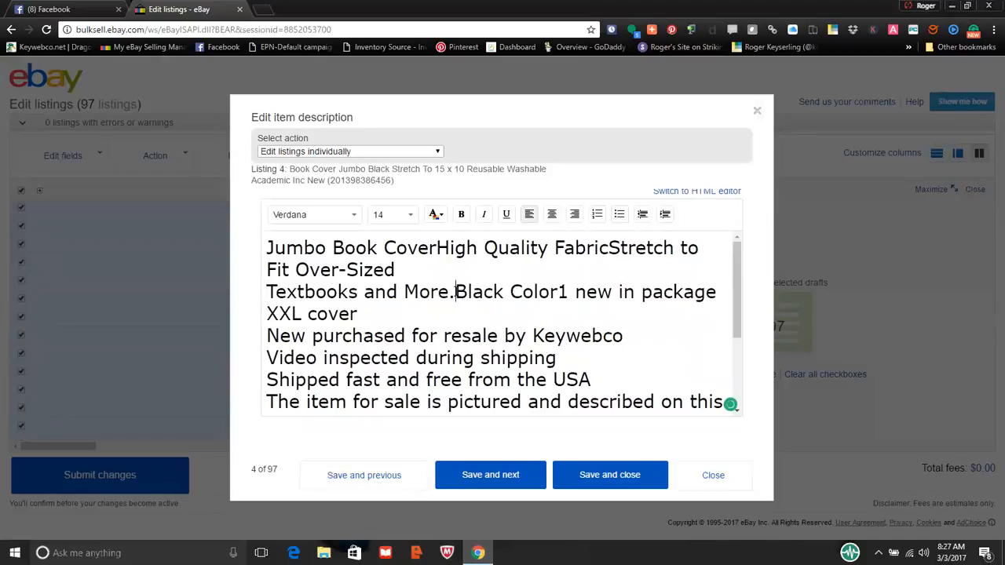
left_click(456, 291)
key("Return")
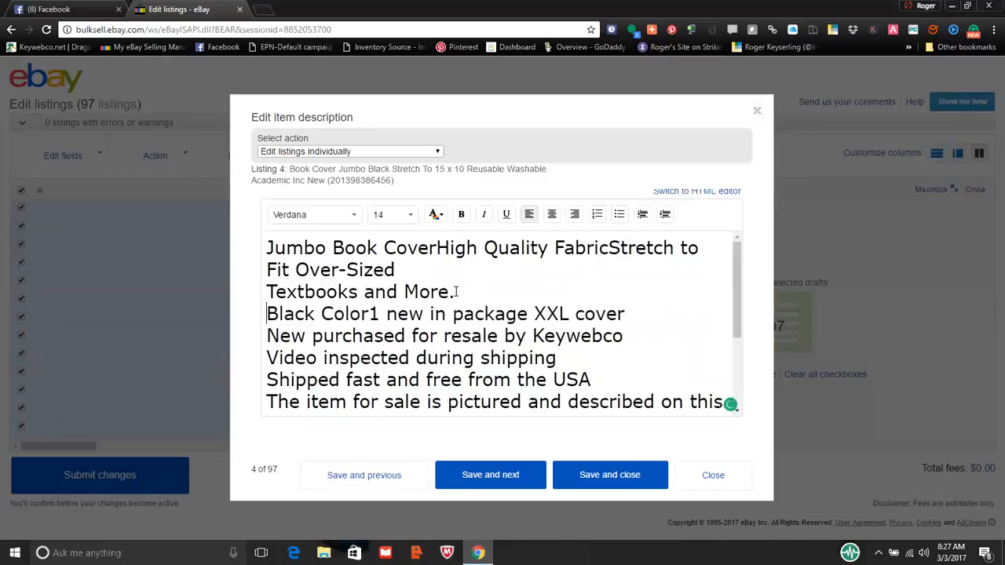
left_click(383, 313)
key("Return")
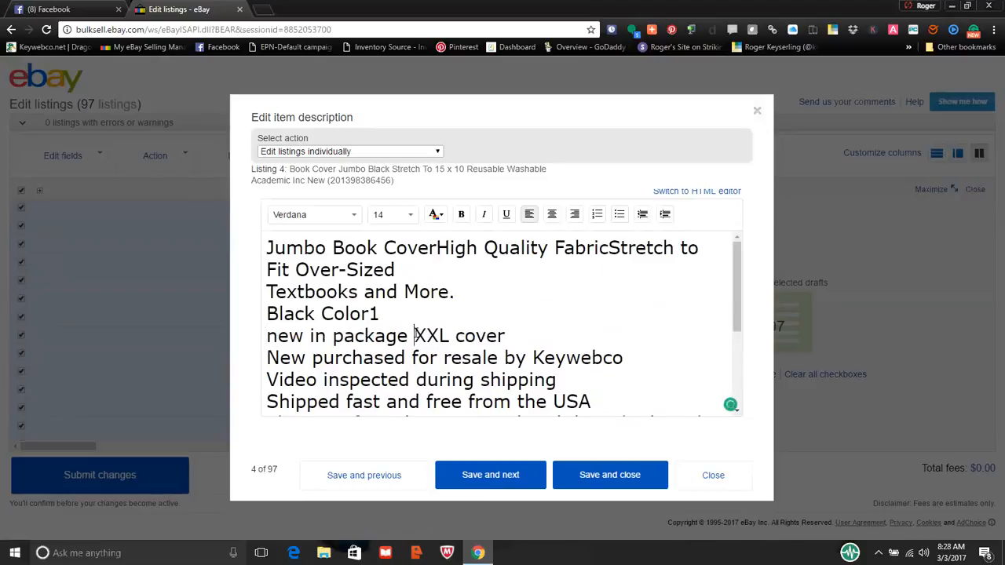
left_click(414, 335)
key("Return")
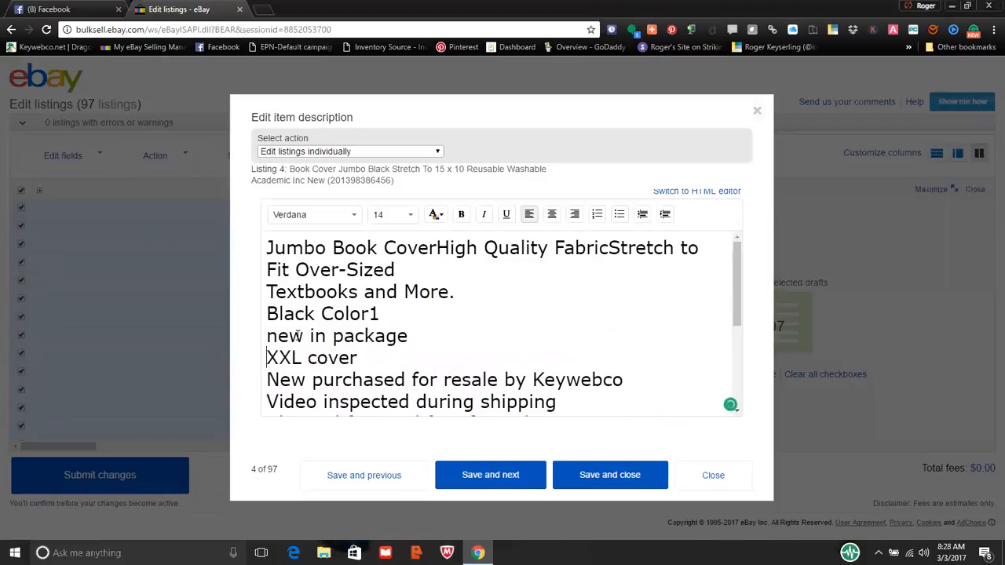
- Delete the text "new in package" and the stray "1" after "Black Color" from the fourth listing's description
left_click_drag(268, 336, 436, 342)
key("BackSpace")
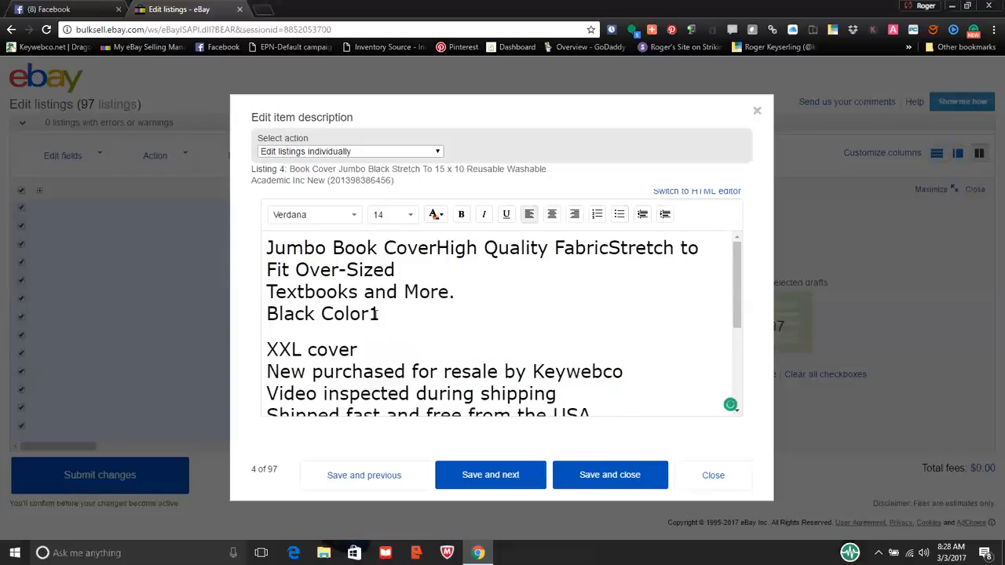
key("BackSpace")
scroll(736, 303, "down", 1)
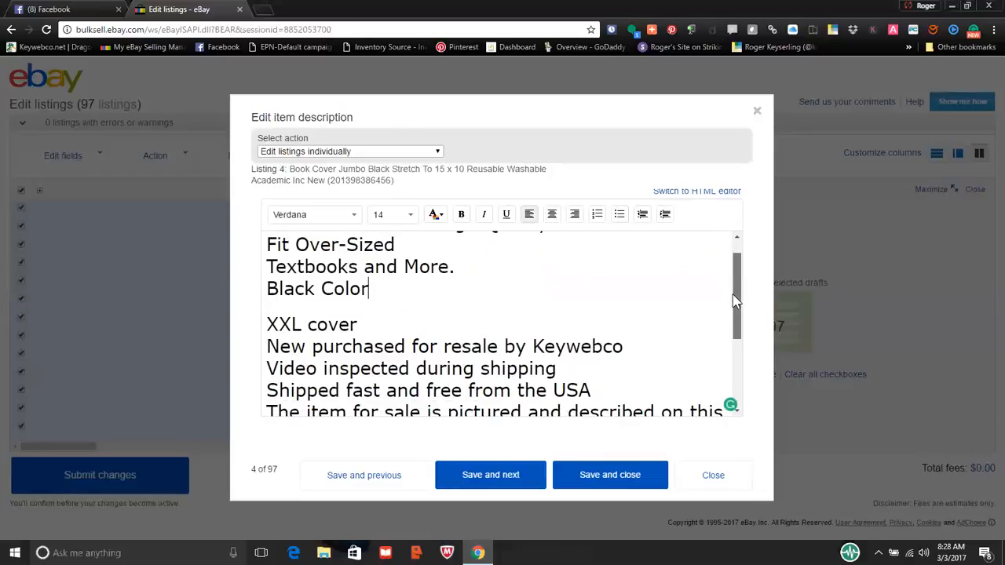
scroll(734, 295, "up", 1)
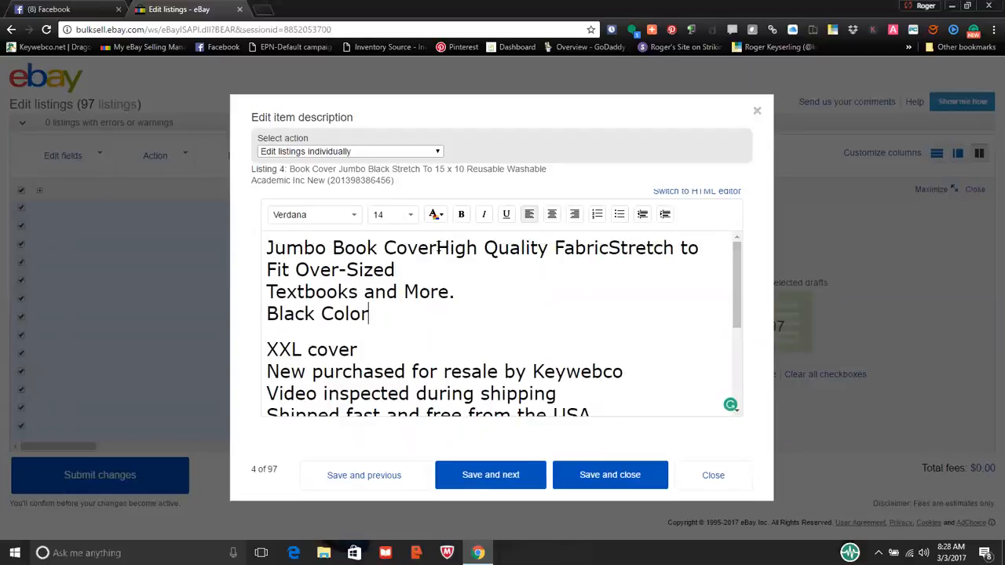
- Break the fourth listing's opening text into separate lines after "Jumbo Book Cover" and "High Quality Fabric"
key("Return")
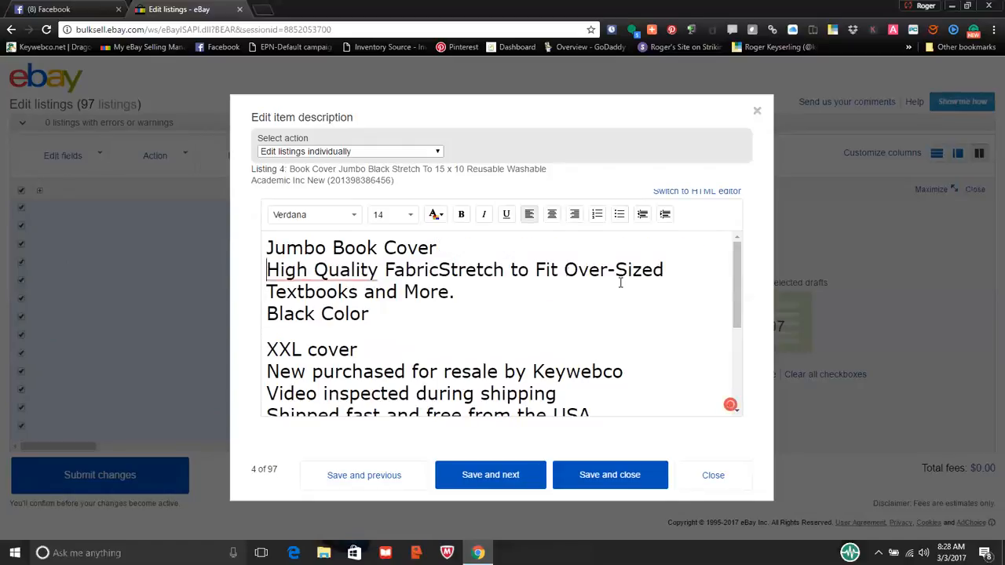
left_click(441, 269)
key("Return")
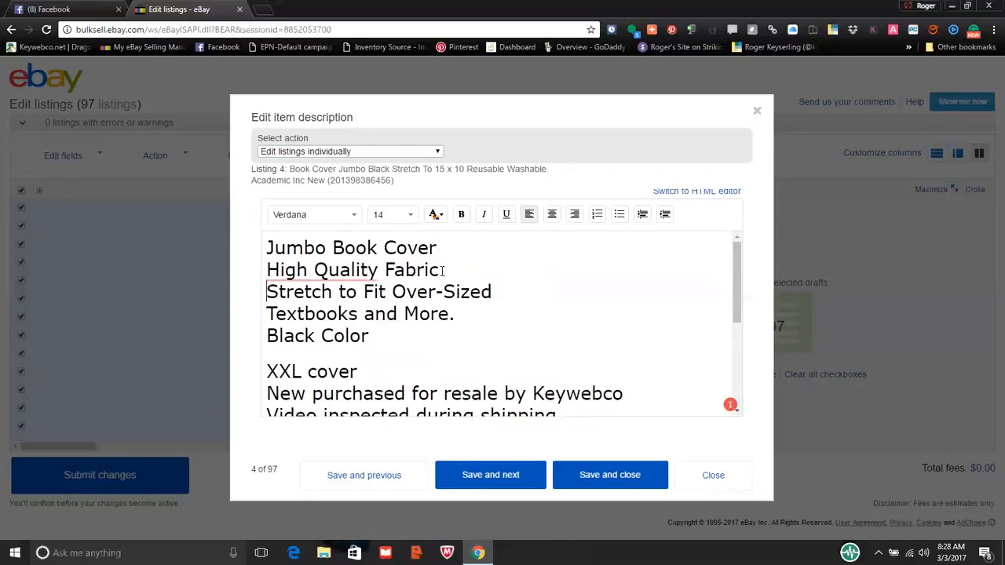
- Select all of the fourth listing's description text and format it as a bulleted list
left_click_drag(736, 302, 736, 385)
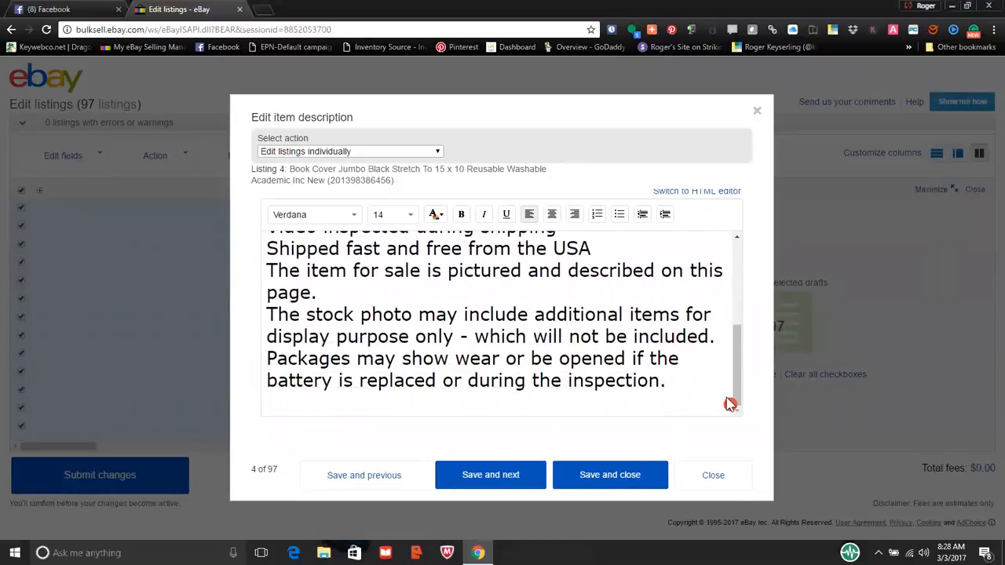
mouse_move(729, 405)
left_click_drag(668, 380, 524, 230)
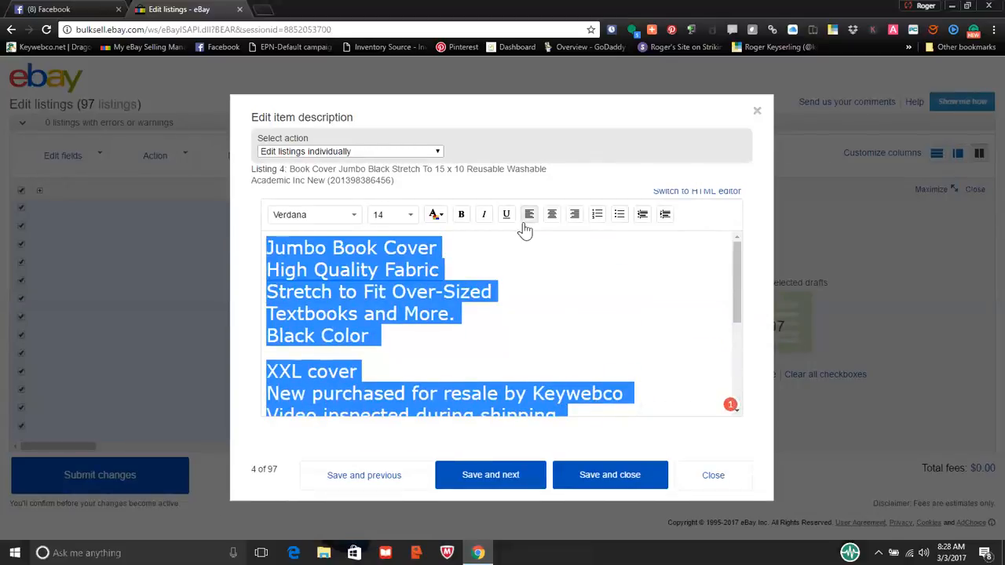
left_click(619, 218)
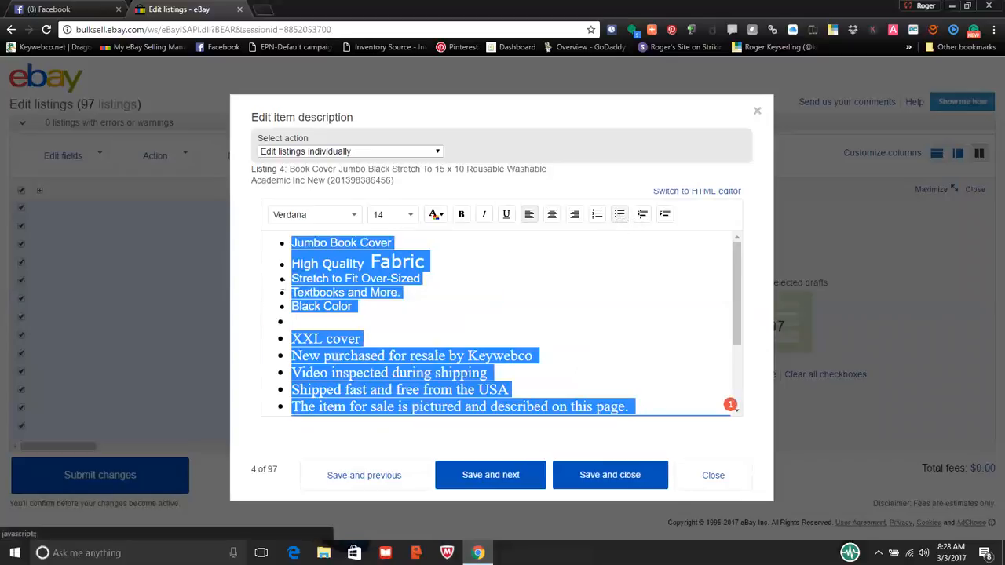
- Delete the empty bullet below "Black Color" and accept the suggested correction of "High Quality" to "High-Quality" in the fourth listing
left_click(693, 300)
left_click_drag(735, 292, 730, 263)
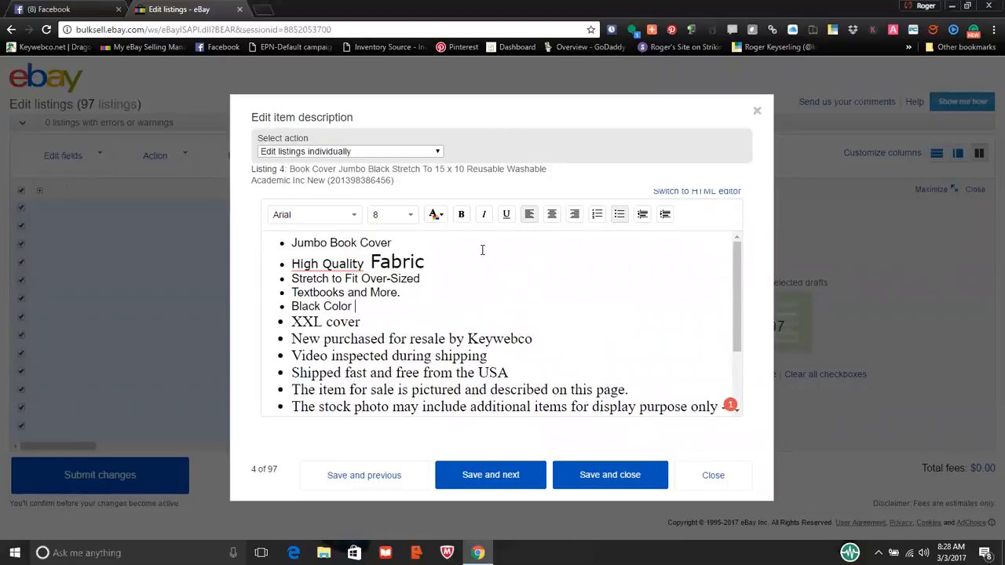
mouse_move(343, 270)
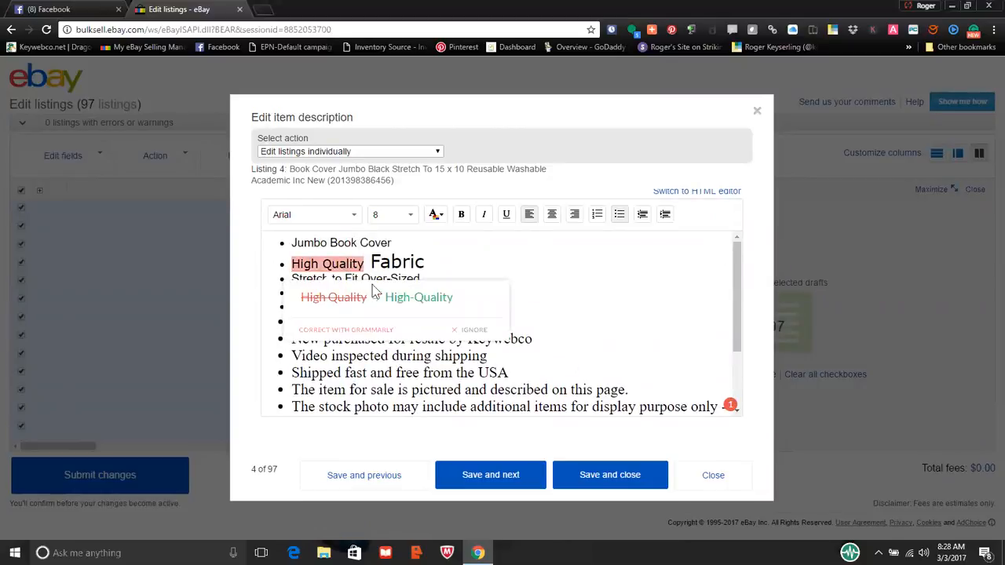
left_click(401, 297)
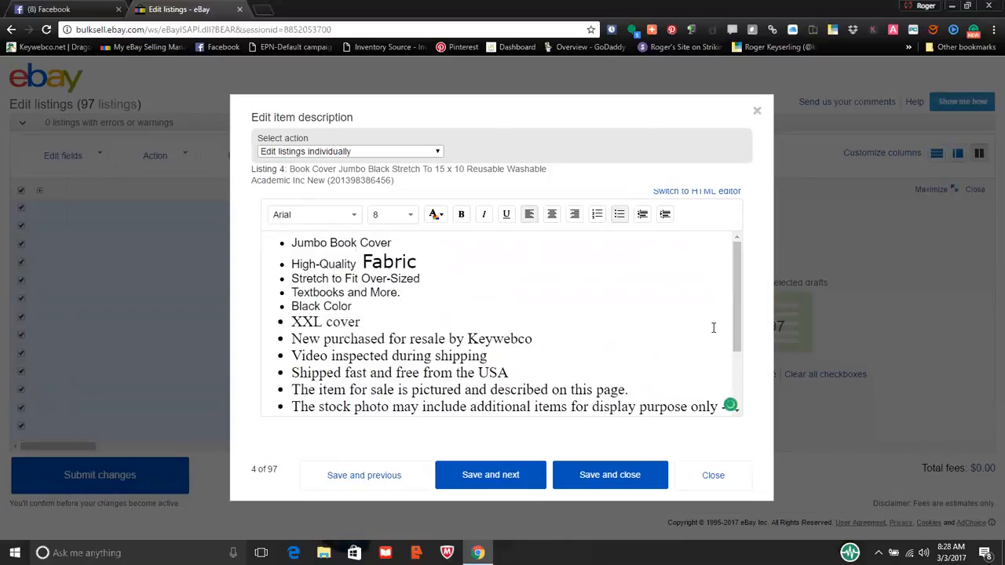
- Select all of the fourth listing's description text and set it to Verdana, size 12, in black
left_click_drag(735, 330, 738, 414)
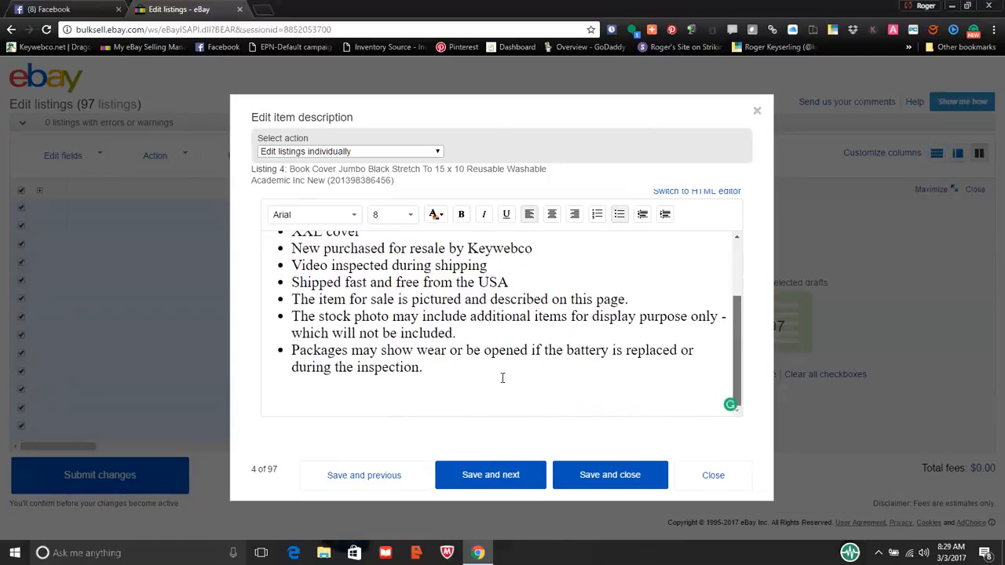
left_click_drag(430, 371, 235, 235)
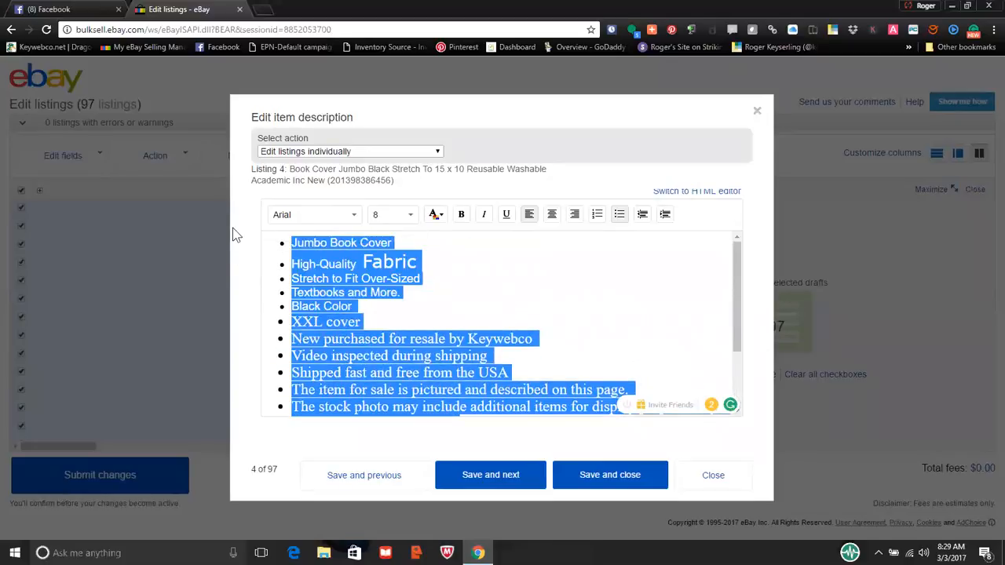
left_click(353, 215)
left_click(292, 341)
left_click(408, 216)
left_click(381, 252)
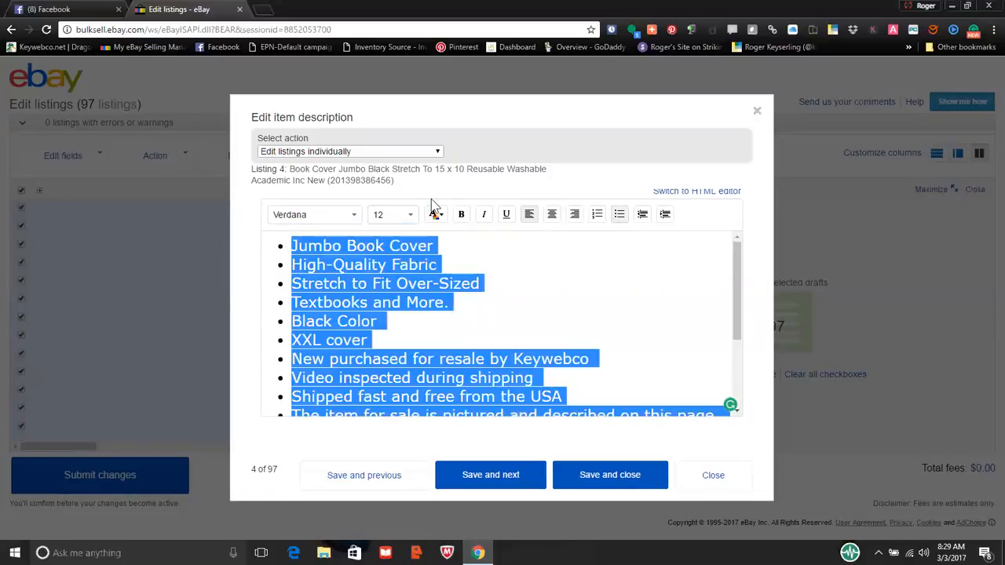
left_click(437, 214)
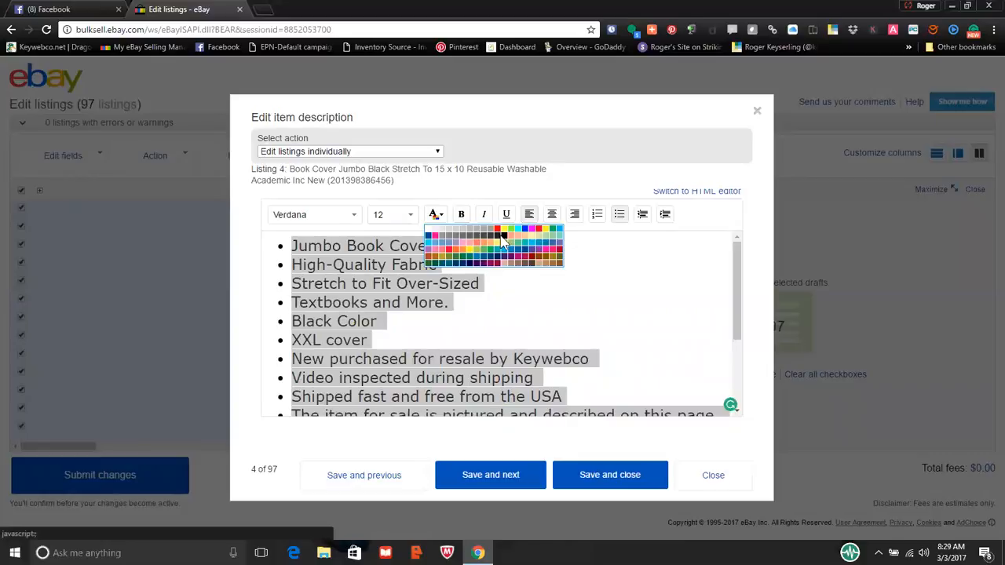
left_click(502, 237)
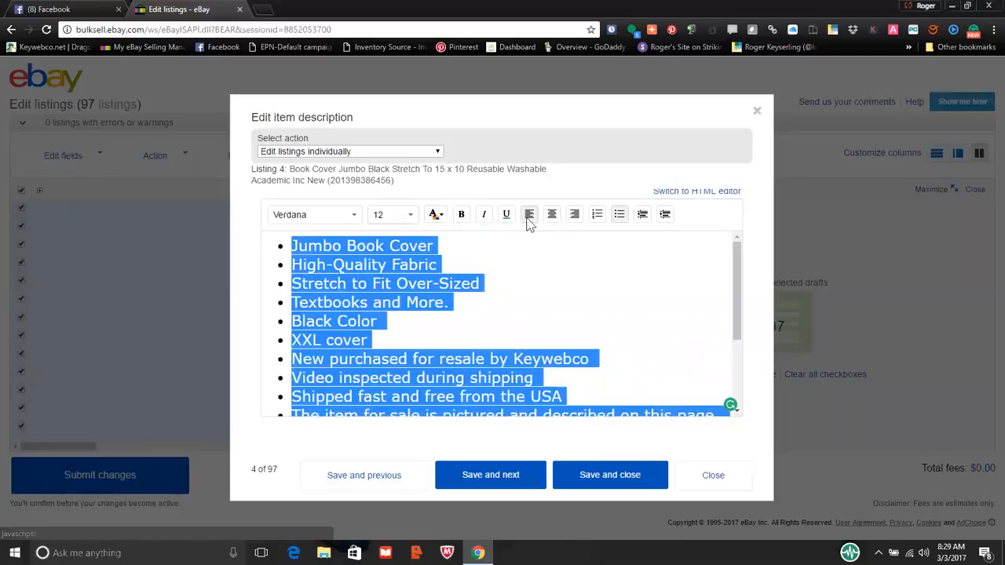
- Remove the bullets from the fourth listing's description, then save it and go to the fifth listing
left_click(620, 219)
left_click(649, 305)
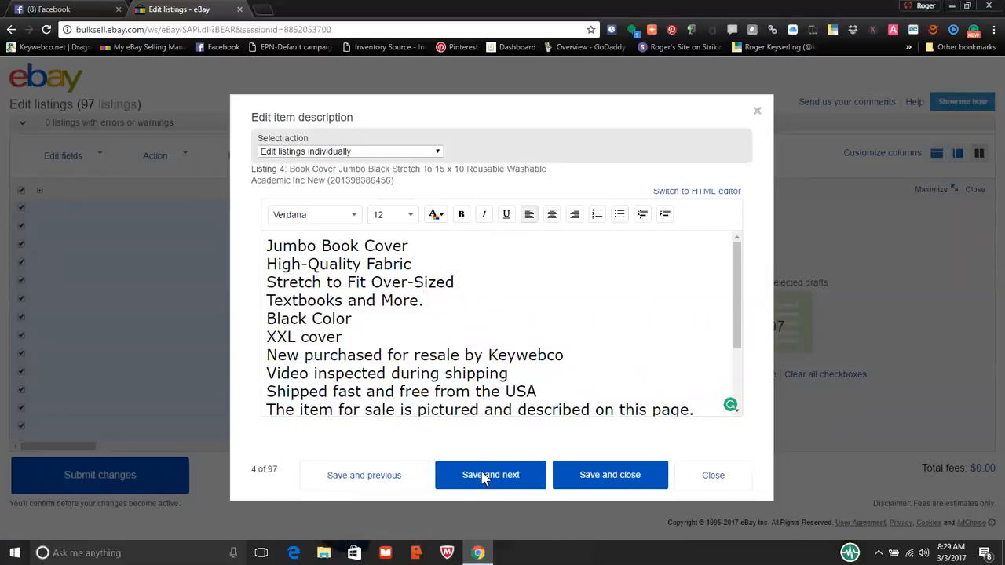
left_click(485, 477)
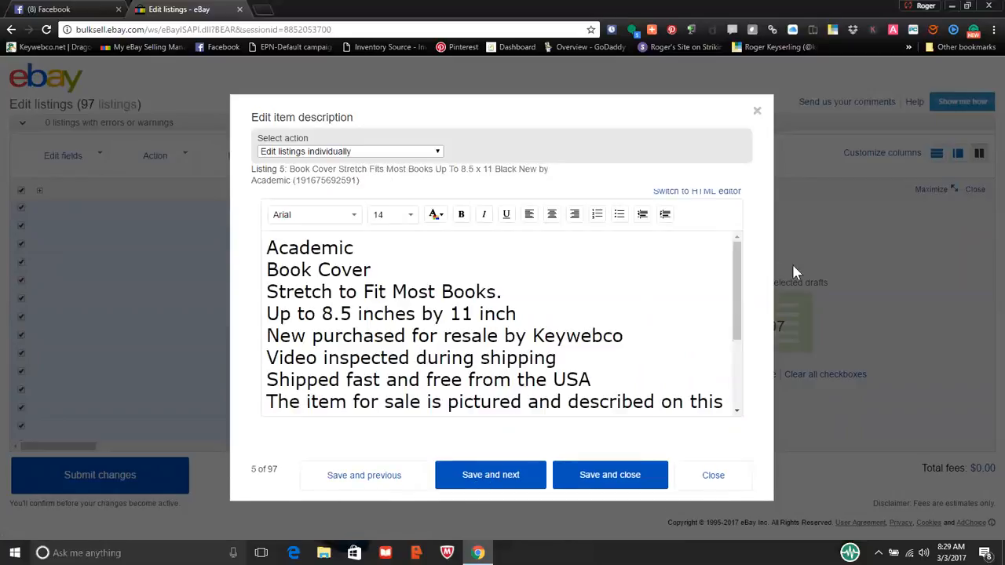
- Select all of the fifth listing's description text and format it as a bulleted list
left_click_drag(735, 286, 729, 357)
left_click_drag(676, 398, 243, 217)
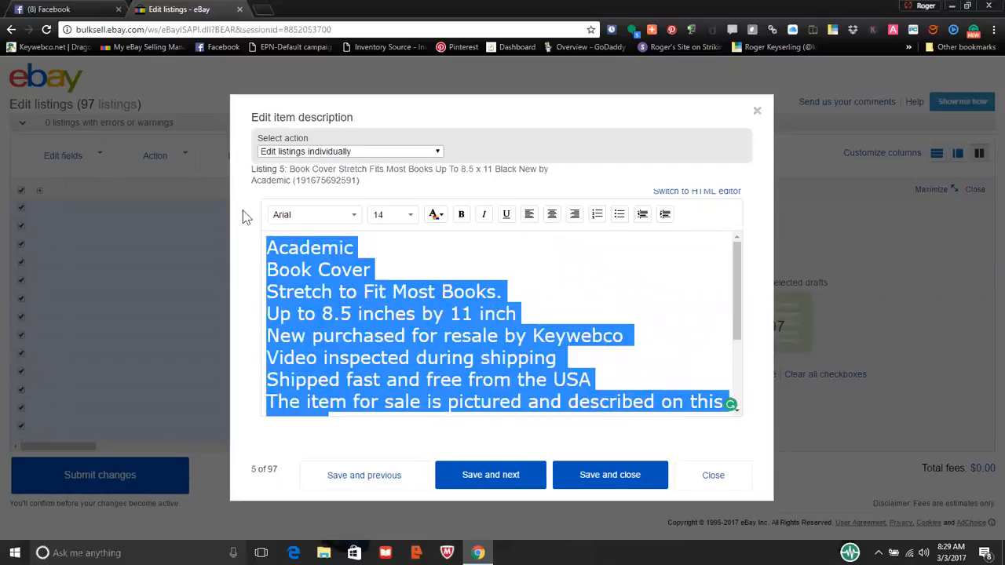
left_click(617, 222)
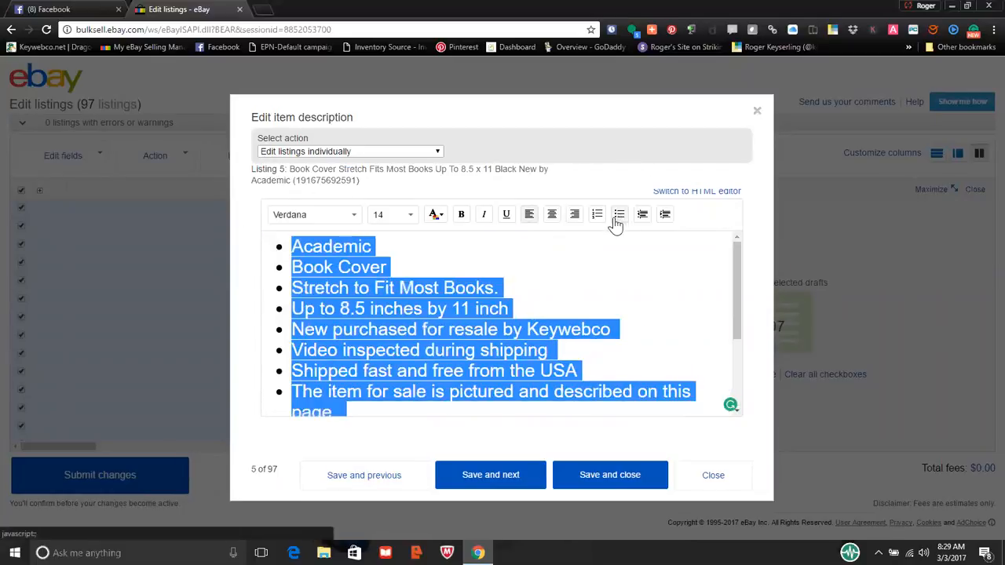
- Choose Verdana, size 12 and black for all of the fifth listing's description text
left_click(353, 220)
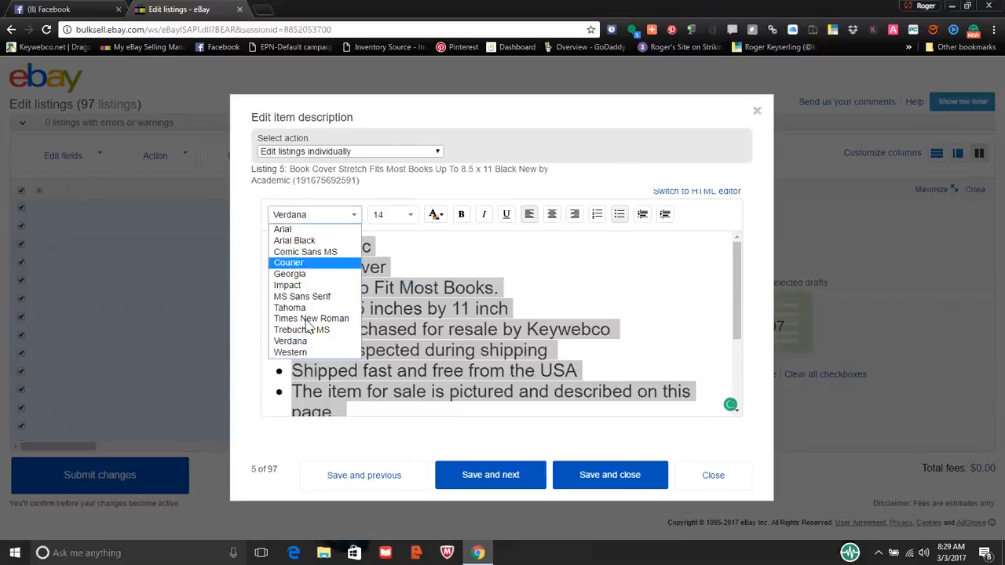
left_click(302, 341)
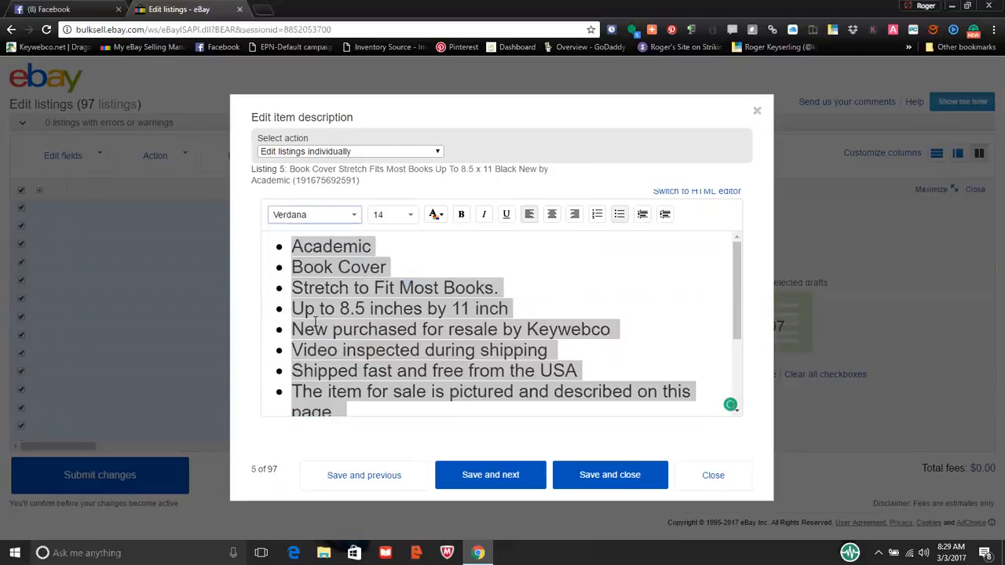
left_click(408, 215)
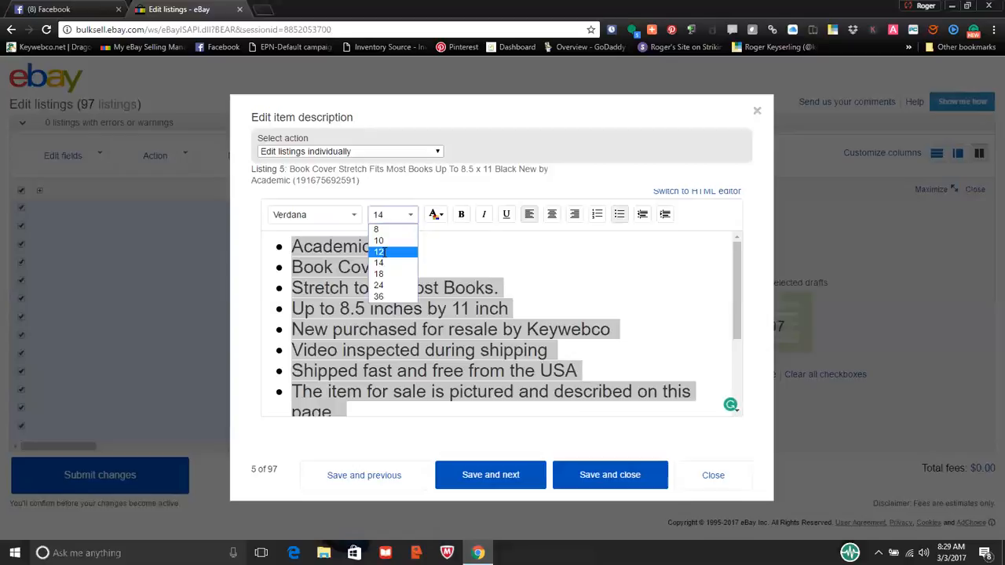
left_click(382, 253)
left_click(437, 217)
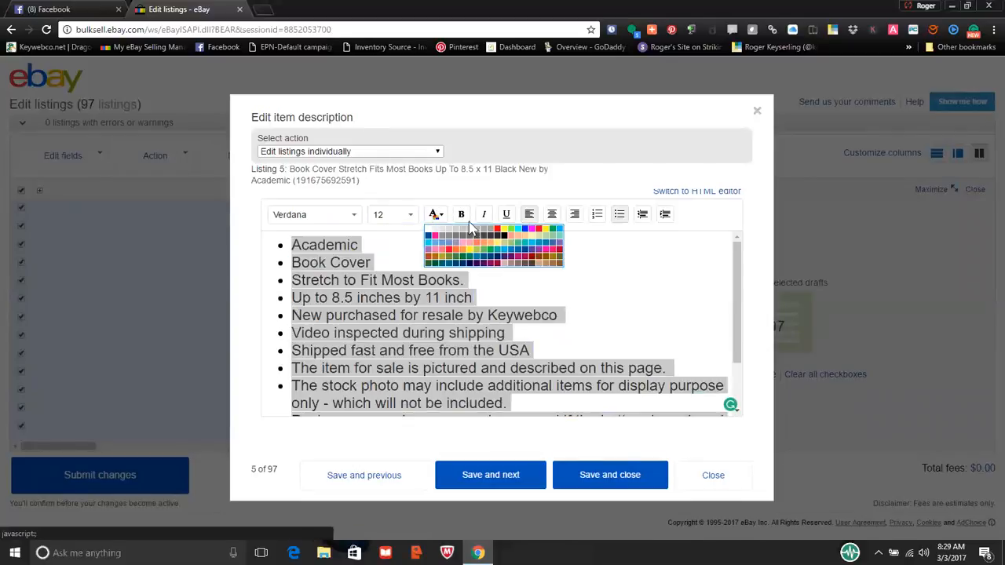
left_click(503, 235)
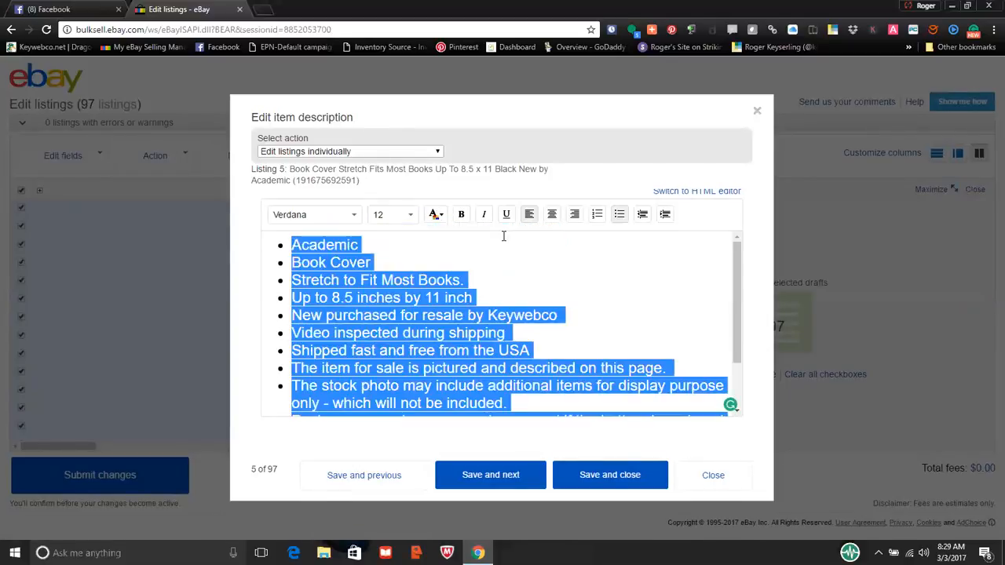
left_click(637, 252)
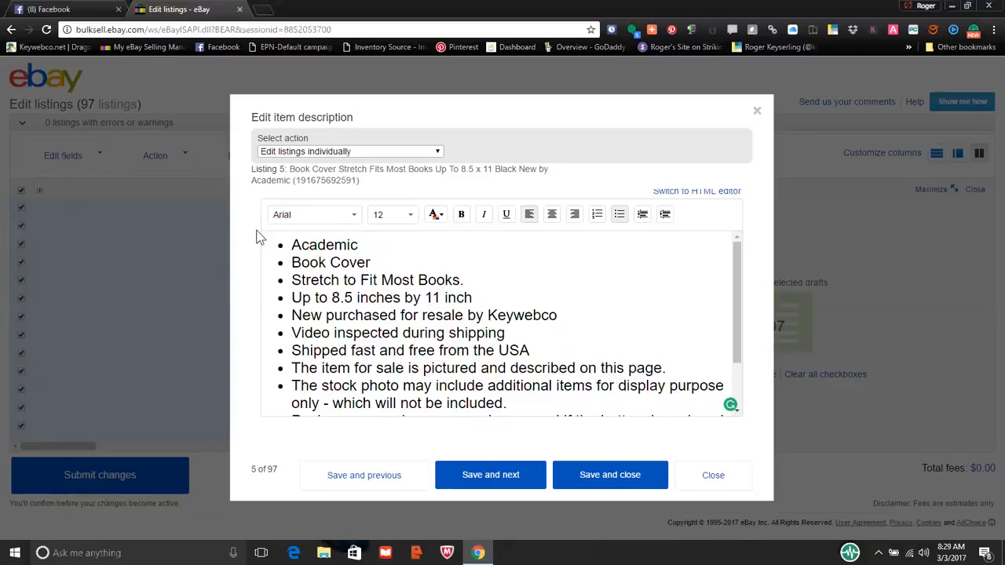
- Select the fifth listing's whole bulleted description and remove its bullets, leaving plain lines of text
left_click_drag(291, 245, 676, 433)
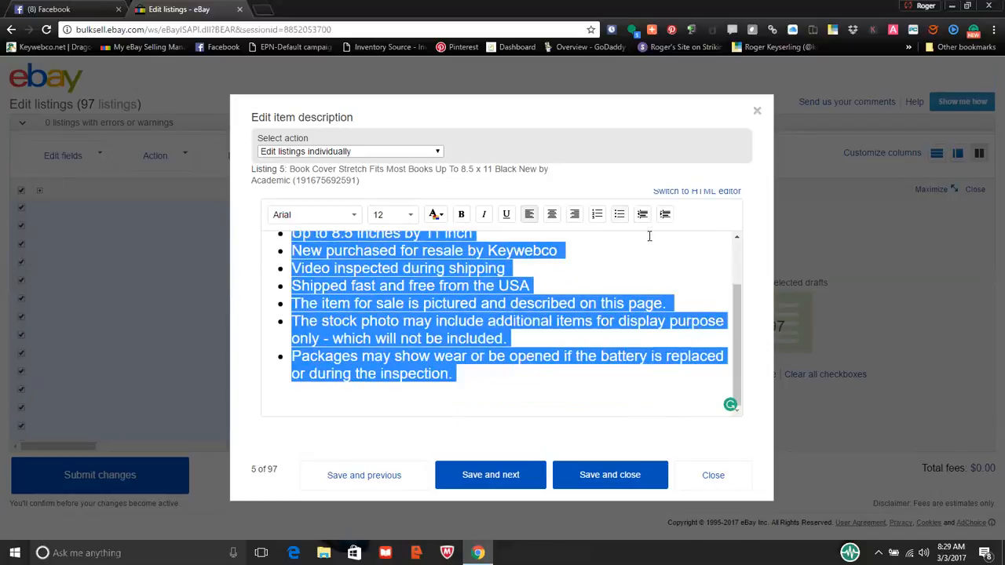
left_click(620, 222)
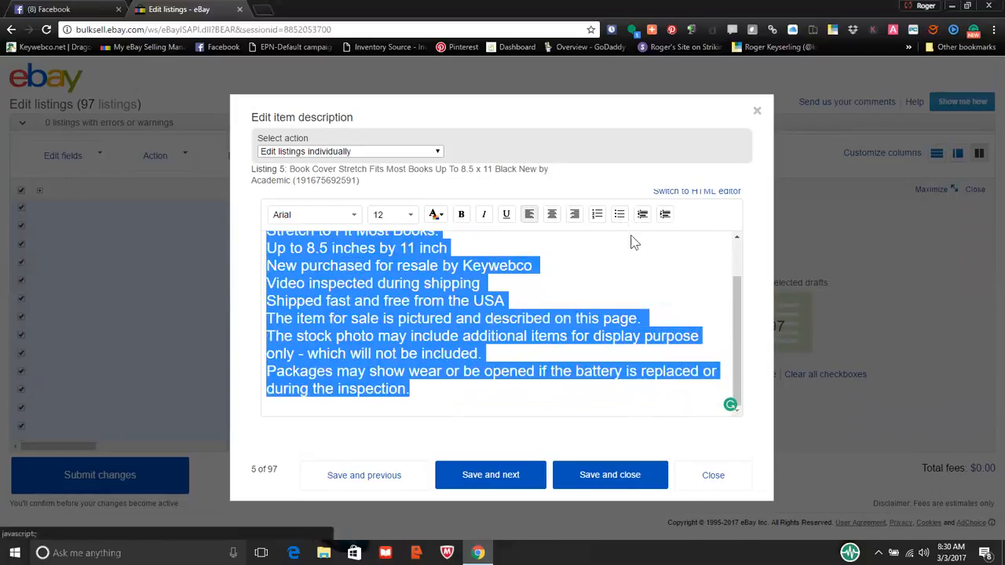
left_click(645, 254)
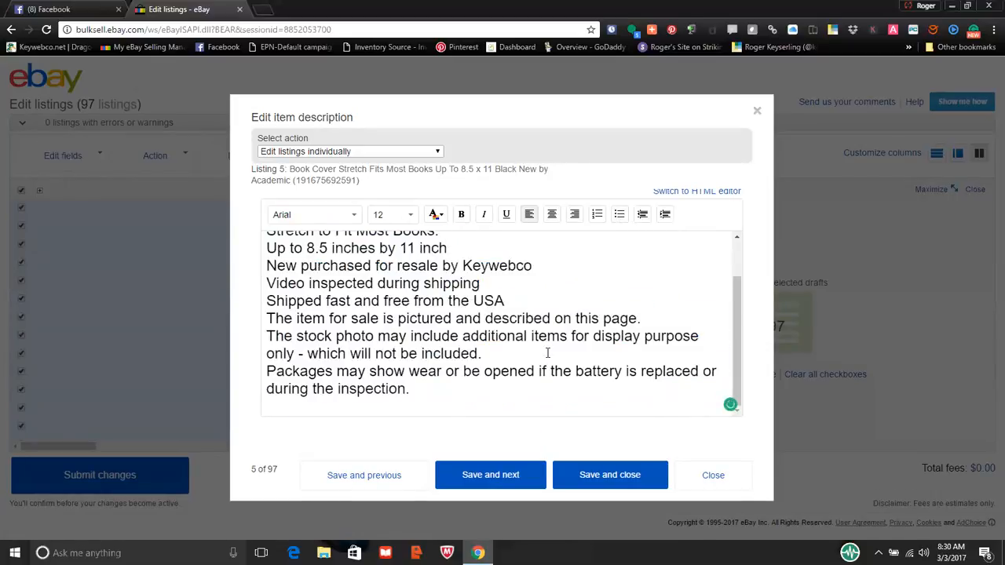
- Save the fifth listing's description and go to the sixth, then capitalize its first word to read "Stretch"
left_click(473, 480)
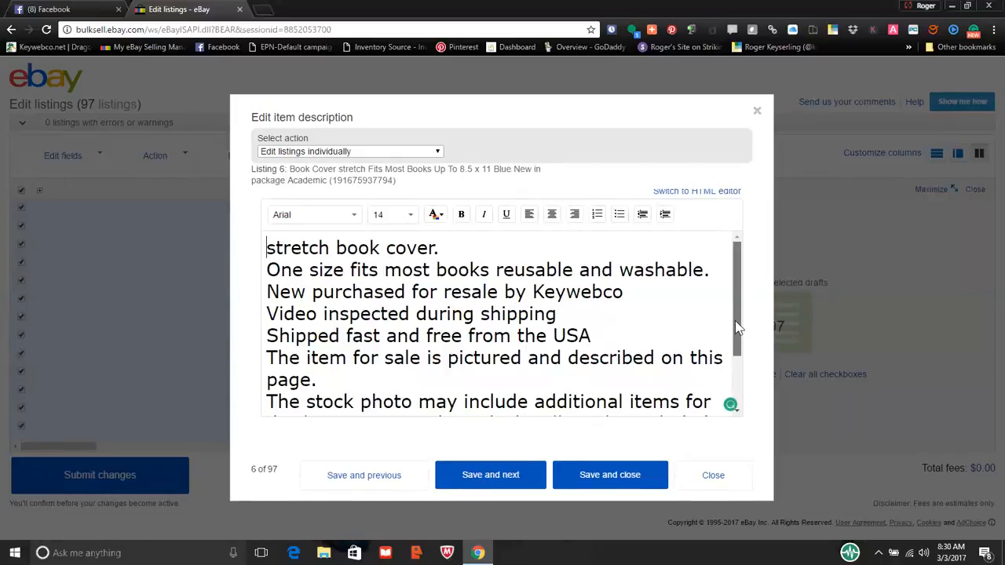
left_click_drag(737, 352, 738, 430)
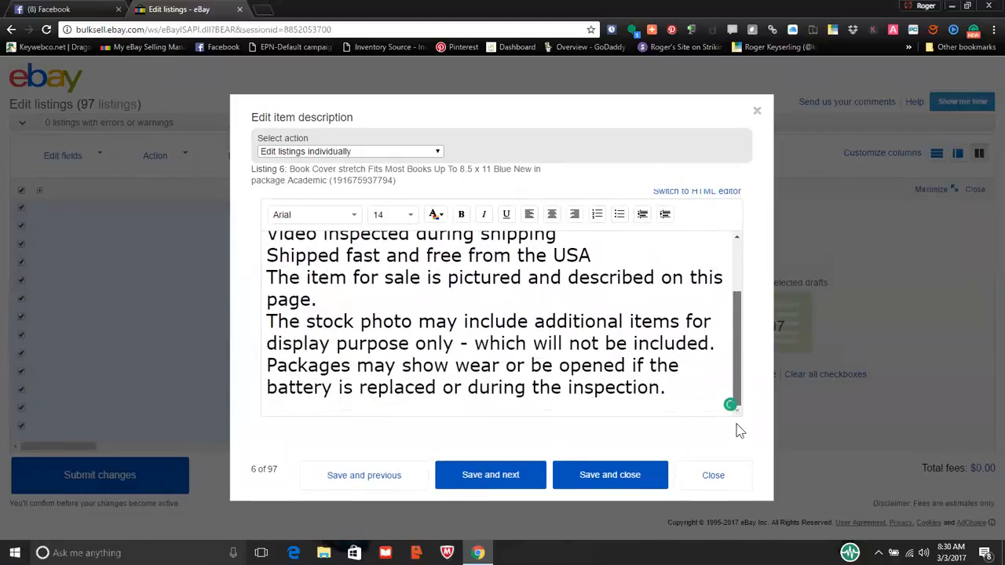
scroll(735, 327, "up", 1)
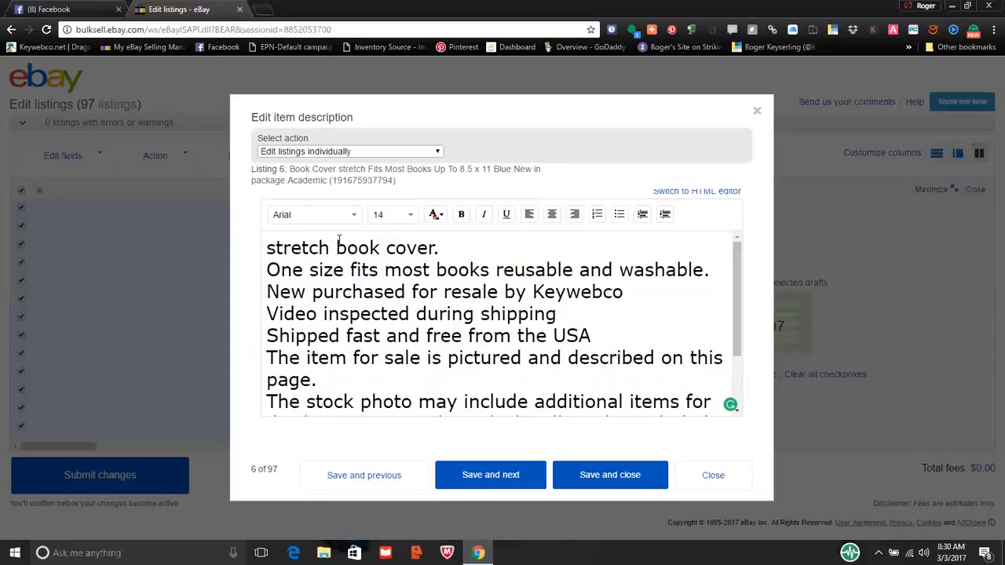
left_click(274, 249)
key("BackSpace")
type("S")
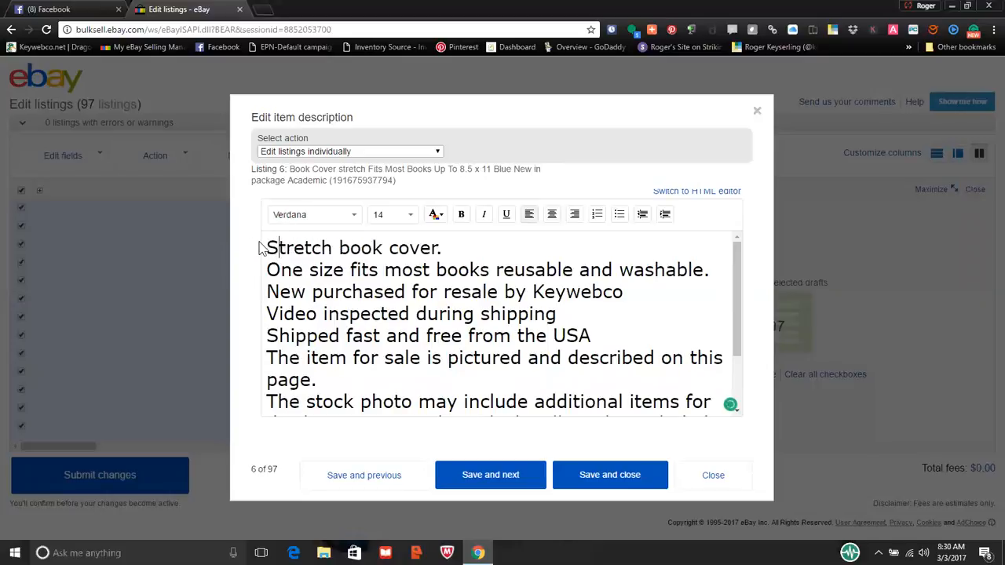
- Format all of the sixth listing's description text as a bulleted list in Verdana, size 12 and black
left_click_drag(262, 248, 722, 429)
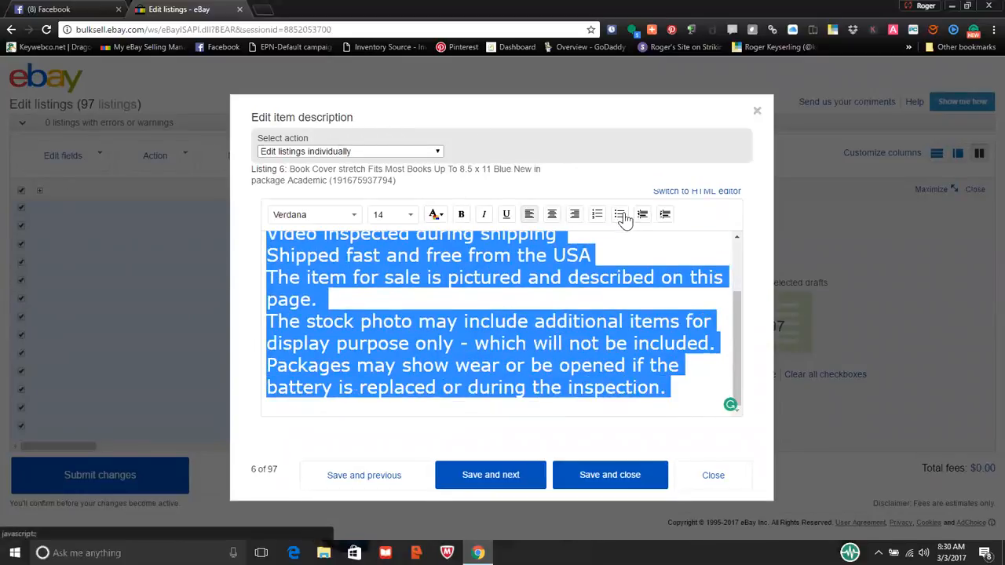
left_click(372, 209)
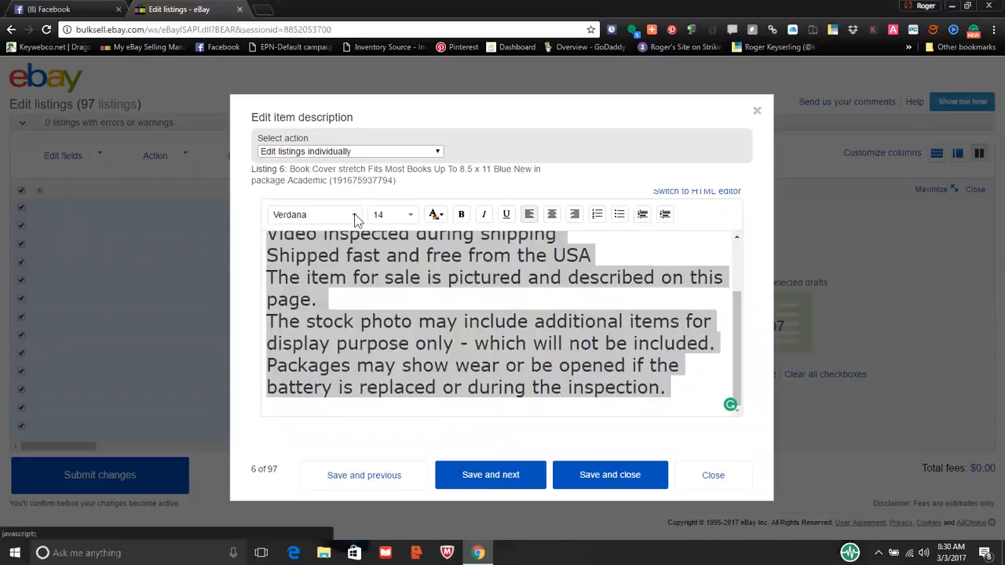
left_click(354, 215)
left_click(314, 342)
left_click(393, 214)
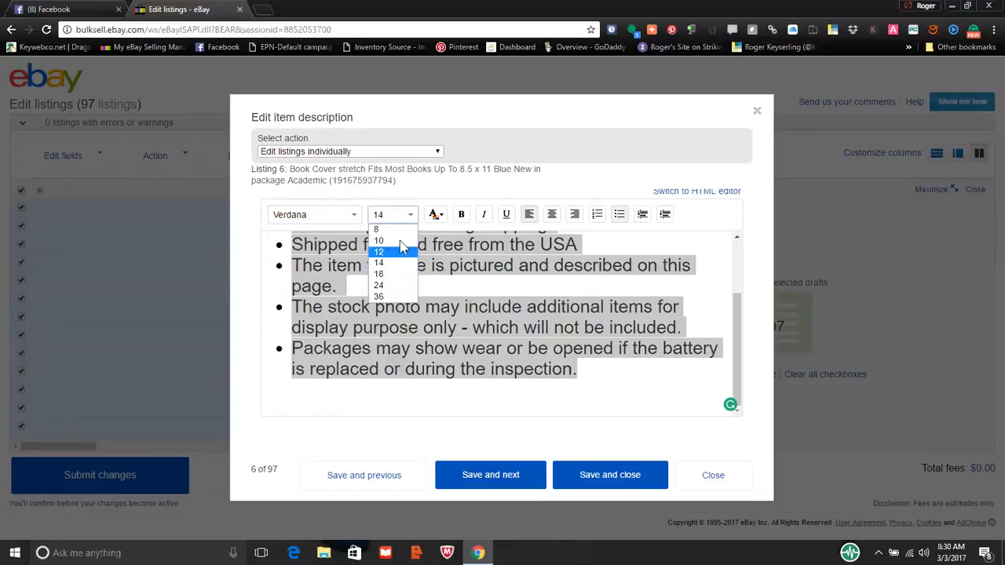
left_click(397, 249)
left_click(436, 216)
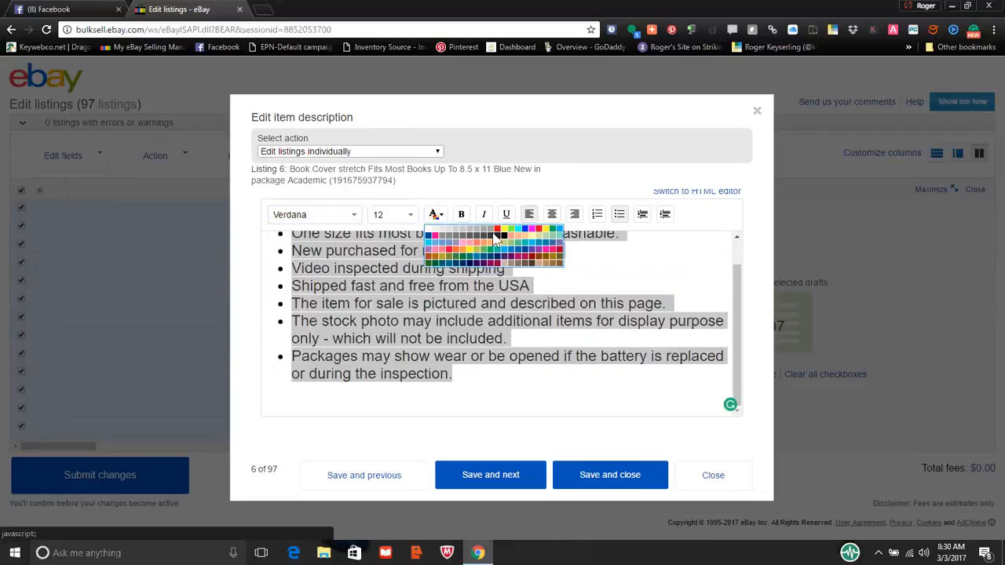
left_click(503, 234)
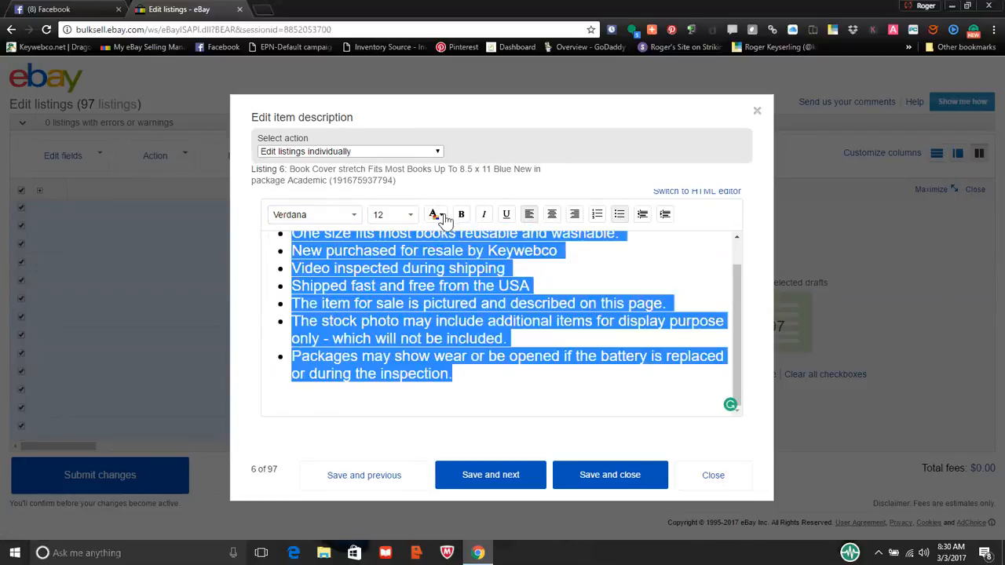
- Remove the bullets from the sixth listing's description, then save it and go to the seventh listing
left_click(620, 220)
left_click(680, 272)
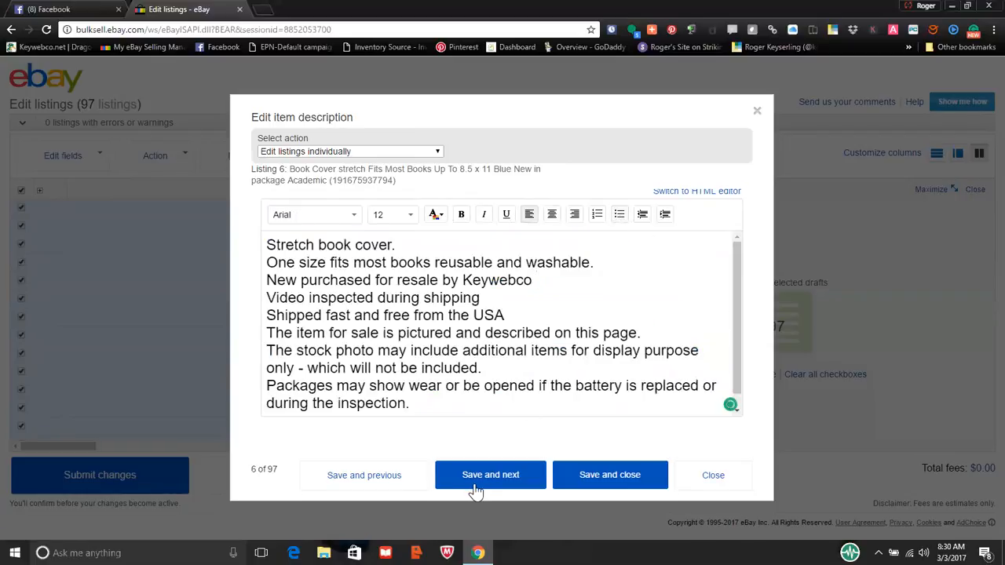
left_click(473, 481)
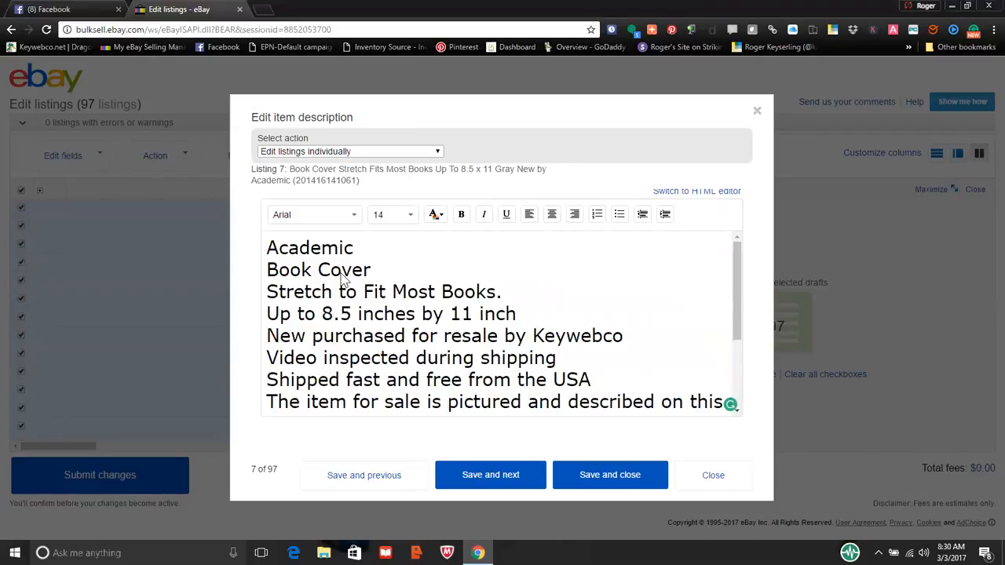
- Set all of the seventh listing's description text to size 12 and black
key("ctrl+a")
left_click(401, 218)
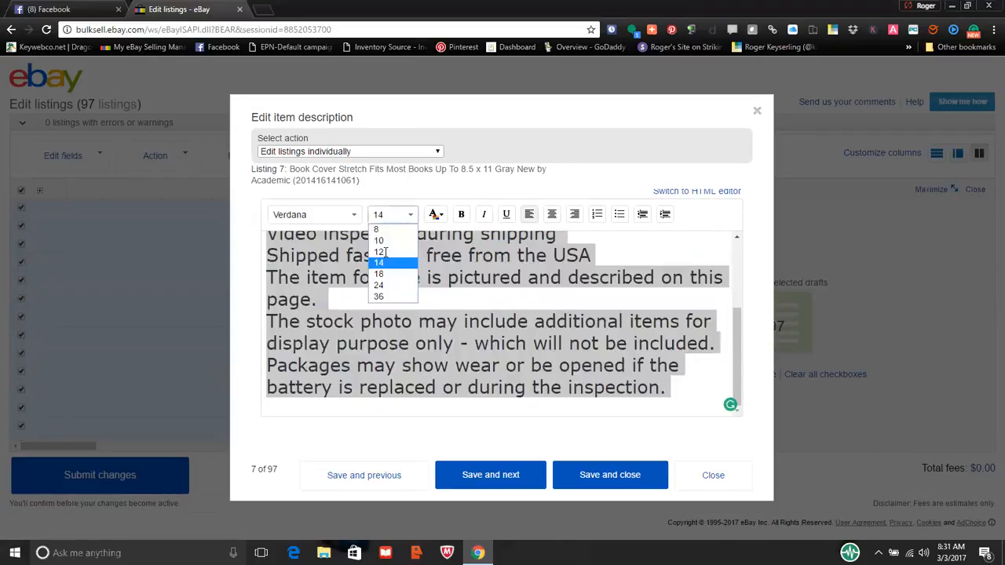
left_click(385, 251)
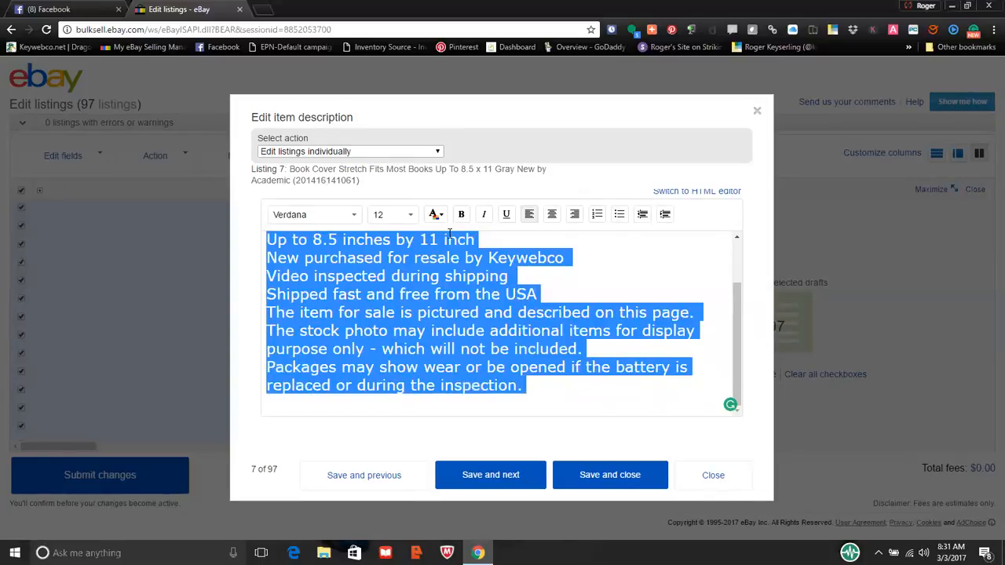
left_click(437, 215)
left_click(505, 235)
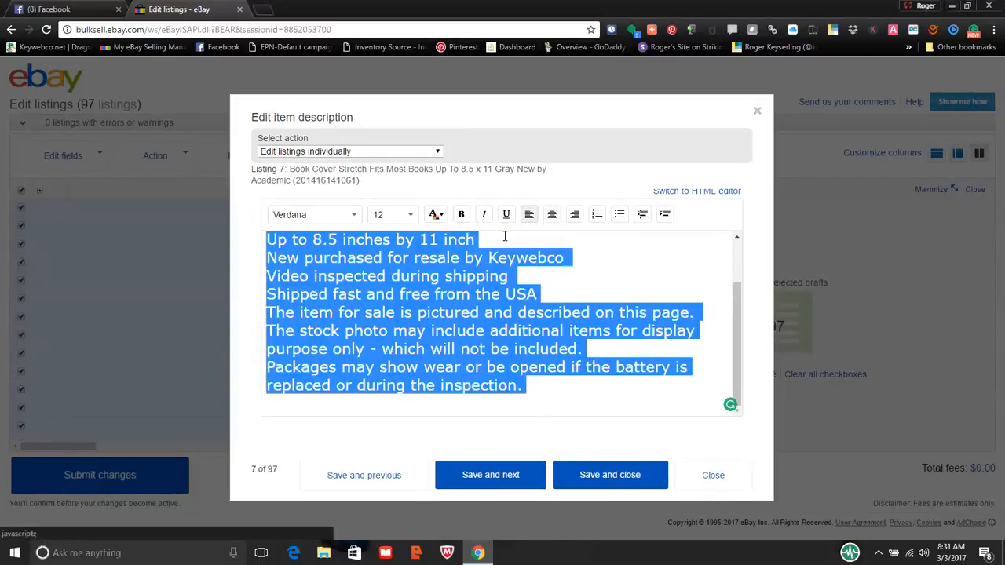
- Apply bullets to the seventh listing's description and remove them again, then save it and go to the eighth listing
left_click(620, 217)
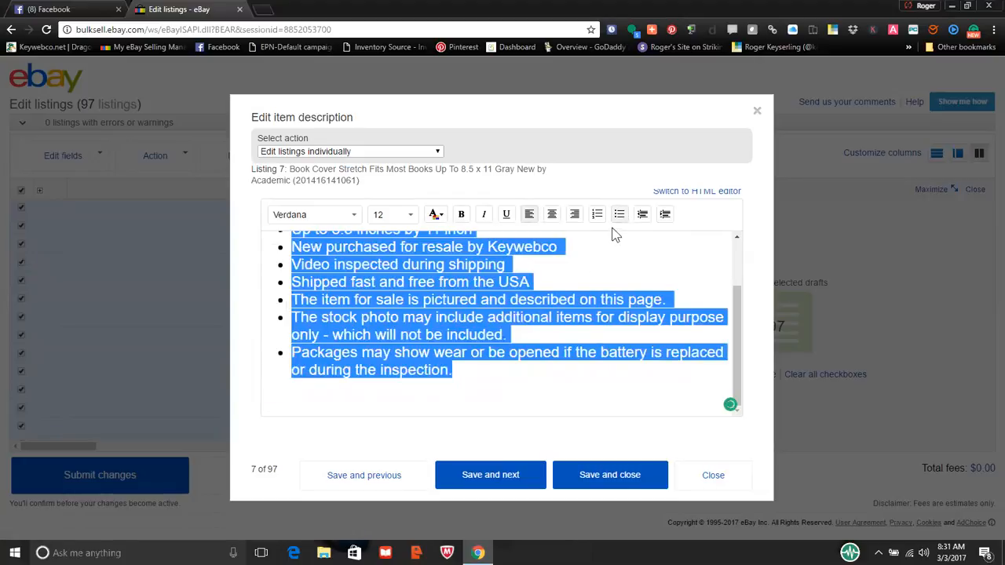
left_click(620, 219)
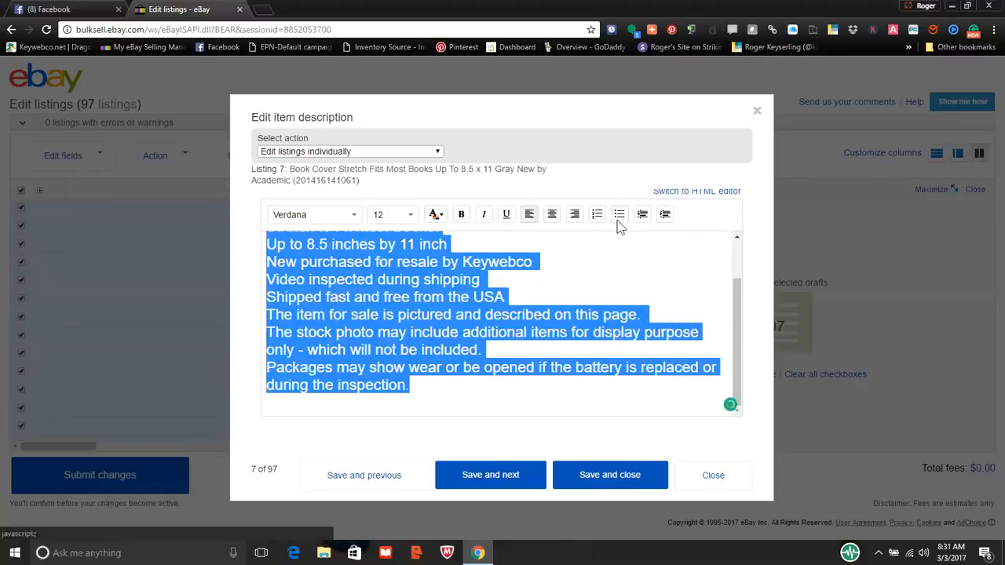
left_click(619, 246)
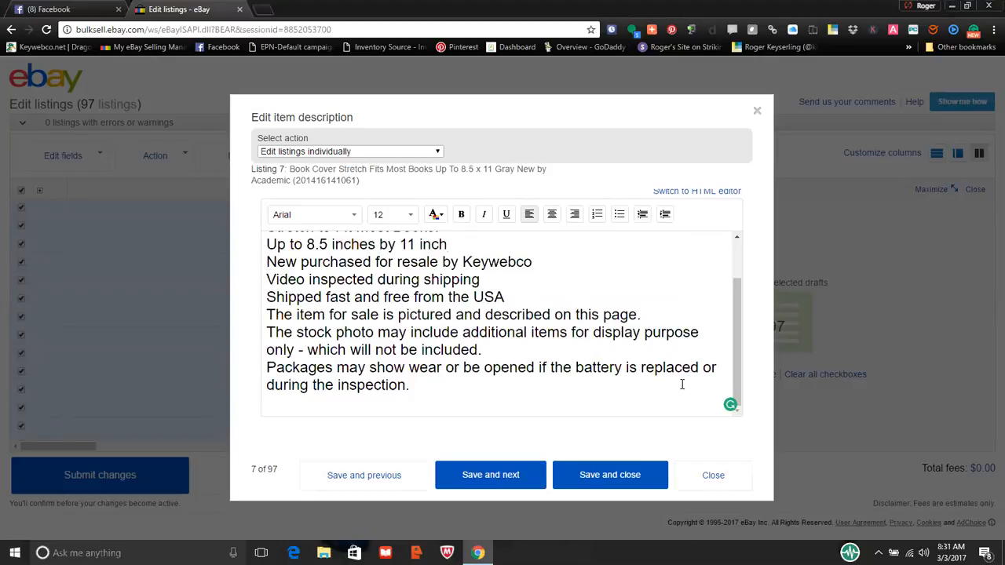
left_click(496, 481)
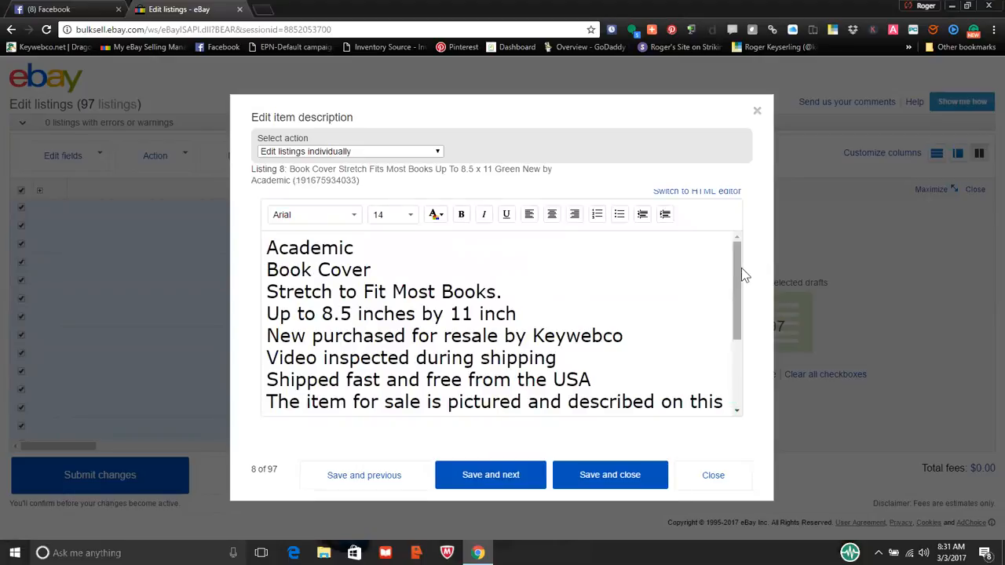
- Delete everything below "Up to 8.5 inches by 11 inch" in the eighth listing's description and paste the copied standard text there
scroll(732, 311, "down", 2)
left_click_drag(733, 340, 742, 244)
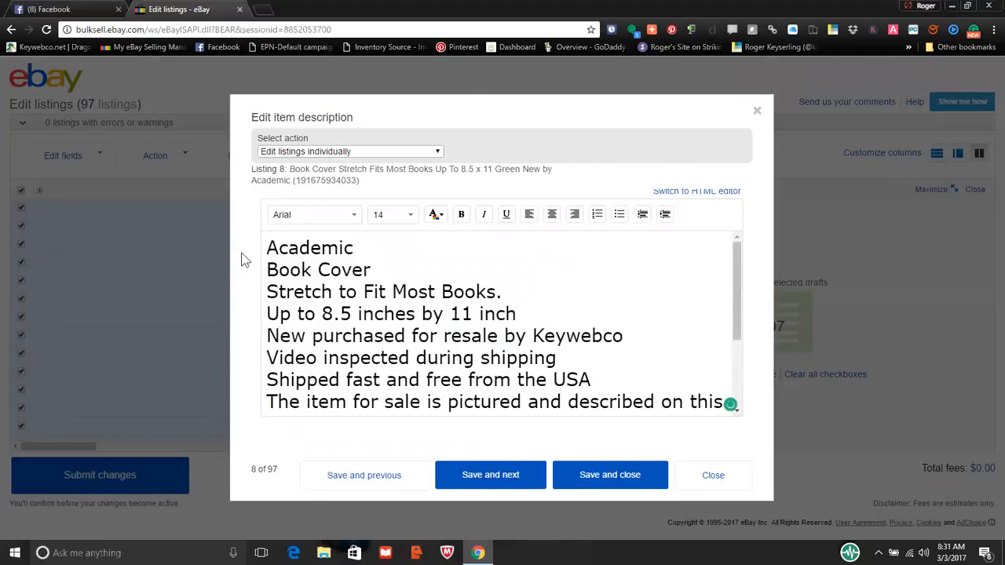
scroll(260, 249, "down", 1)
left_click_drag(266, 268, 267, 410)
key("BackSpace")
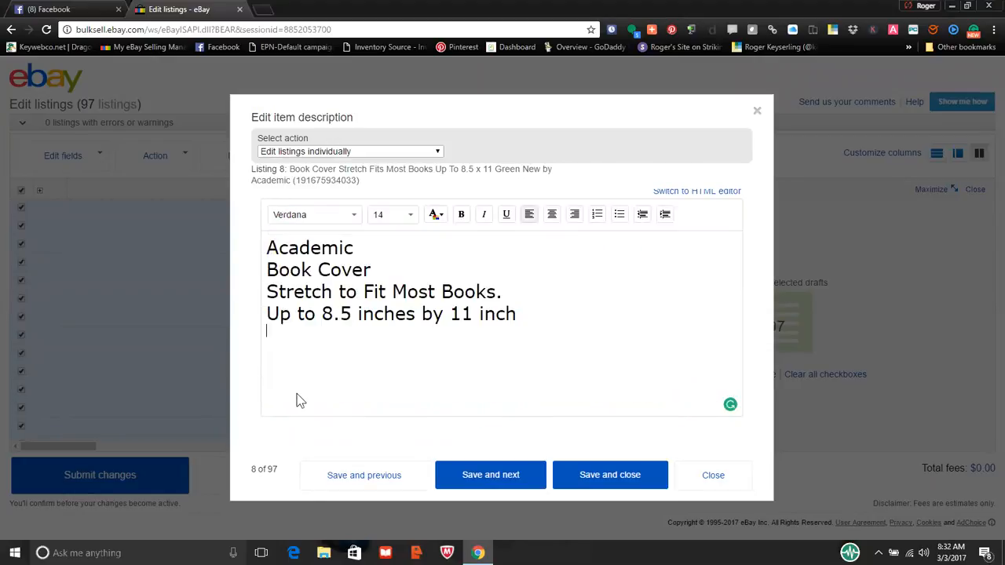
key("Menu")
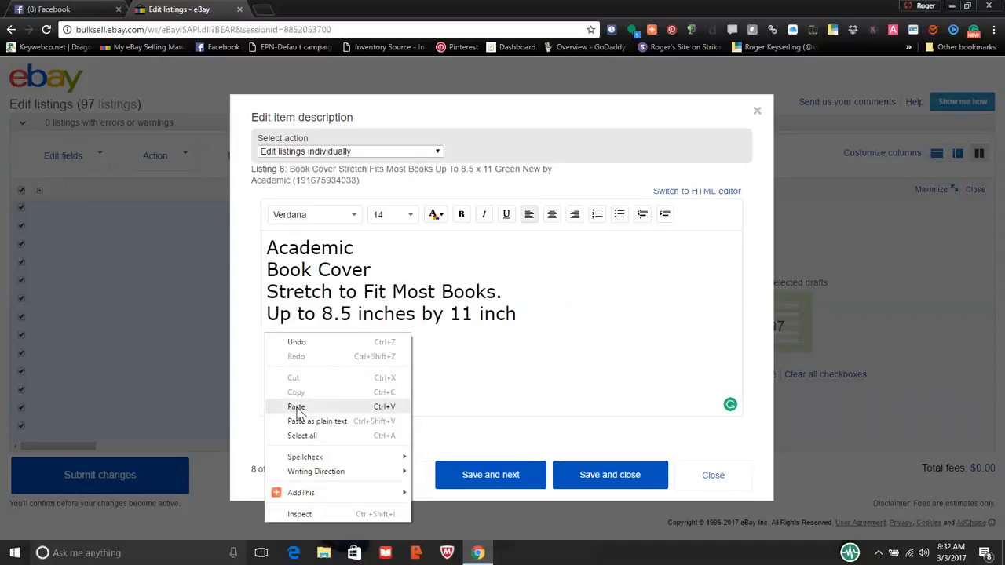
left_click(296, 407)
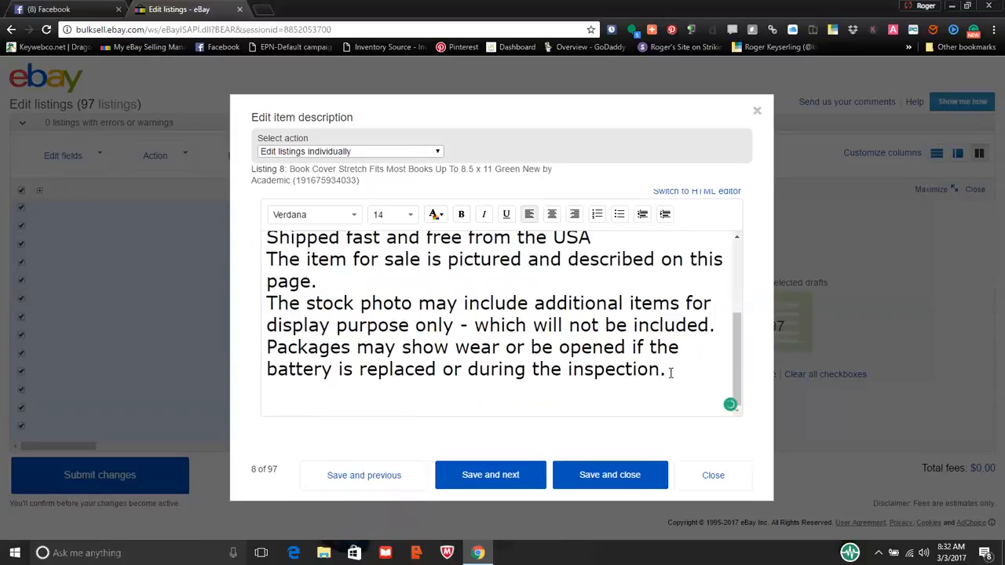
- Format the eighth listing's whole description as a bulleted list in Verdana, size 12
left_click_drag(667, 371, 247, 234)
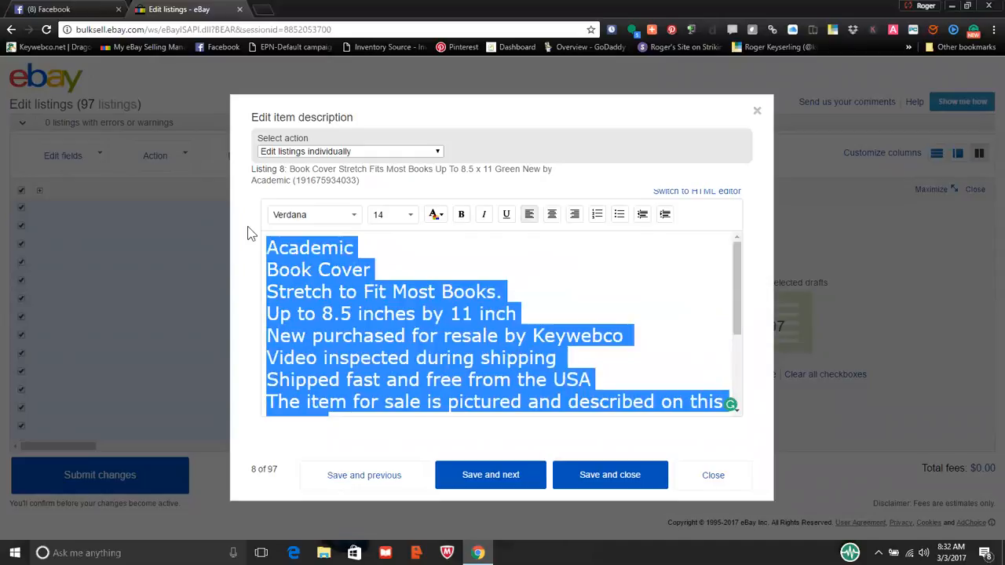
left_click(619, 215)
left_click(618, 215)
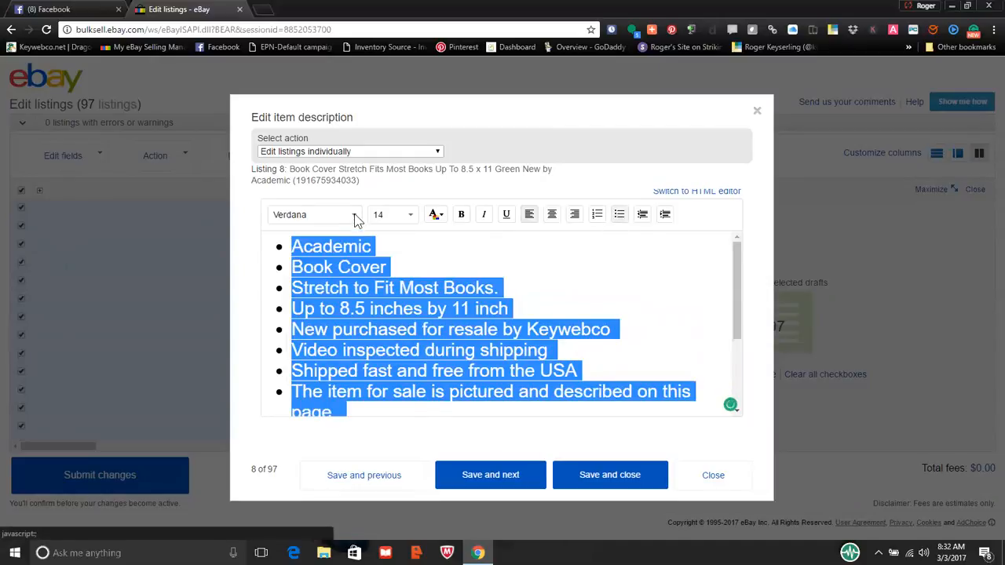
left_click(354, 214)
left_click(294, 340)
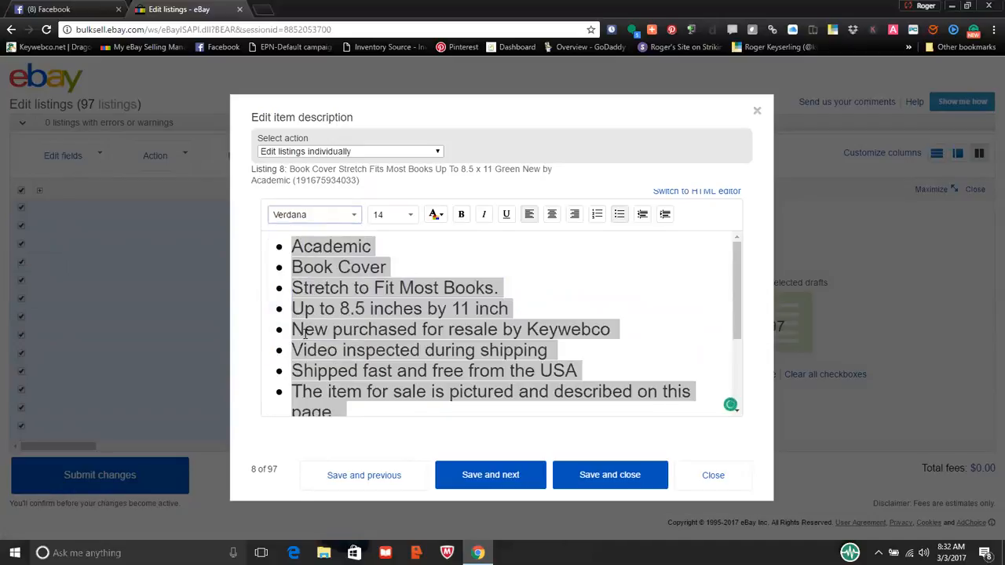
left_click(410, 214)
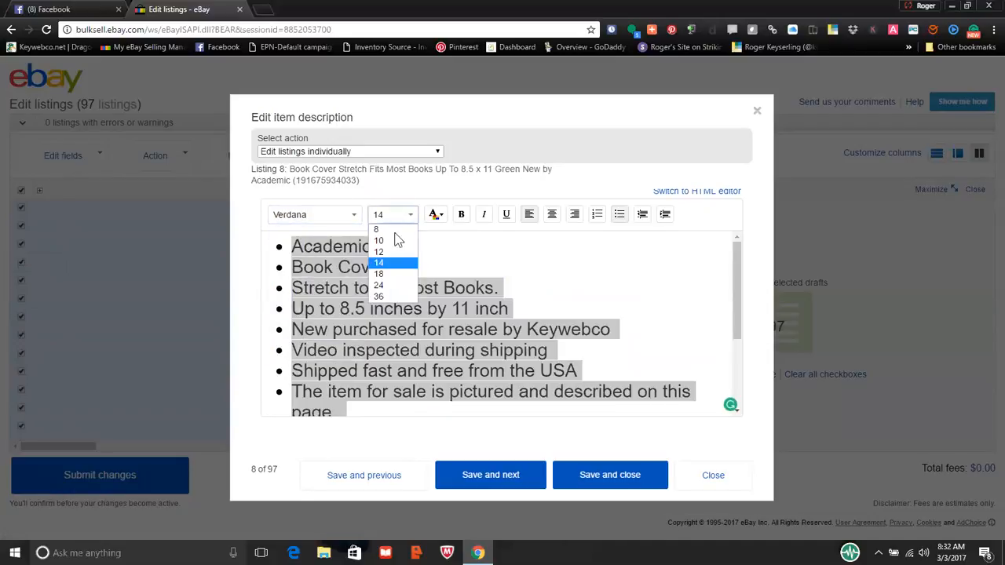
left_click(385, 251)
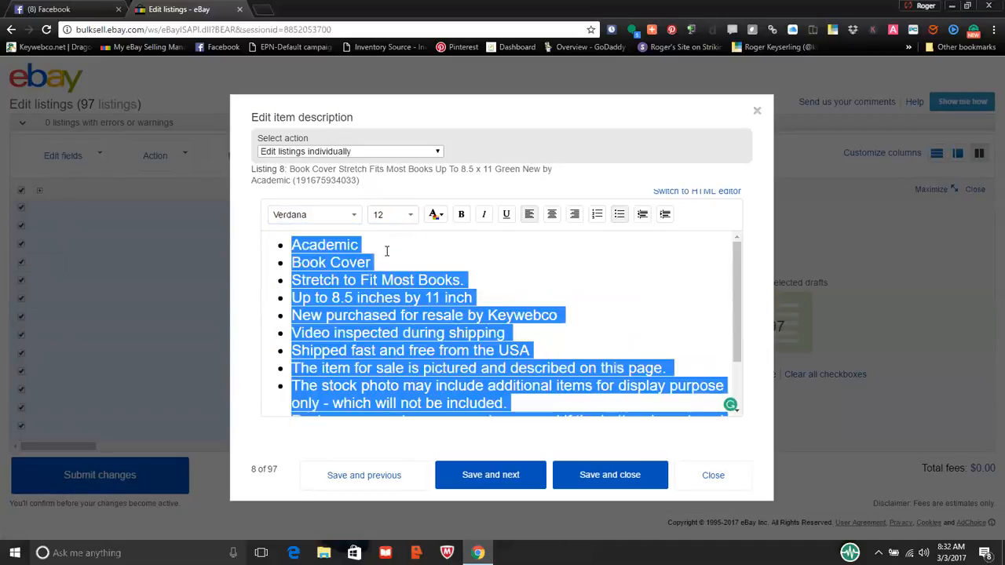
- Remove the bullets from the eighth listing's description, then save it and go to the ninth listing
left_click(619, 223)
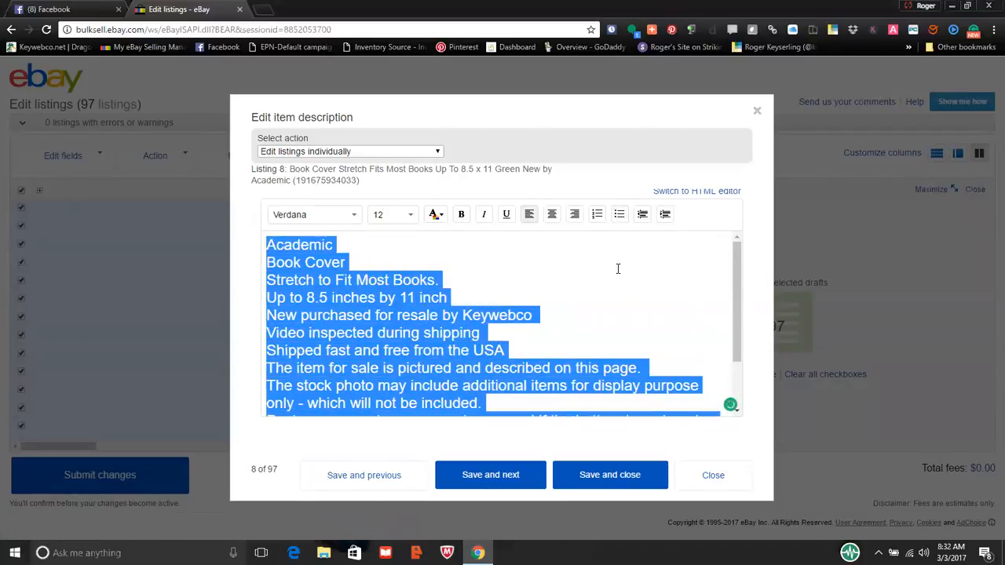
left_click(616, 265)
left_click(485, 482)
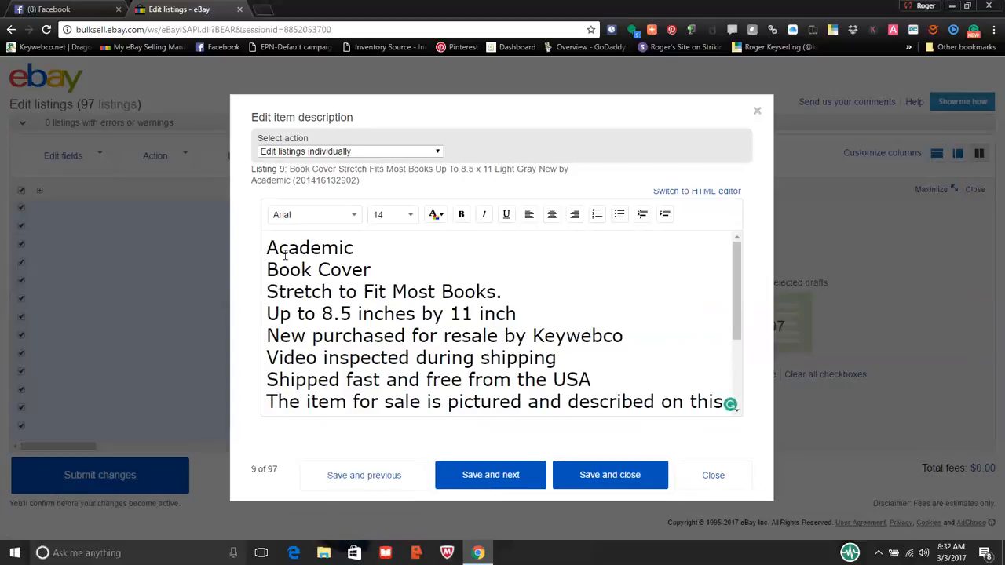
- Select all of the ninth listing's description text and set its font size to 12
left_click_drag(266, 246, 745, 417)
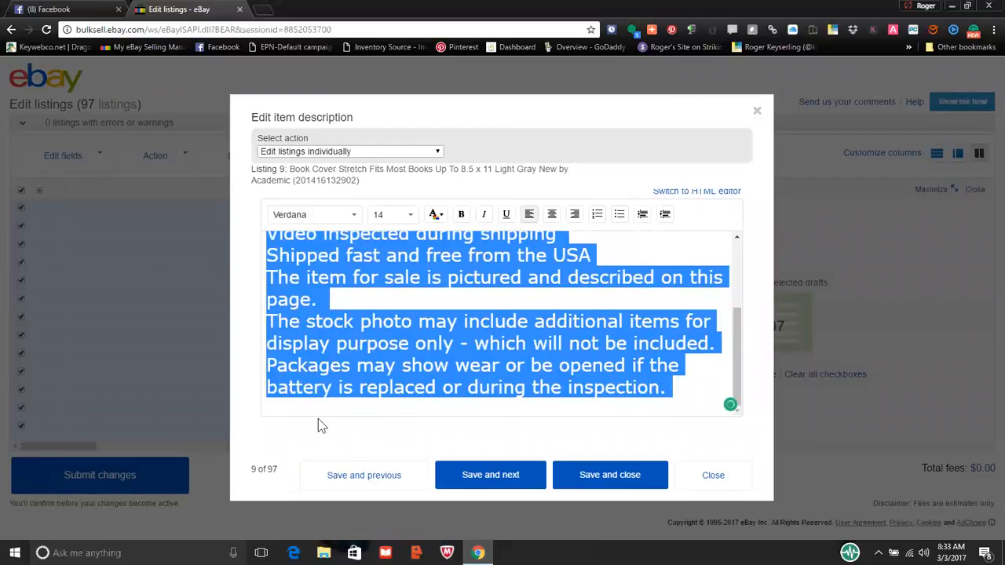
left_click(410, 215)
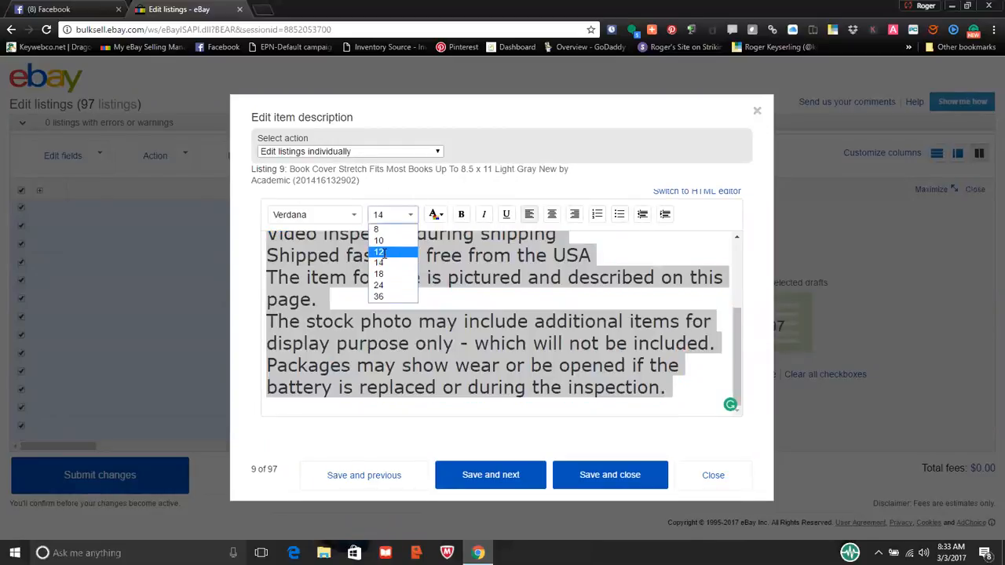
left_click(381, 241)
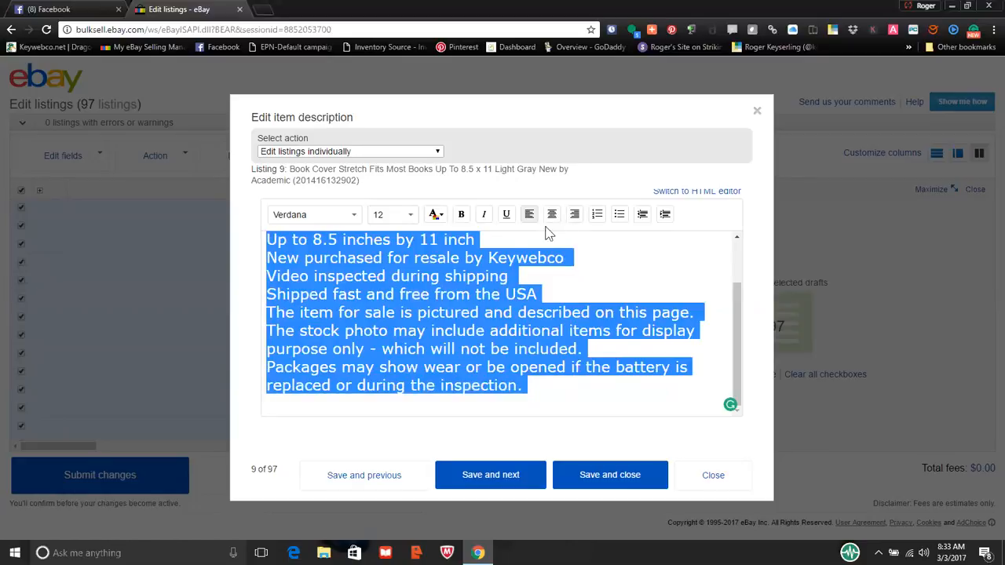
- Apply bullets to the ninth listing's description and remove them again, then save it and go to the tenth listing
left_click(619, 215)
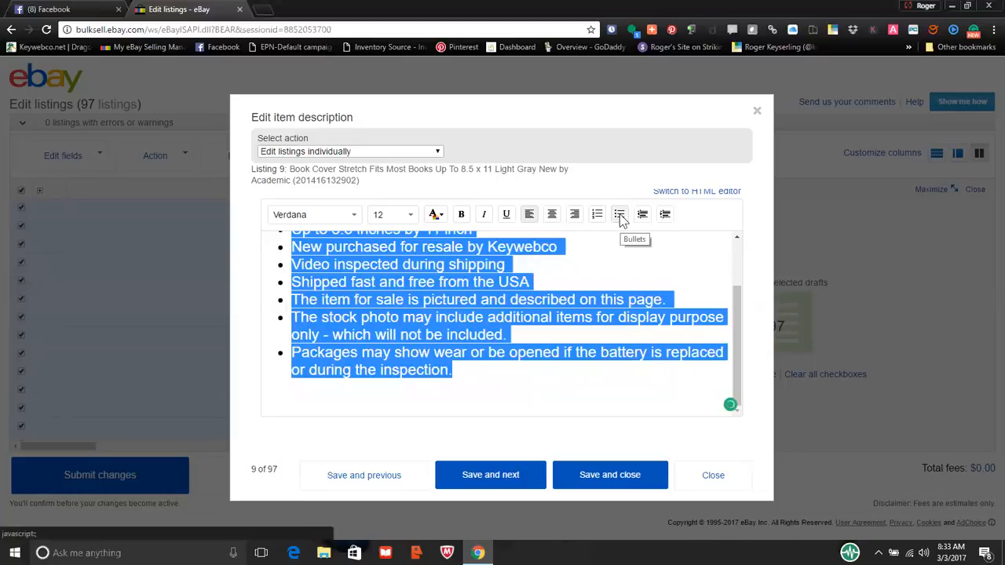
left_click(619, 216)
left_click(685, 270)
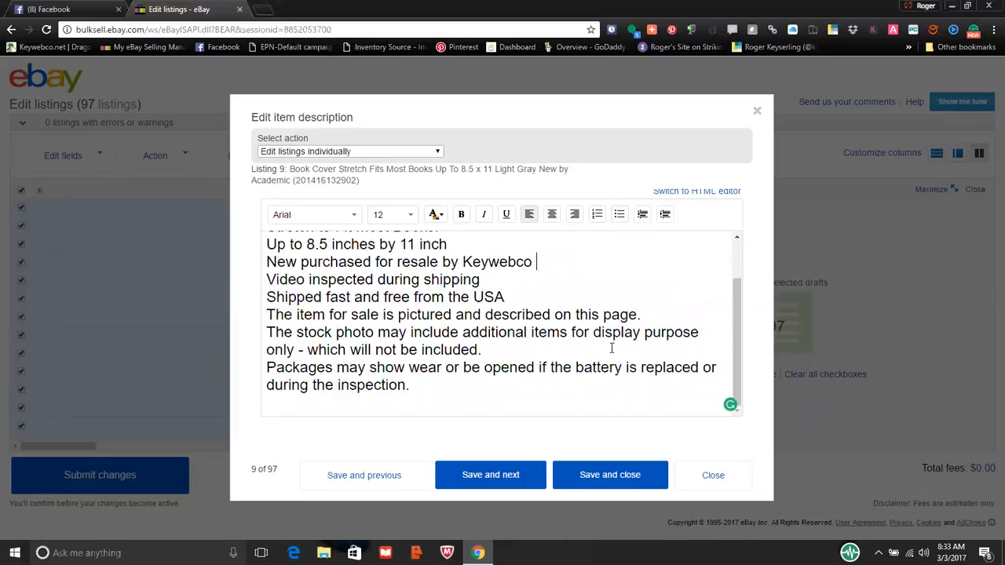
left_click(479, 475)
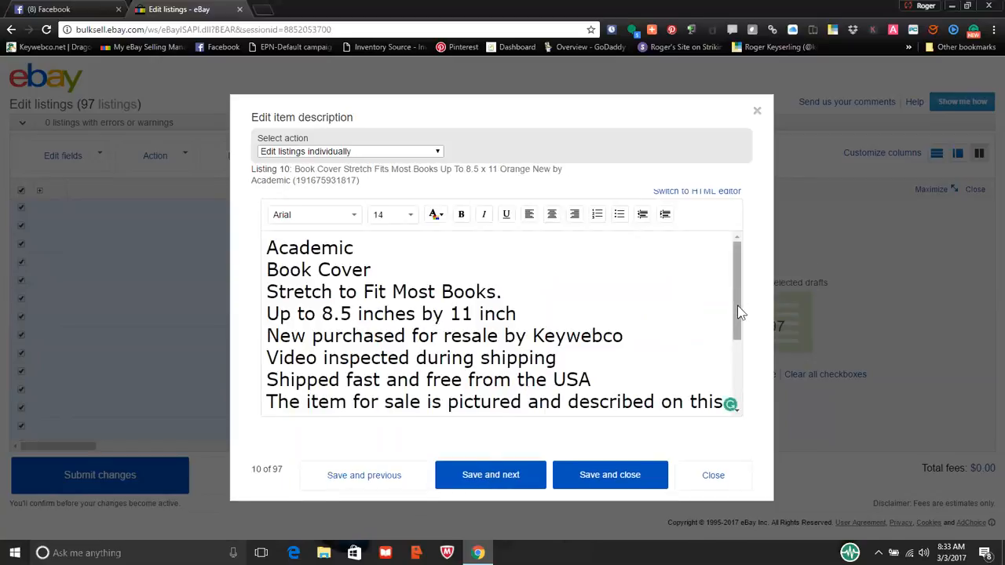
- Select the tenth listing's whole description and change its font size and font, then save it and go to the eleventh listing
left_click(736, 380)
left_click(737, 270)
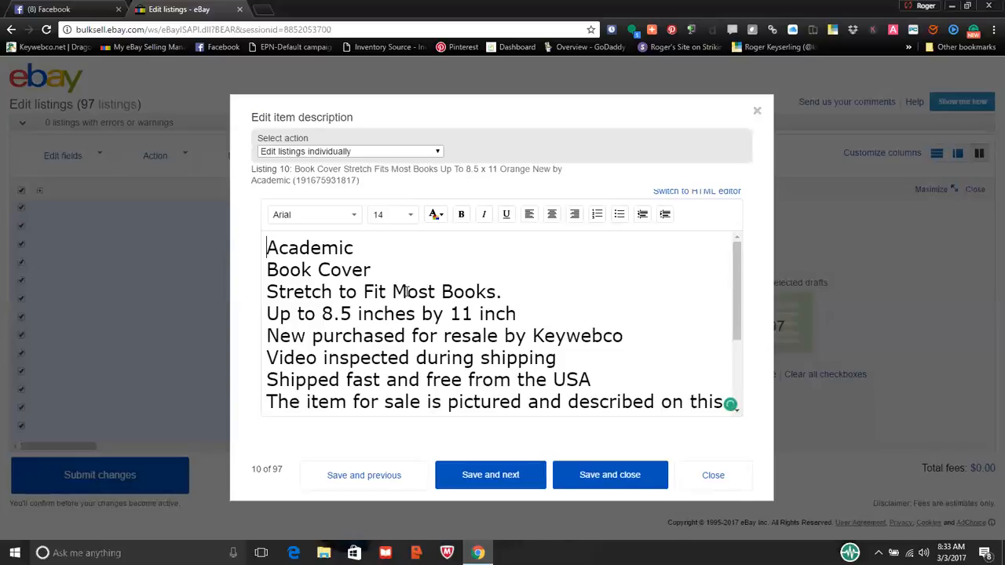
left_click_drag(268, 246, 722, 429)
left_click(392, 214)
left_click(381, 275)
left_click(314, 215)
left_click(279, 250)
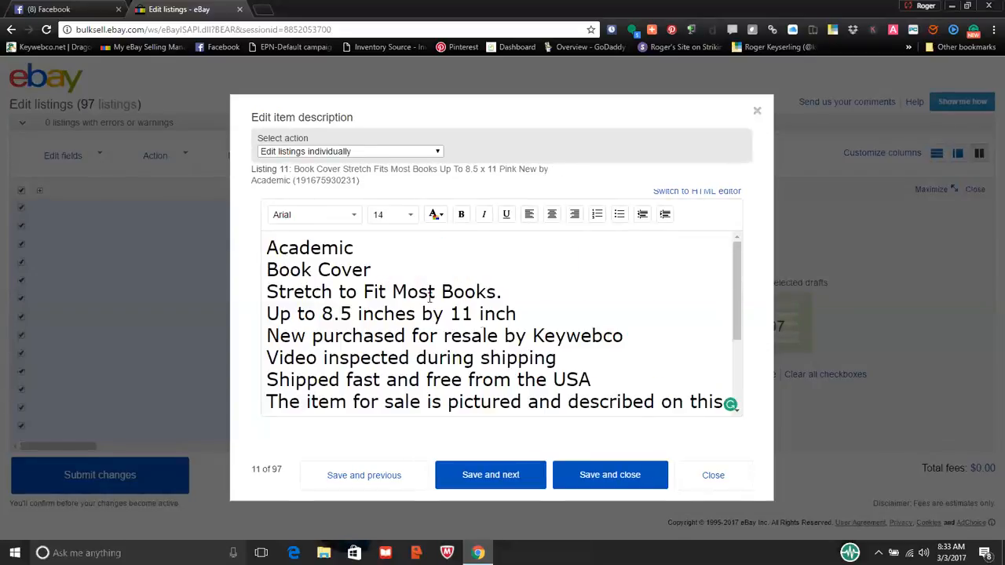
- Set the eleventh listing's whole description to size 12, toggle bullets on and off, then save it and go to the twelfth listing
left_click_drag(268, 246, 599, 402)
left_click_drag(688, 446, 697, 453)
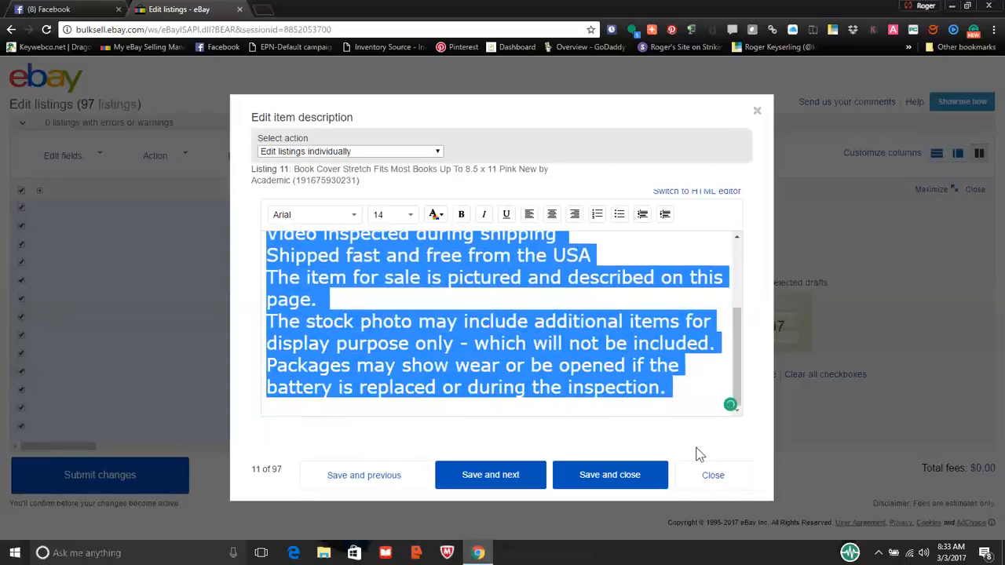
left_click(411, 221)
left_click(386, 250)
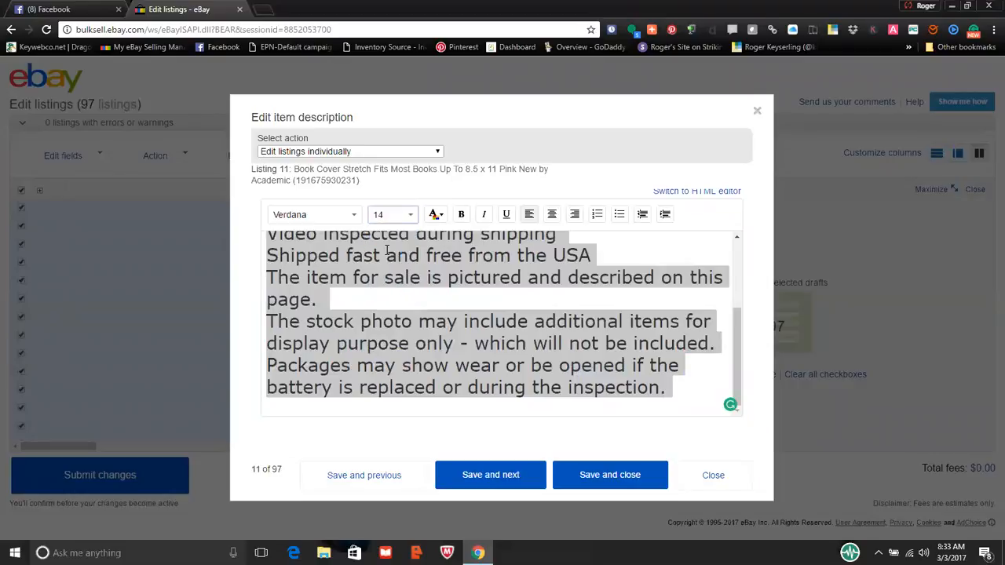
left_click(619, 221)
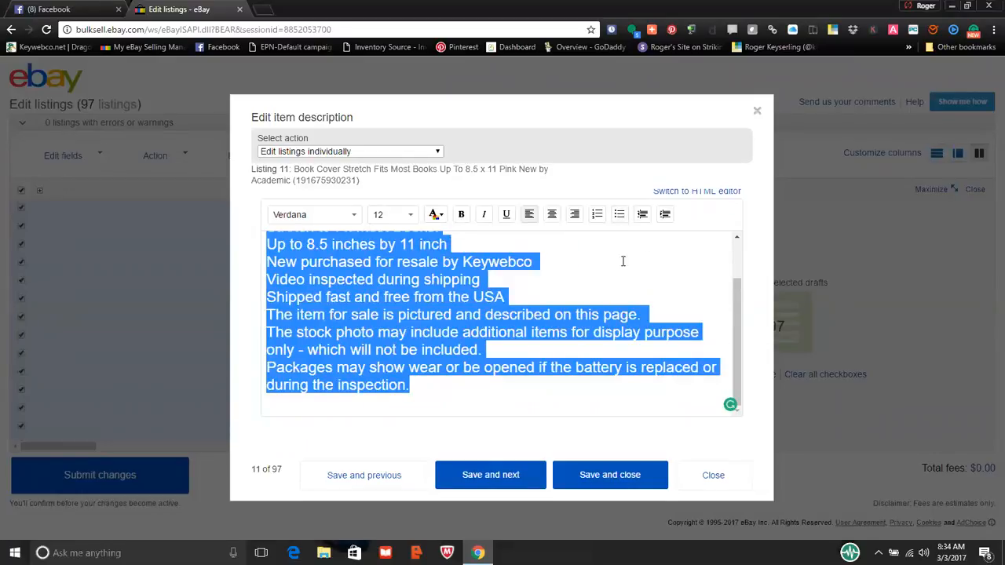
left_click(451, 479)
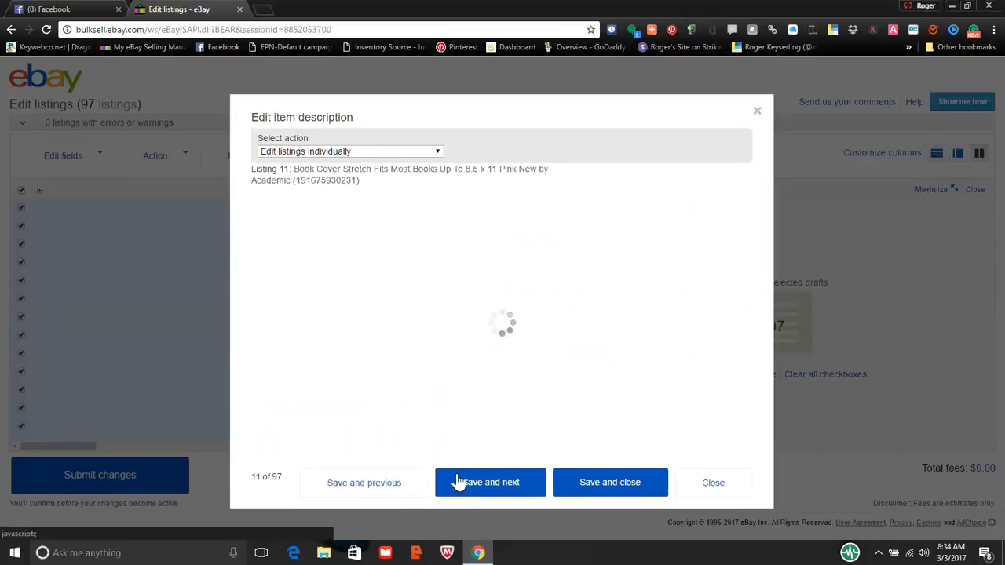
- Set the twelfth listing's whole description to font size 12, then save it and go to the thirteenth listing
left_click(265, 247)
left_click_drag(265, 247, 507, 322)
left_click_drag(624, 356, 752, 417)
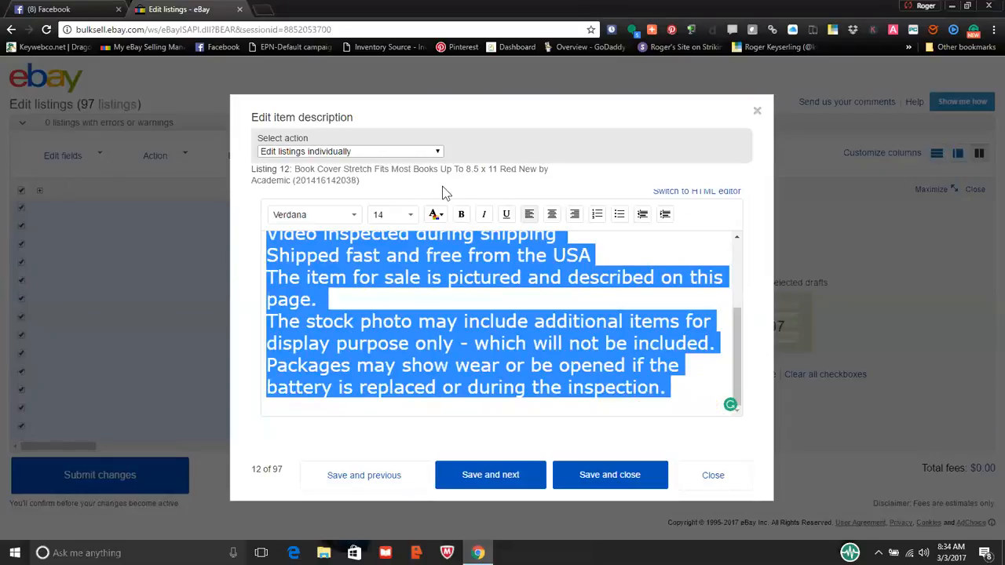
left_click(410, 215)
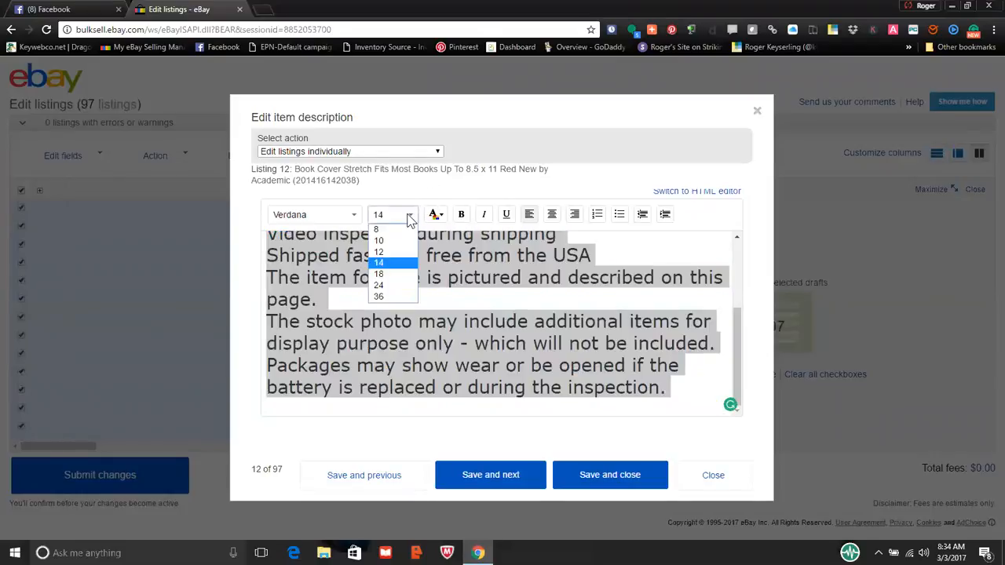
left_click(385, 252)
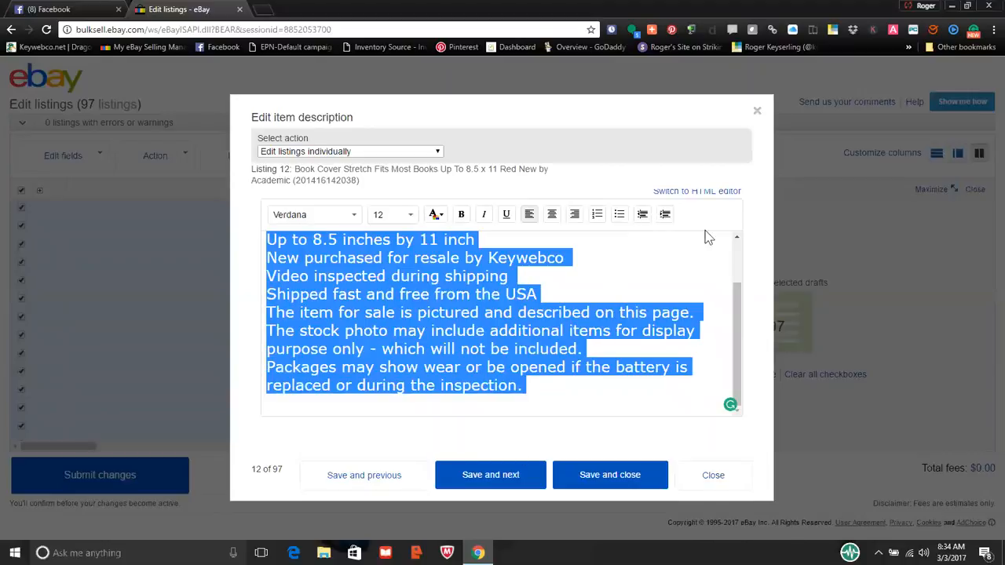
left_click(679, 262)
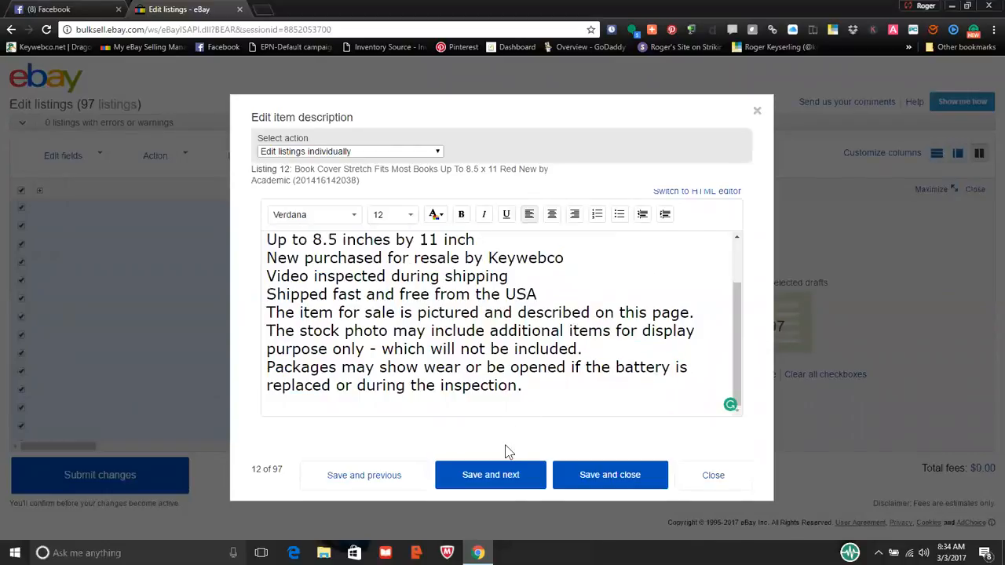
left_click(505, 482)
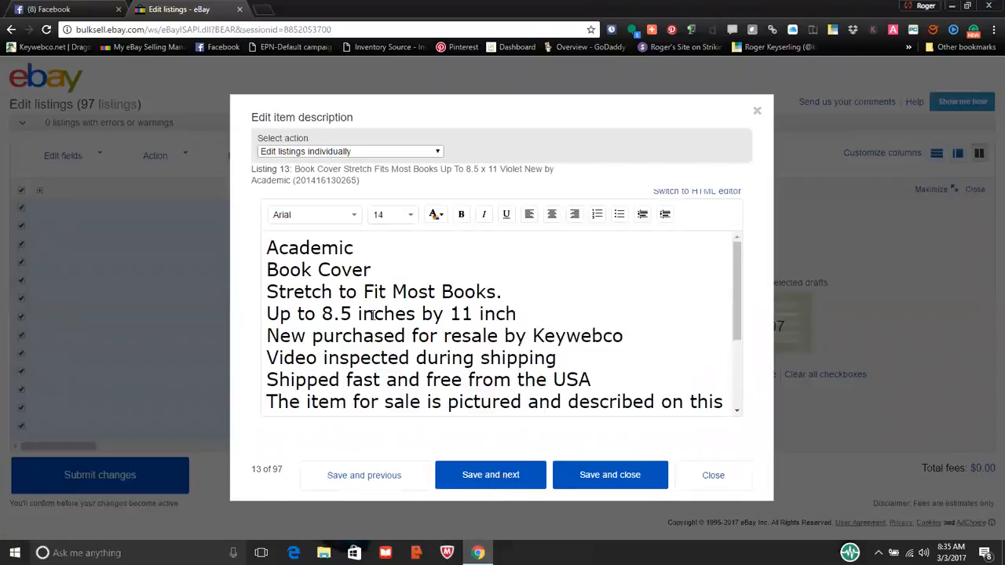
- Set the thirteenth listing's whole description to font size 12, then save it and go to the fourteenth listing
left_click_drag(268, 244, 730, 436)
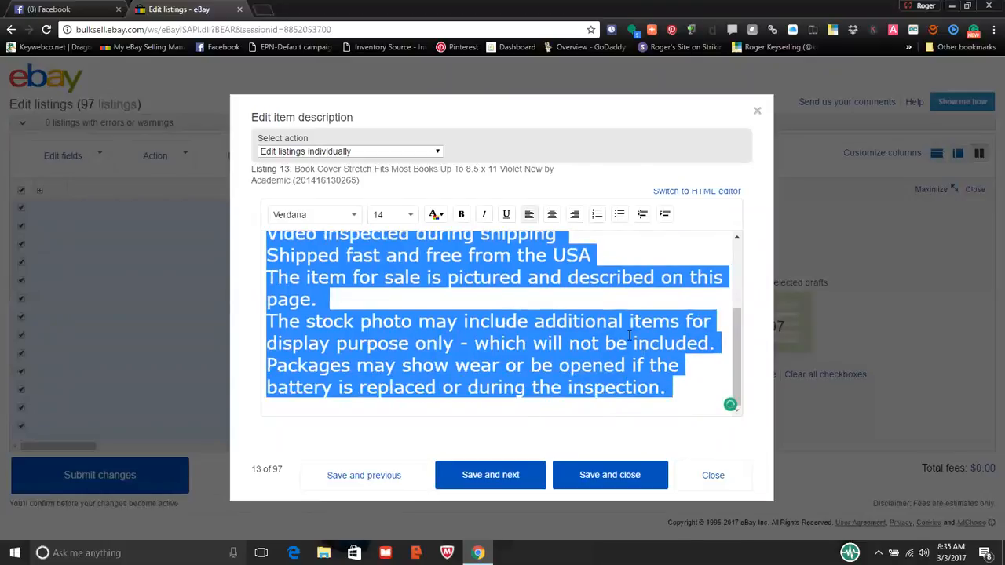
left_click(410, 216)
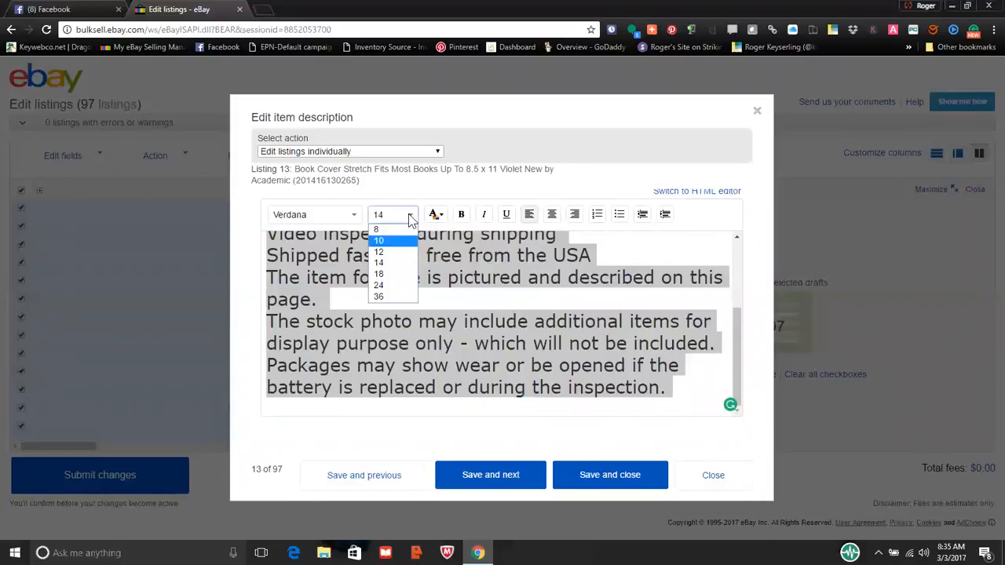
left_click(383, 251)
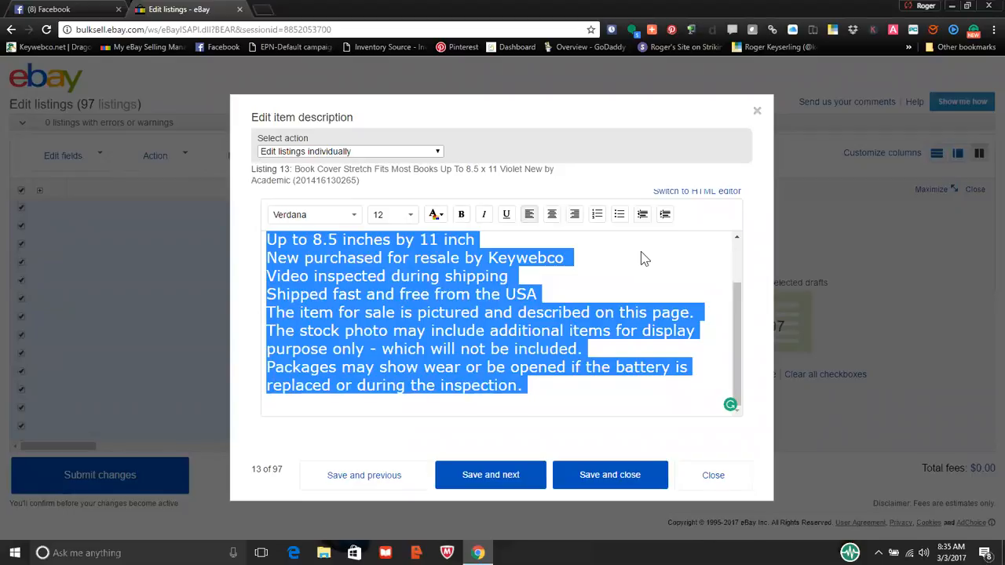
left_click(640, 256)
left_click(509, 475)
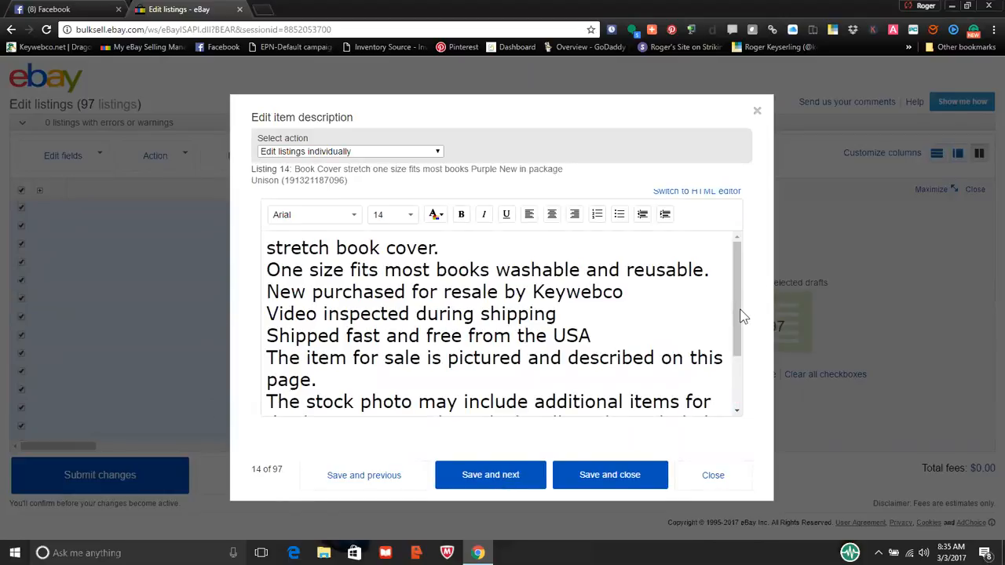
- Capitalize the first word of the fourteenth listing's description so it reads "Stretch book cover."
scroll(270, 248, "down", 1)
scroll(271, 248, "up", 1)
left_click(269, 248)
key("Delete")
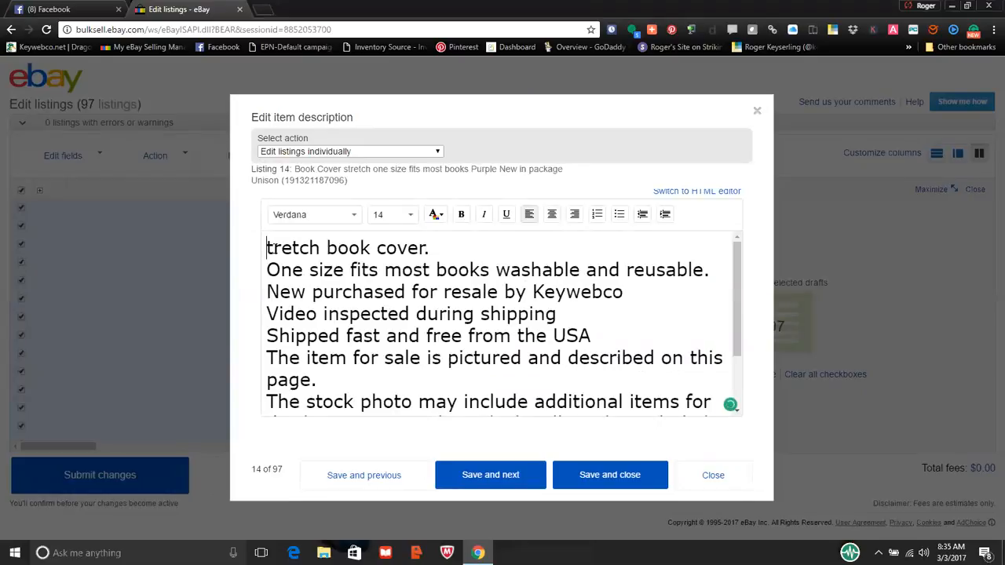
type("S")
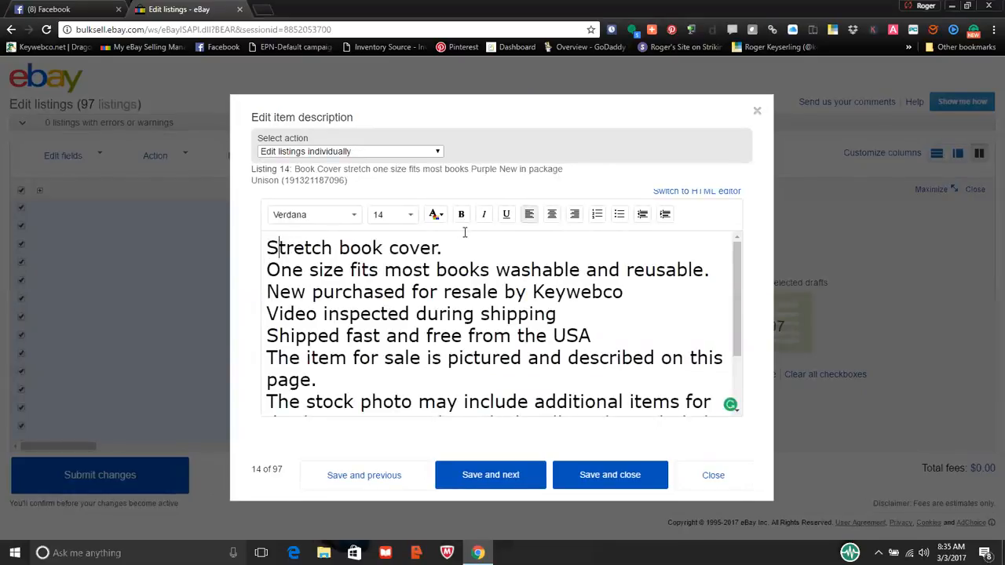
- Misspell "resale" as "resuale" in the fourteenth listing's description, then correct it with the spelling checker's suggestion "resale"
left_click(472, 292)
type("u")
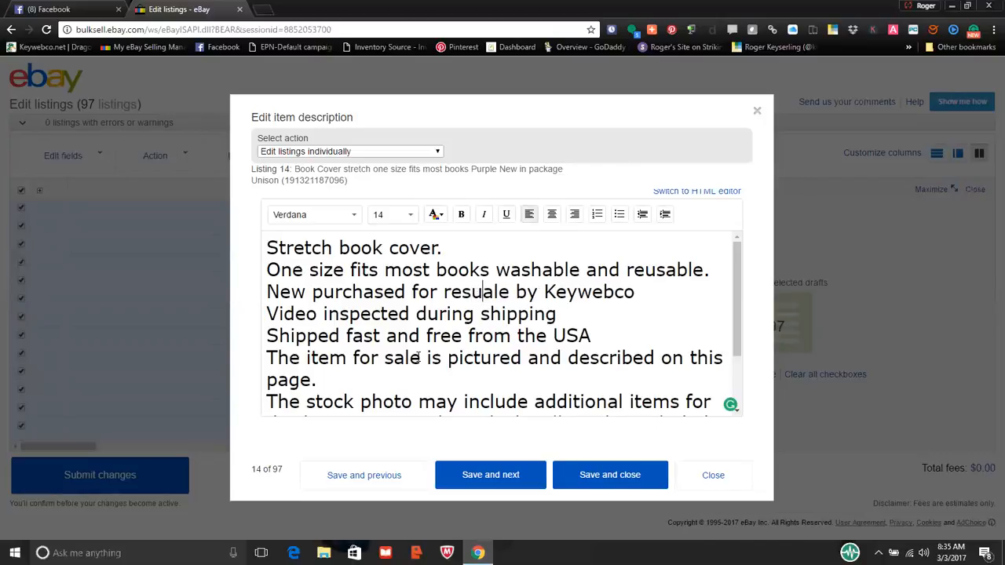
left_click(683, 308)
left_click(267, 245)
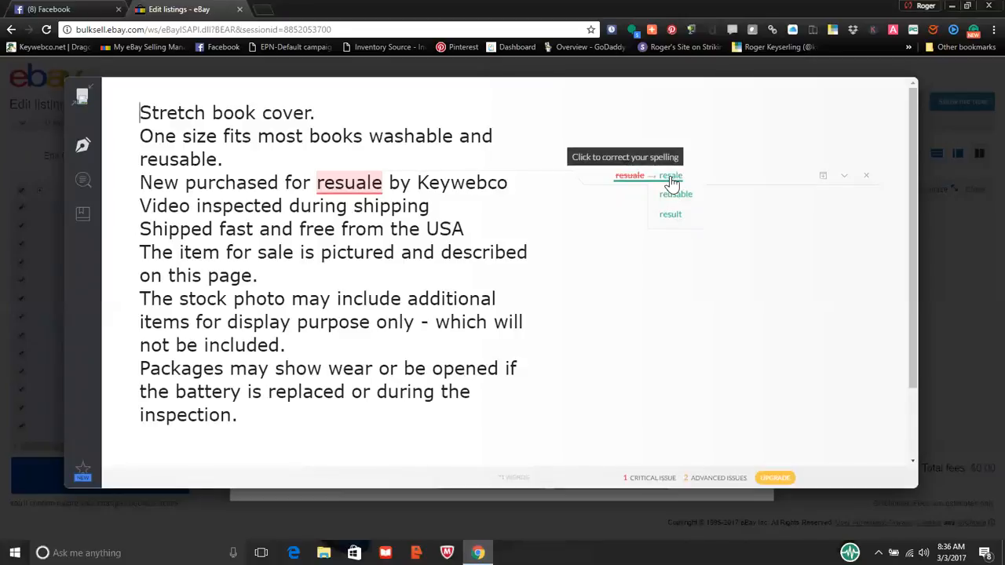
left_click(671, 177)
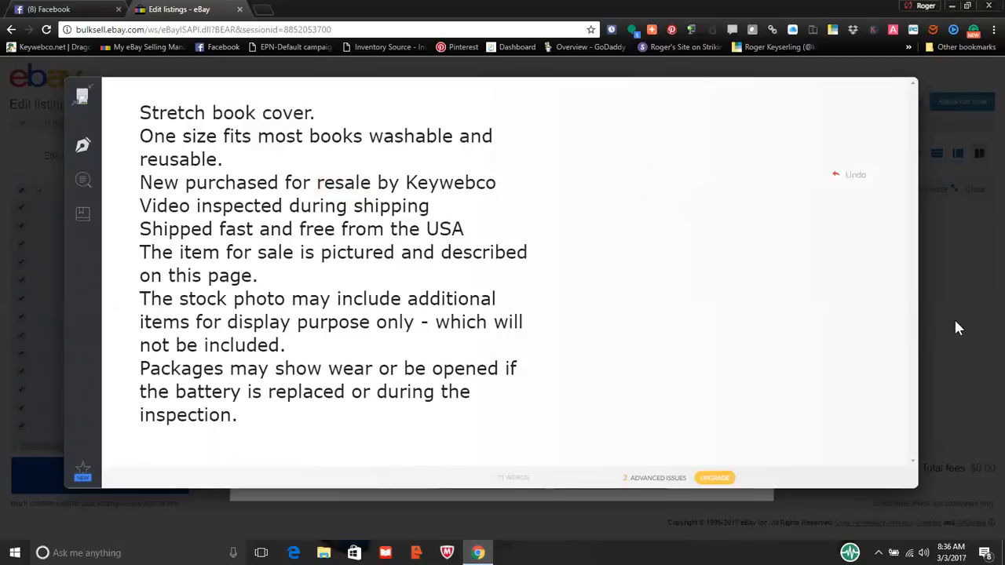
key("Escape")
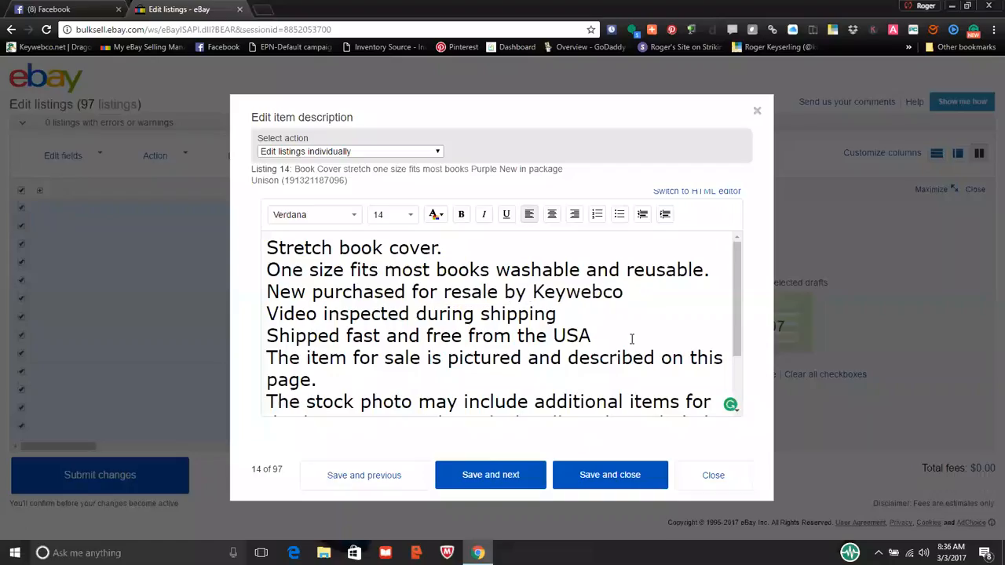
- Format the fourteenth listing's whole description as a bulleted list in Verdana, size 12
left_click_drag(257, 238, 671, 401)
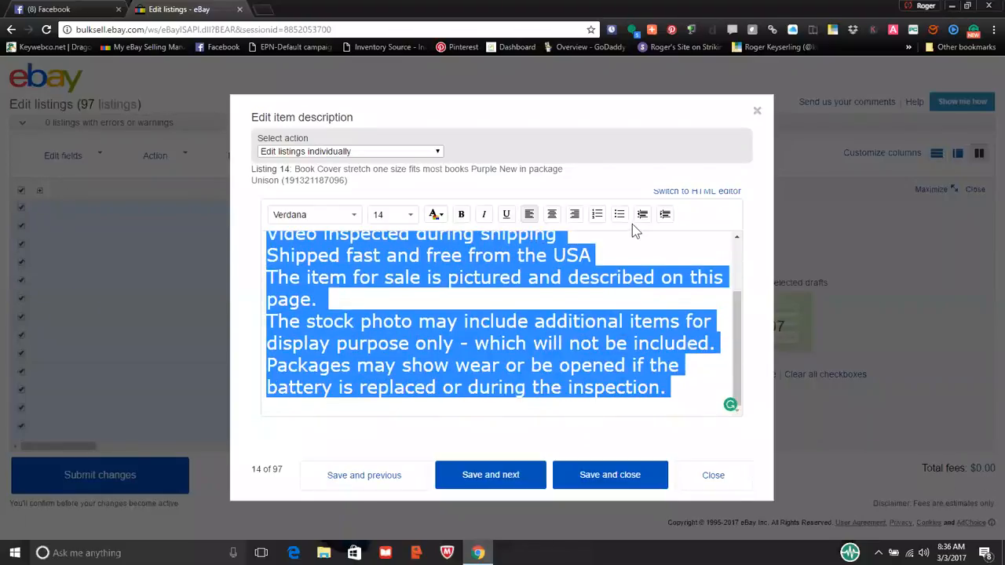
left_click(619, 214)
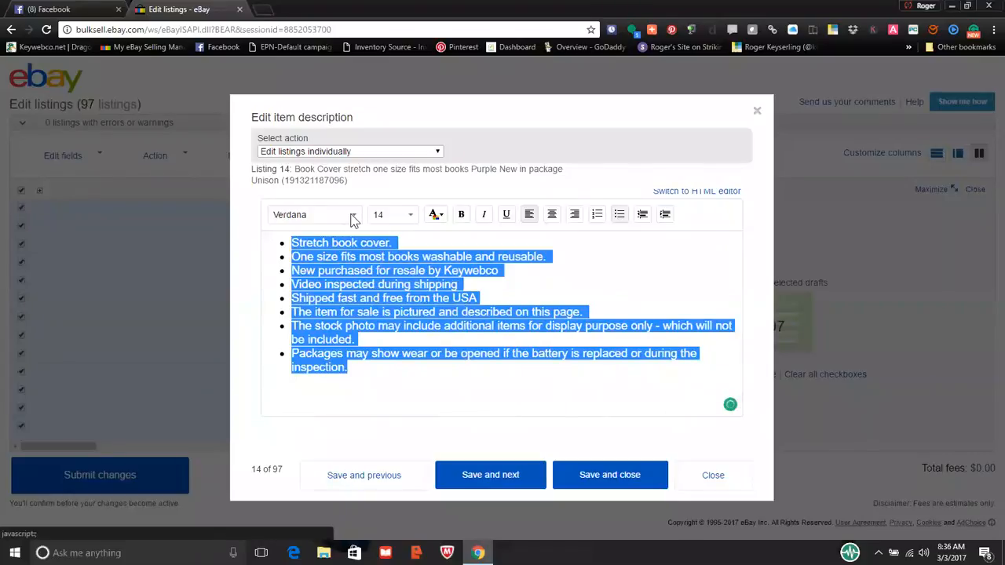
left_click(353, 216)
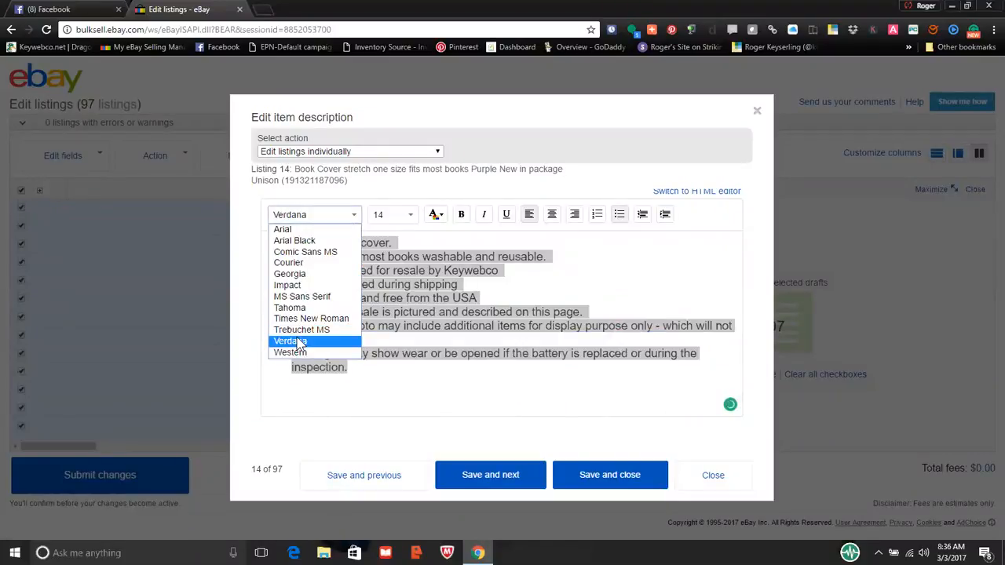
left_click(297, 340)
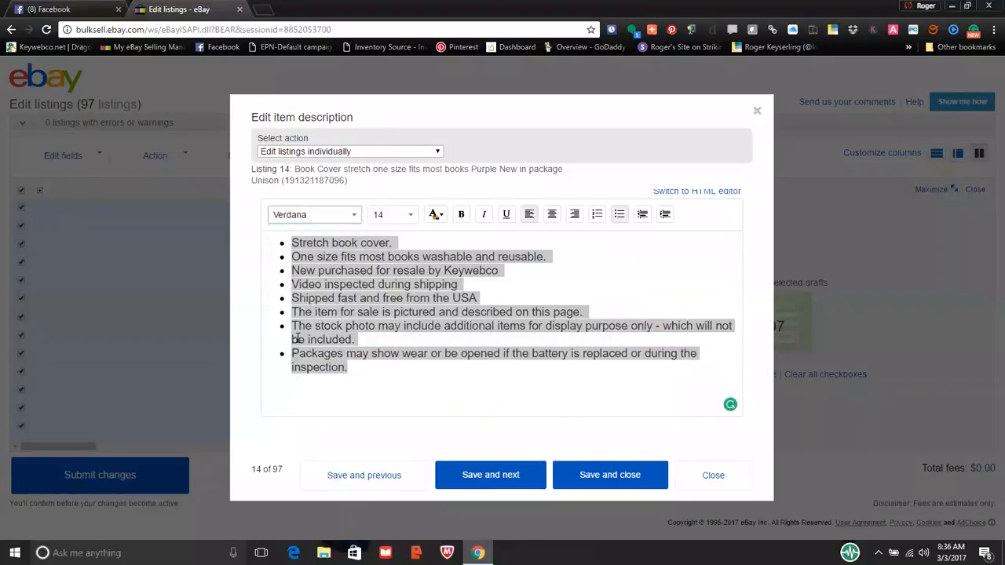
left_click(411, 217)
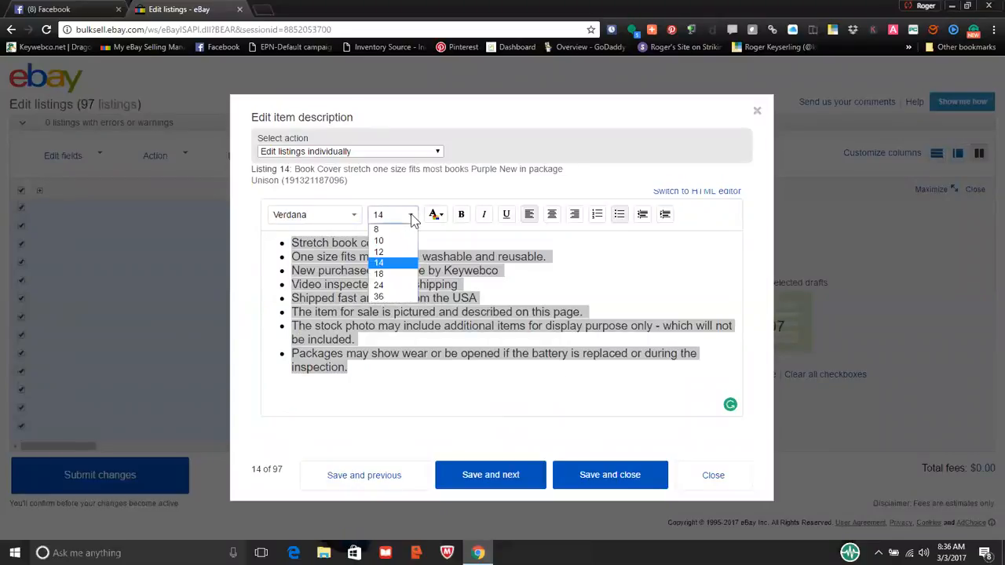
left_click(388, 255)
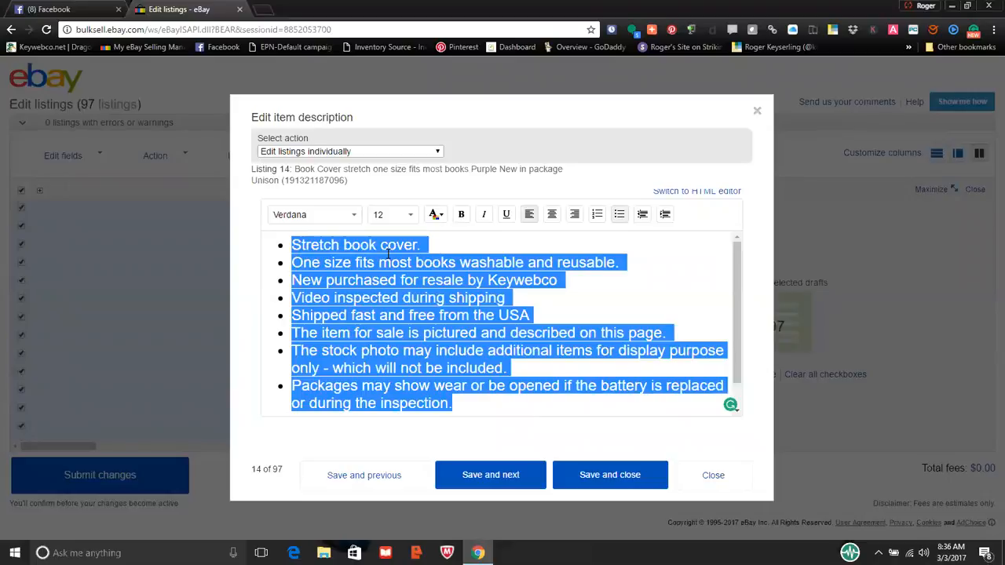
- Remove the bullets from the fourteenth listing's description, leaving the text color as it is
left_click(441, 218)
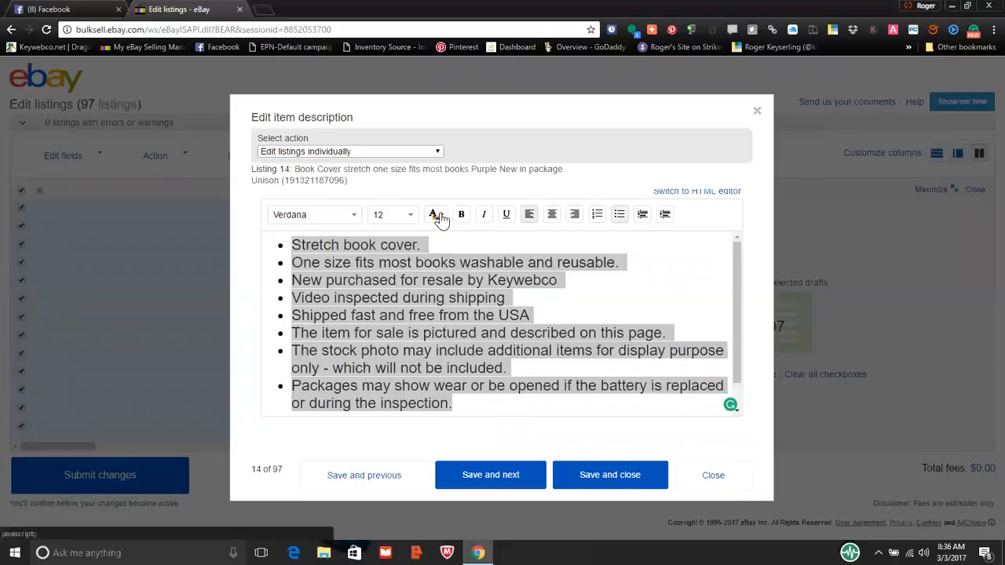
left_click(503, 236)
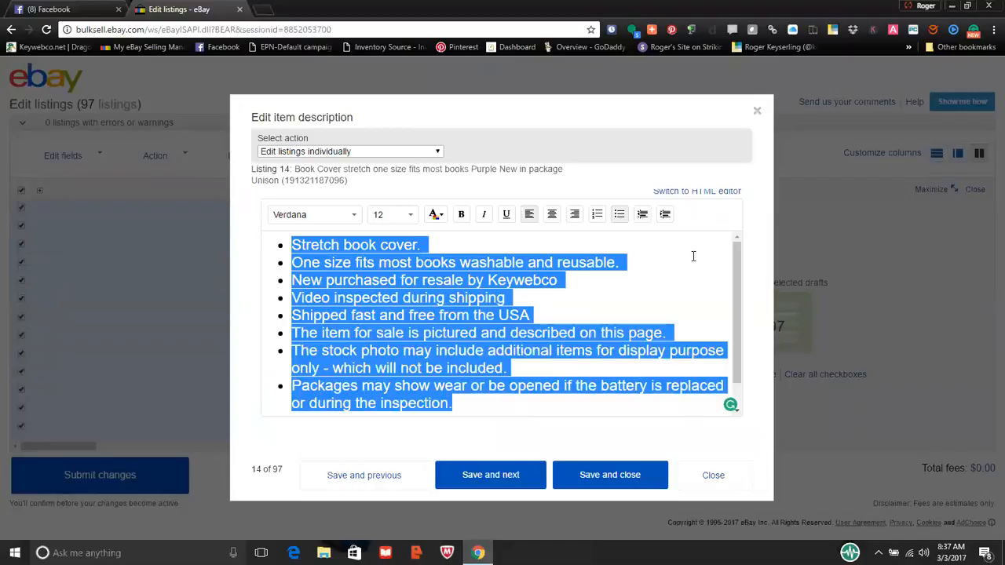
left_click(620, 220)
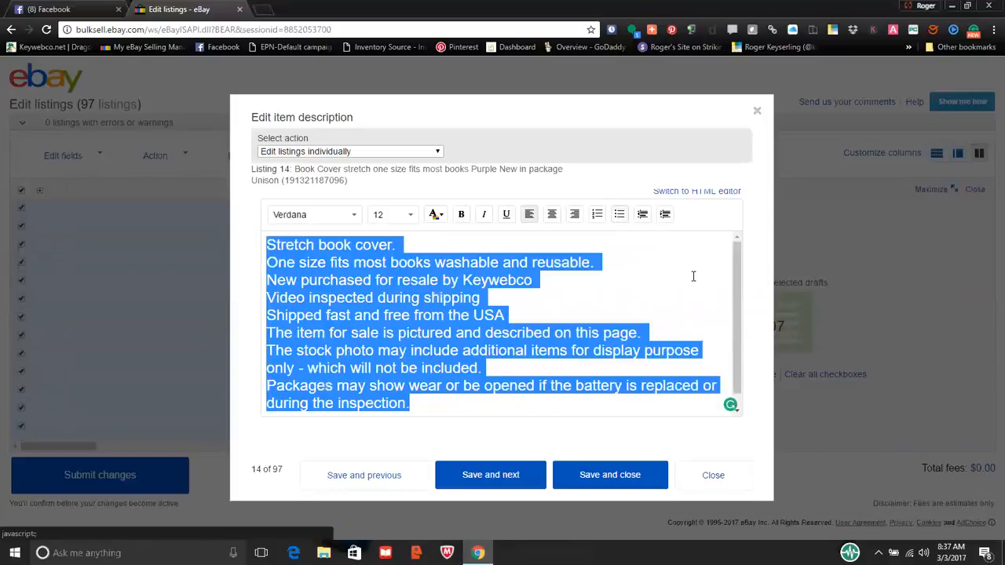
left_click(693, 277)
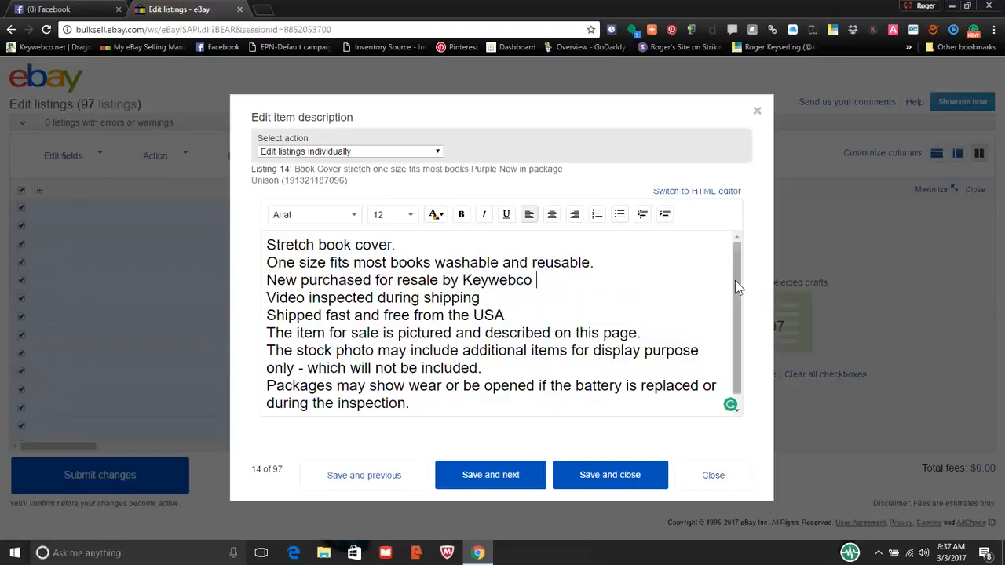
- Reselect the fourteenth listing's description, toggle bullets on and off again, then save it and go to the fifteenth listing
left_click_drag(735, 281, 735, 311)
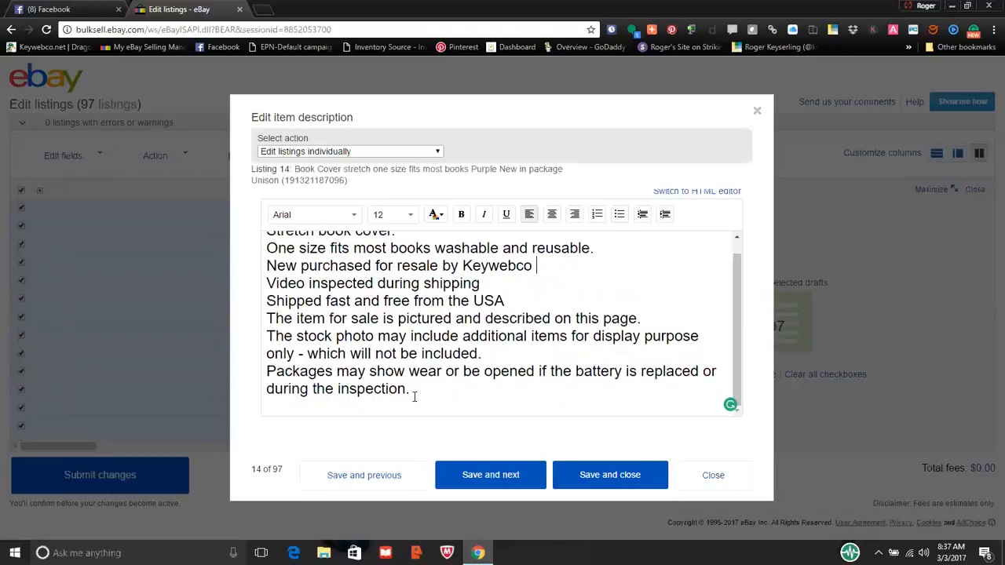
left_click_drag(411, 389, 233, 230)
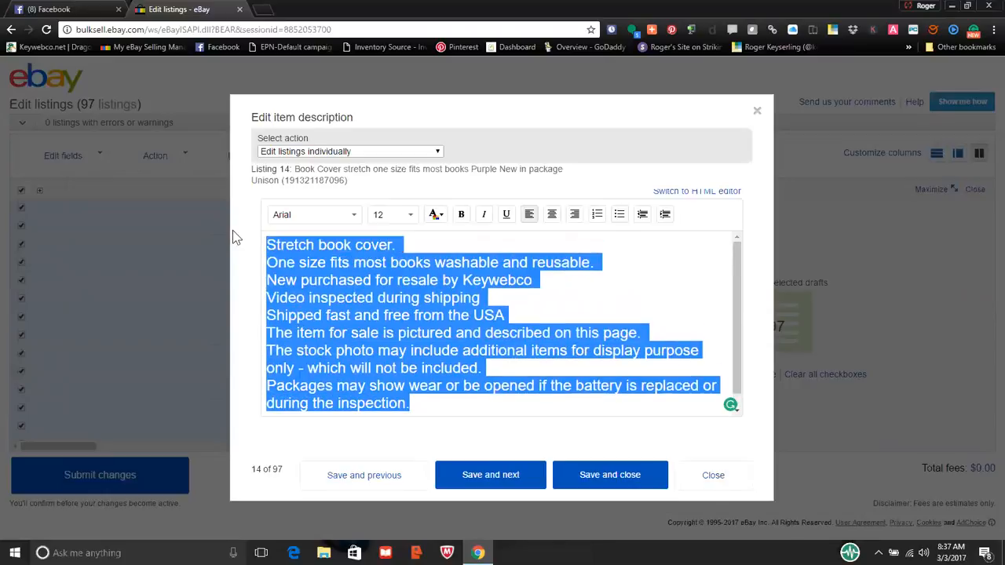
left_click(619, 216)
left_click(619, 216)
left_click(660, 264)
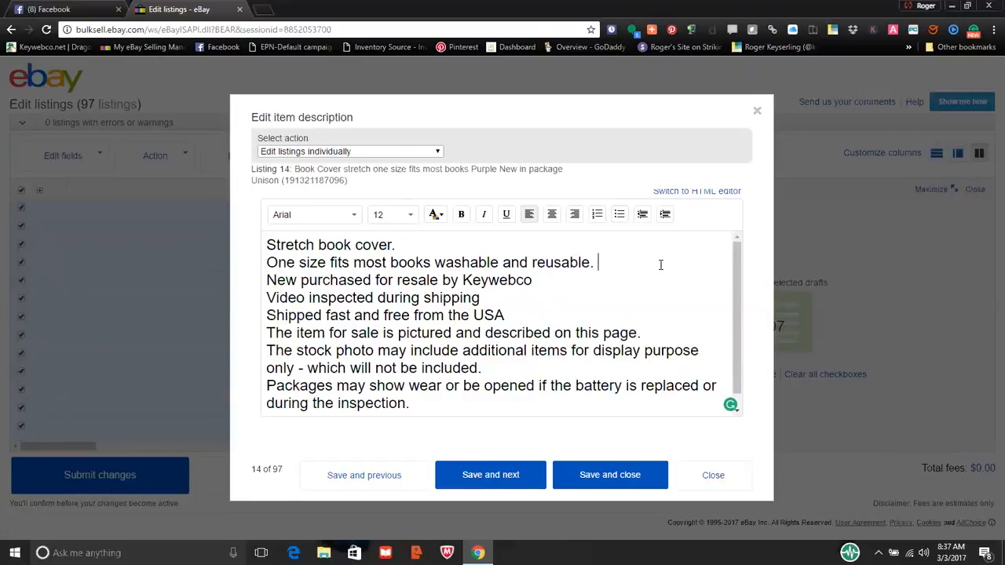
left_click(509, 474)
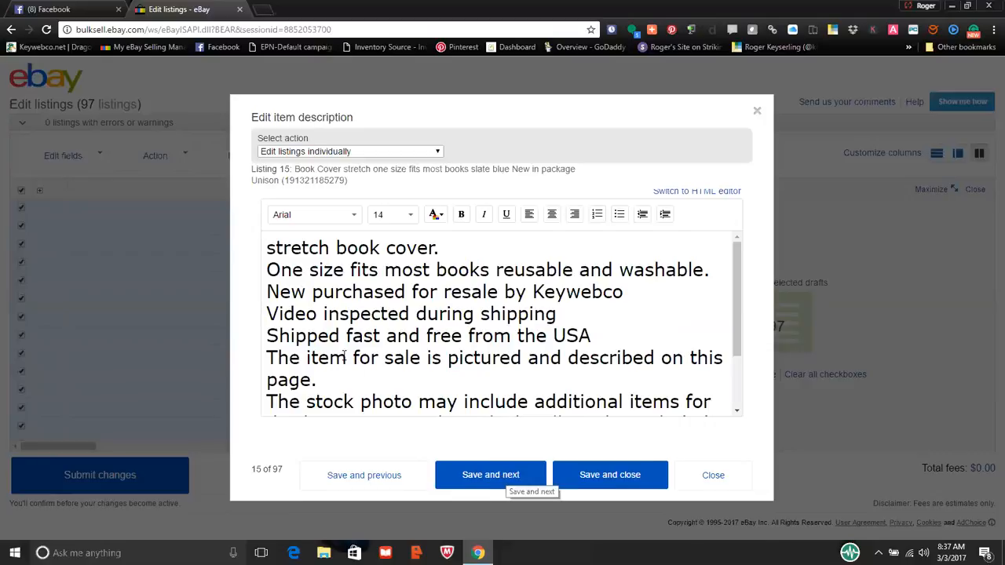
- Capitalize the first word of the fifteenth listing's description so it reads "Stretch book cover."
left_click(276, 250)
key("BackSpace")
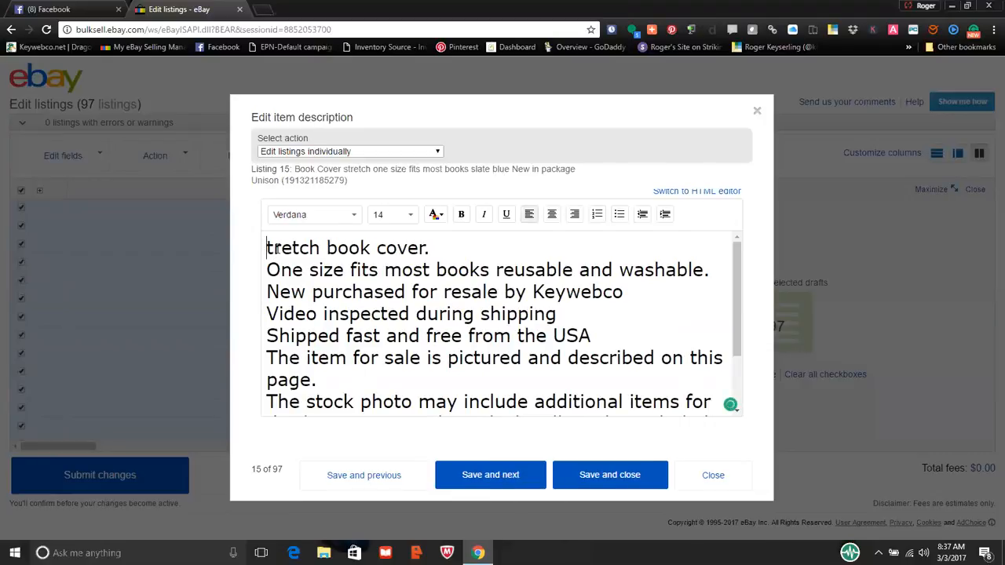
type("S")
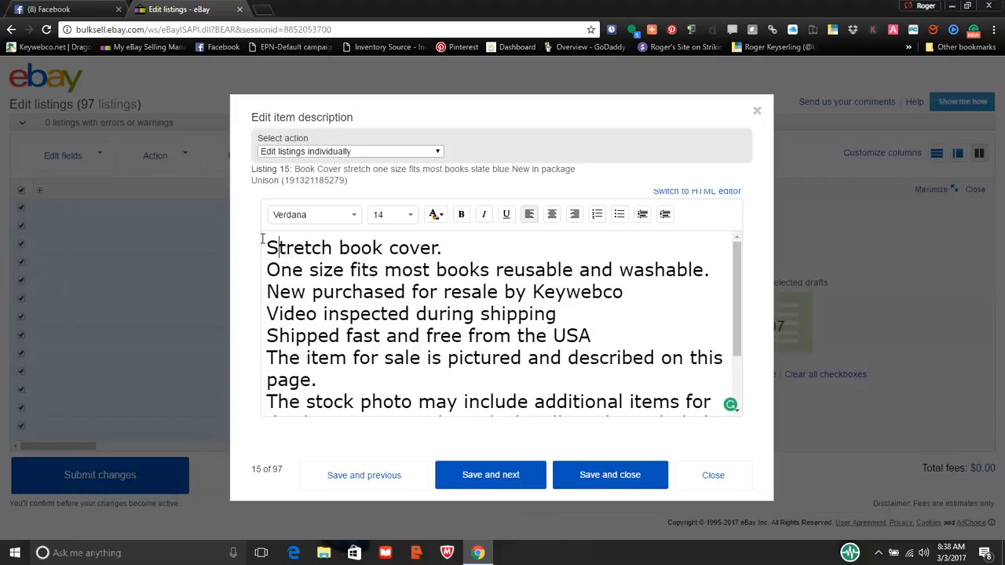
- Set the fifteenth listing's whole description to font size 12
left_click_drag(263, 240, 597, 402)
left_click_drag(709, 423, 691, 420)
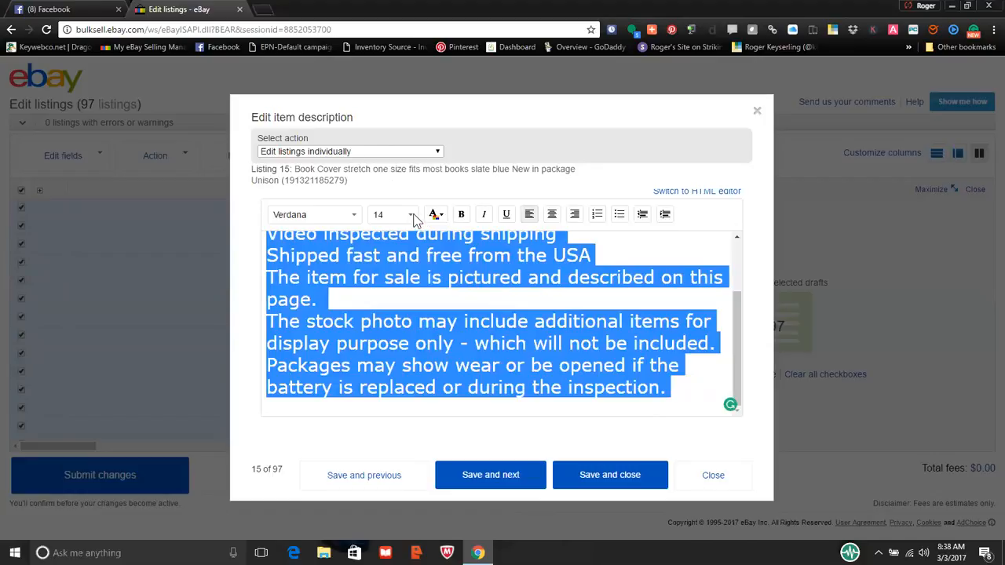
left_click(412, 215)
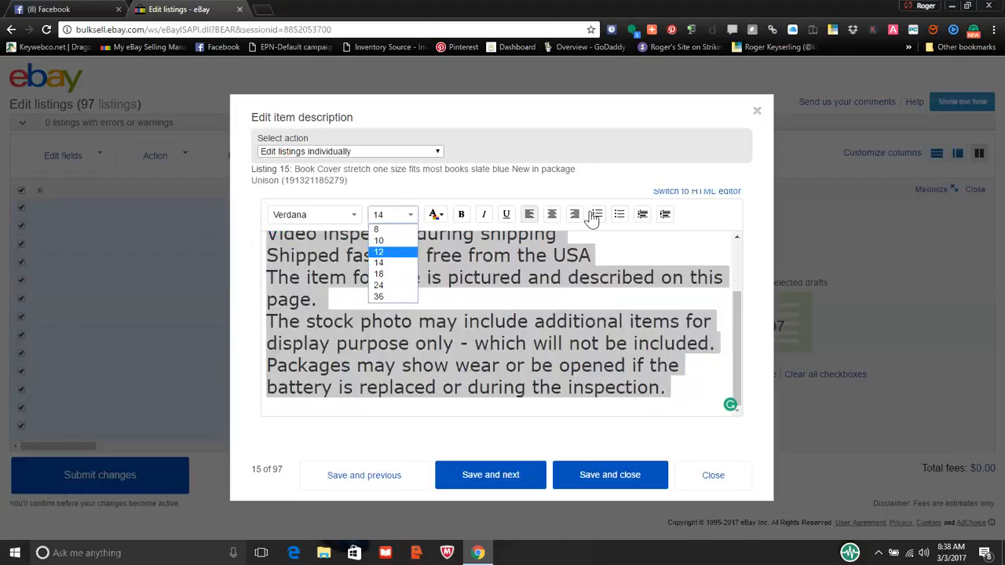
key("Return")
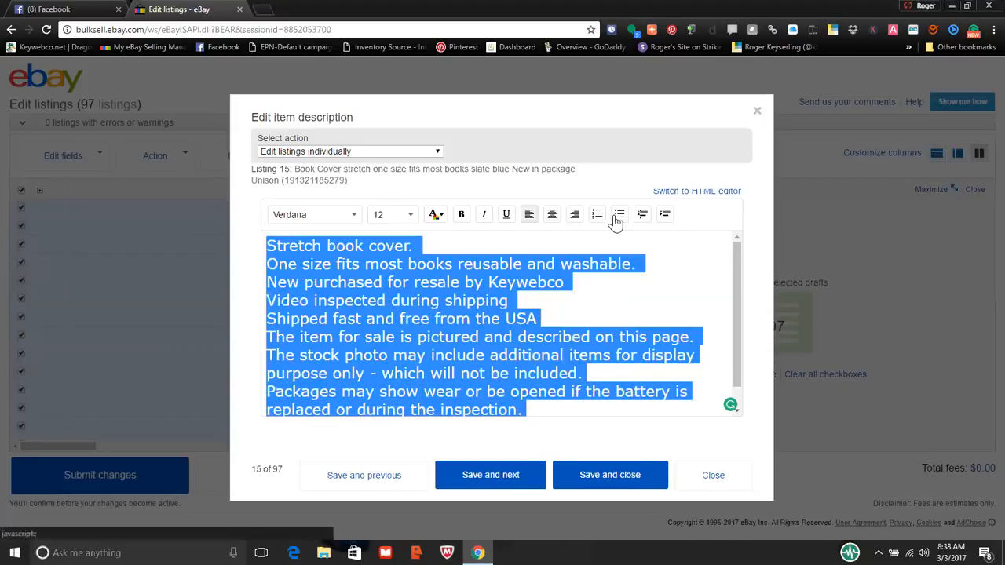
- Toggle bullets on and off for the fifteenth listing's description, then save it and go to the sixteenth listing
left_click(618, 216)
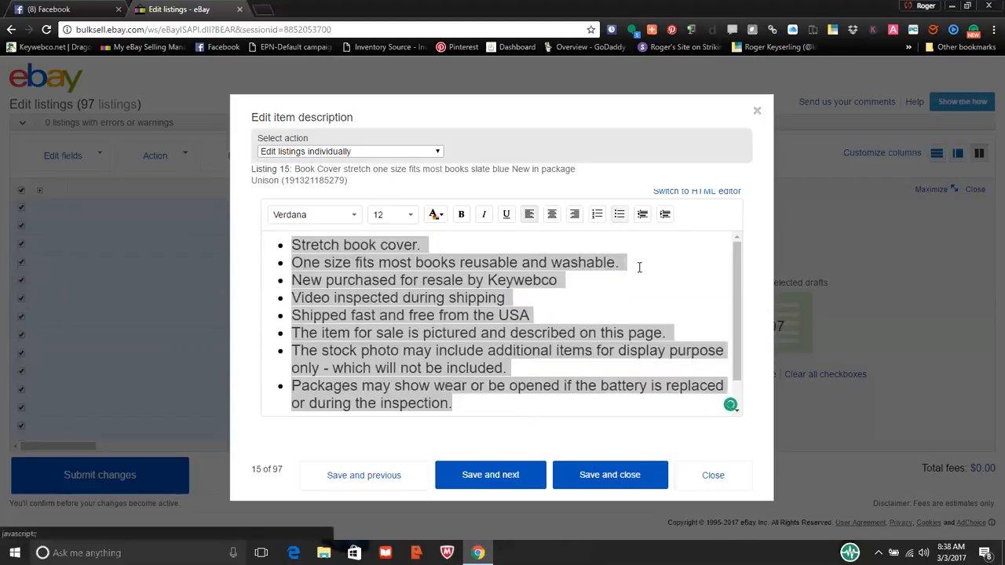
left_click(639, 268)
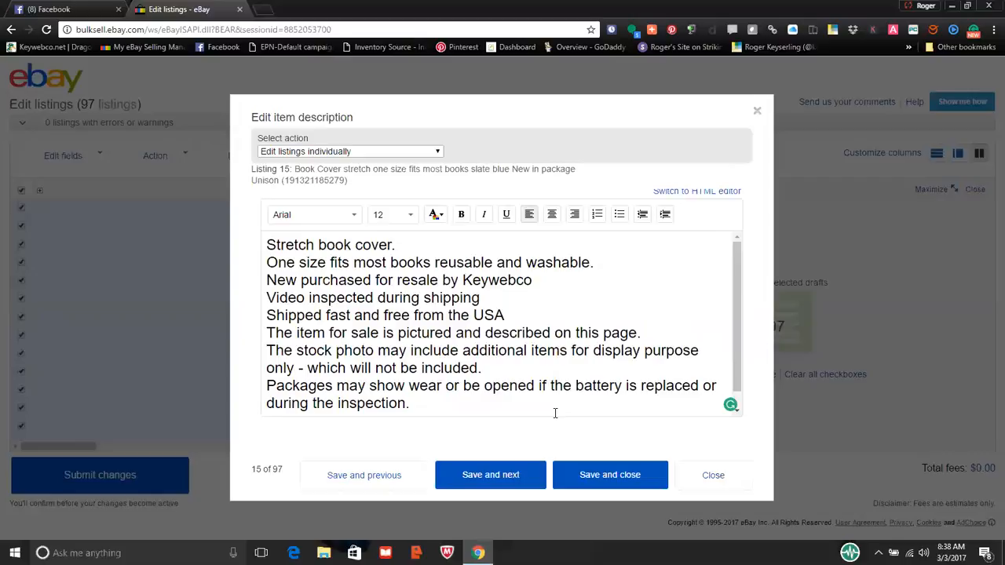
left_click(490, 475)
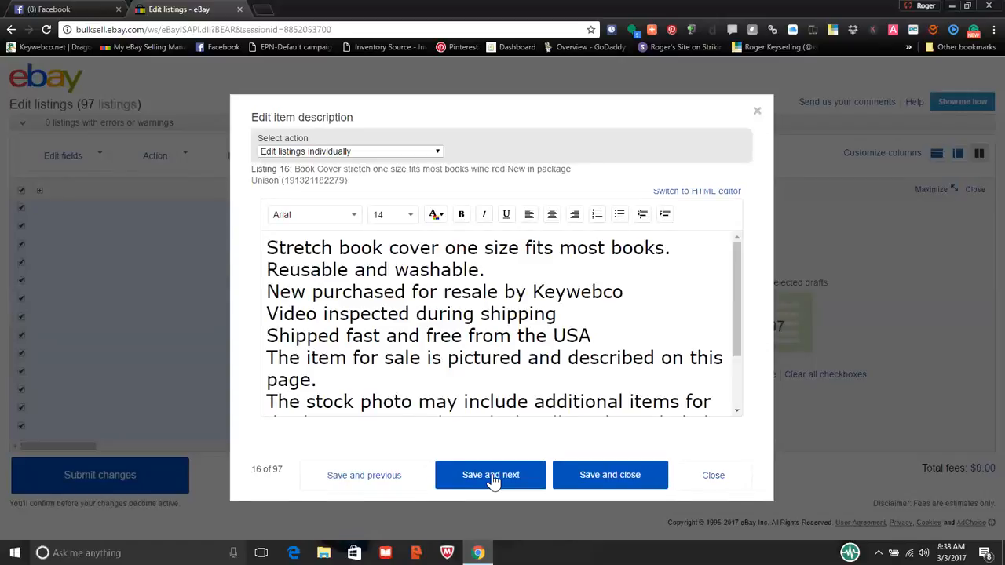
- Save the sixteenth listing's description without edits and close the description editor, then submit and confirm the changes for all selected listings
left_click_drag(737, 294, 738, 358)
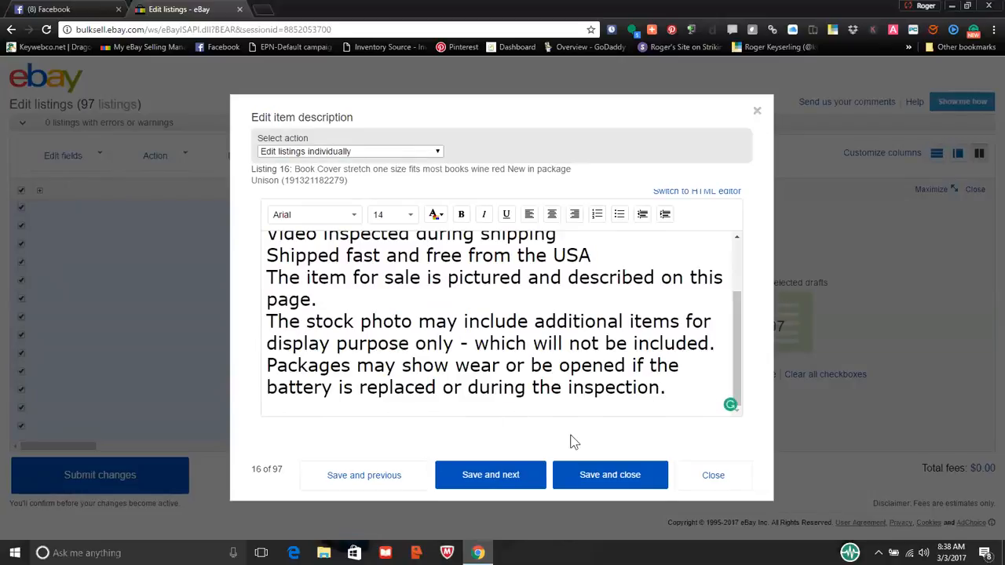
left_click(592, 480)
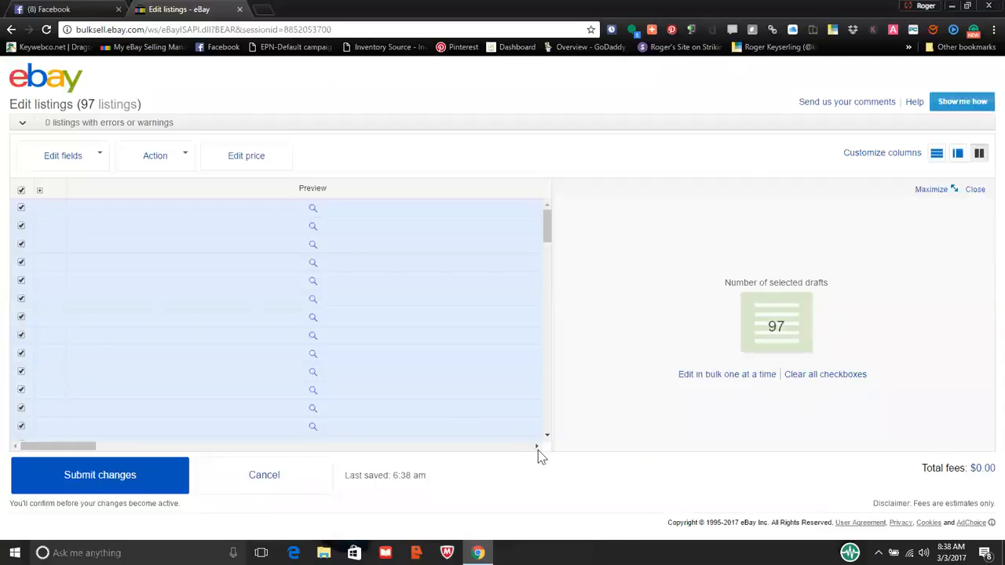
left_click(98, 477)
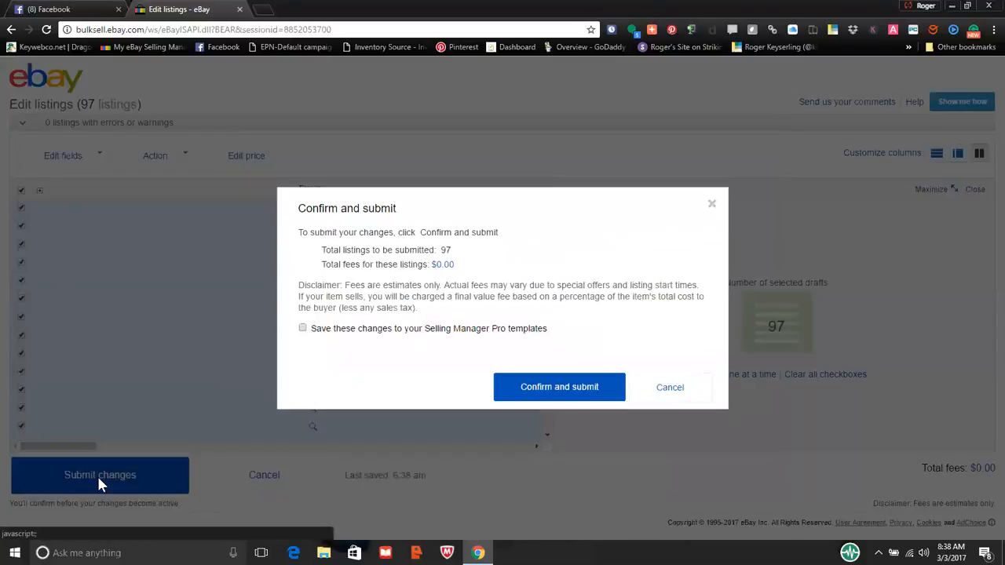
left_click(512, 397)
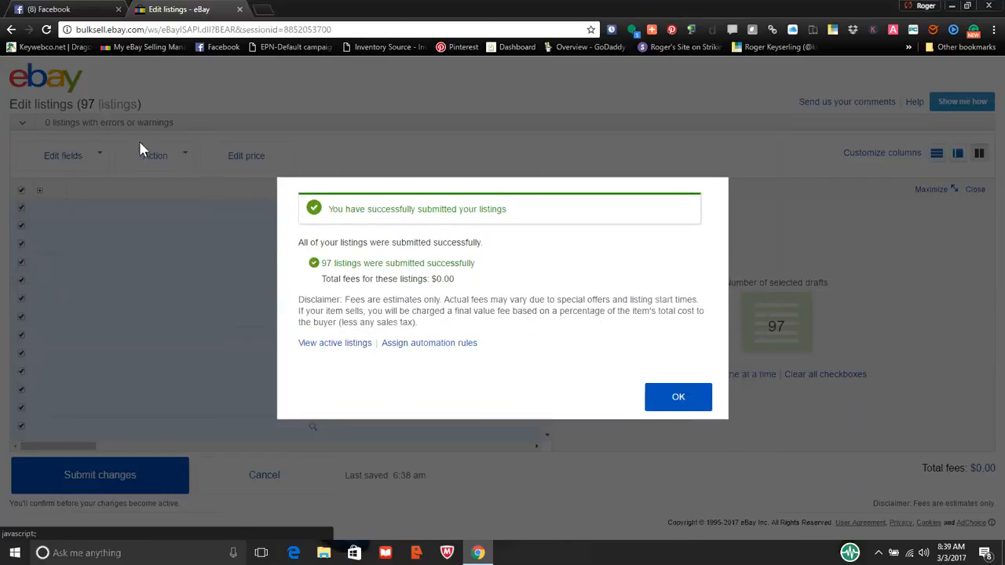
left_click(673, 401)
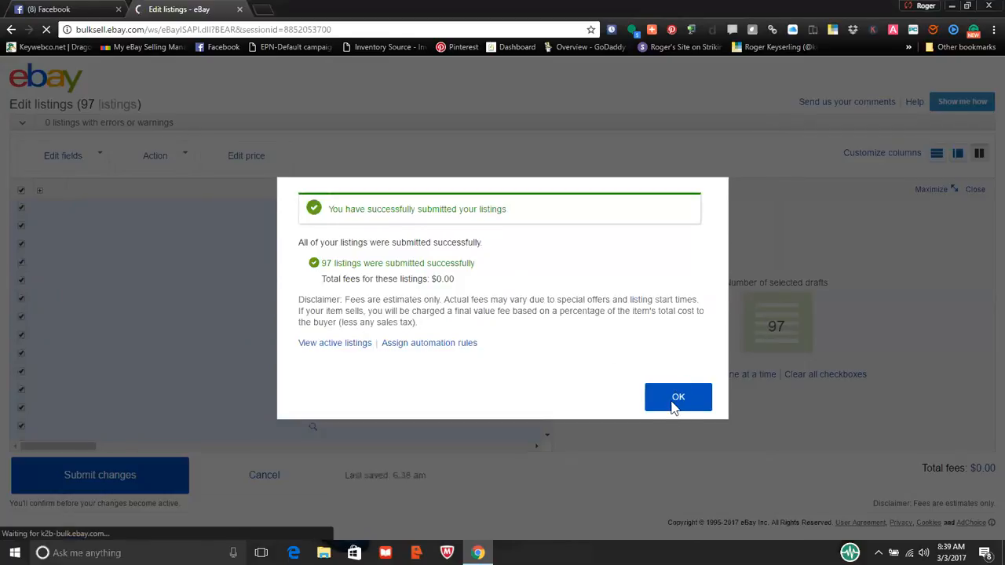